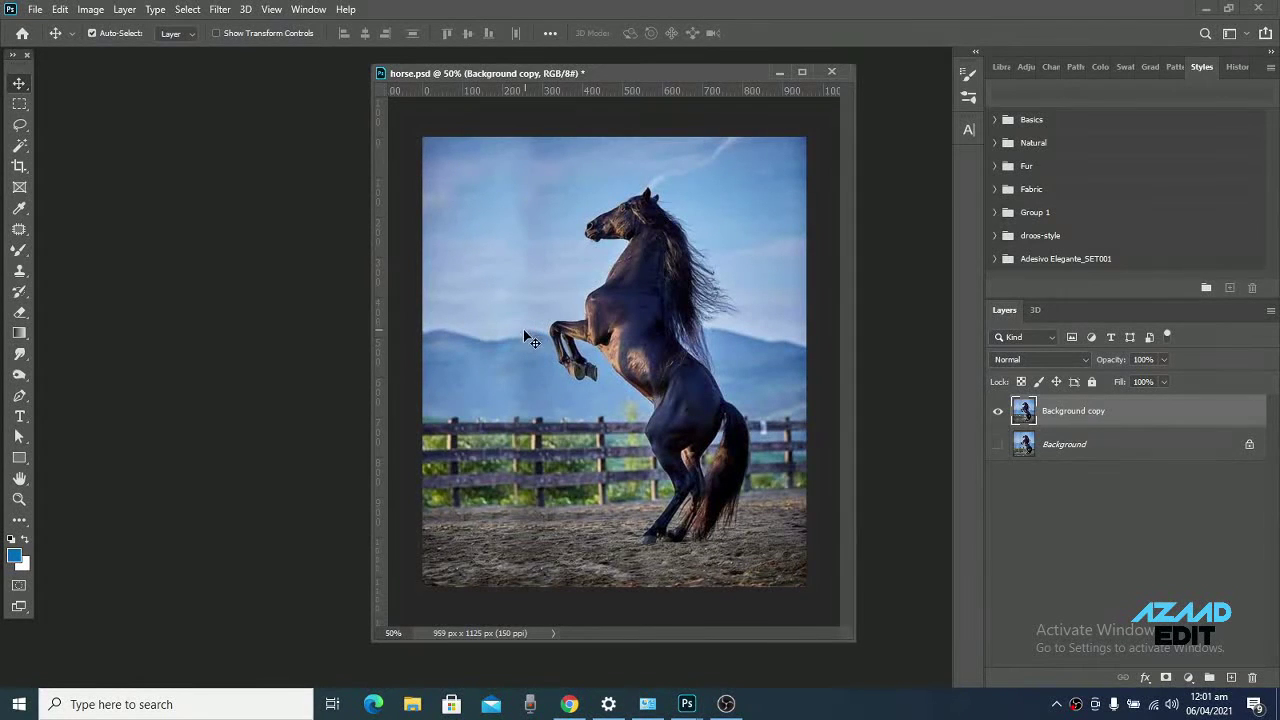
Arrange the horse document and the IMG_20210405 cut-out man window side by side
drag(600, 73, 676, 70)
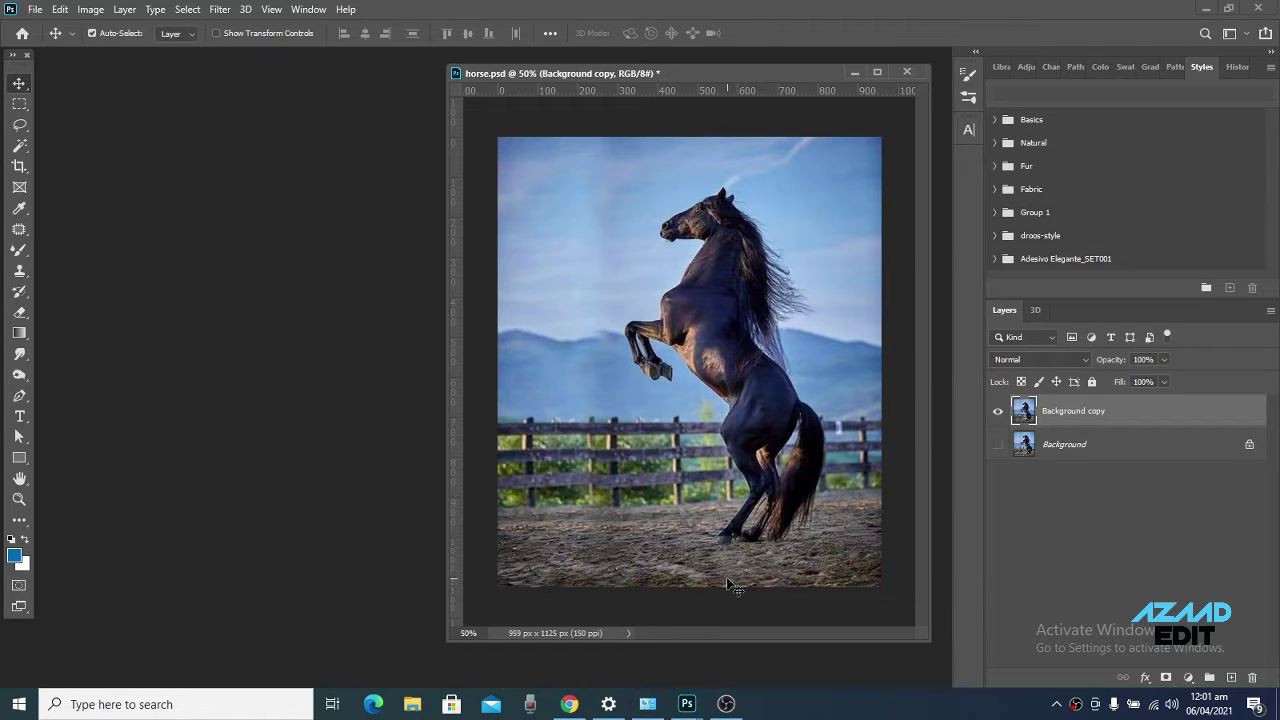
mouse_move(687, 704)
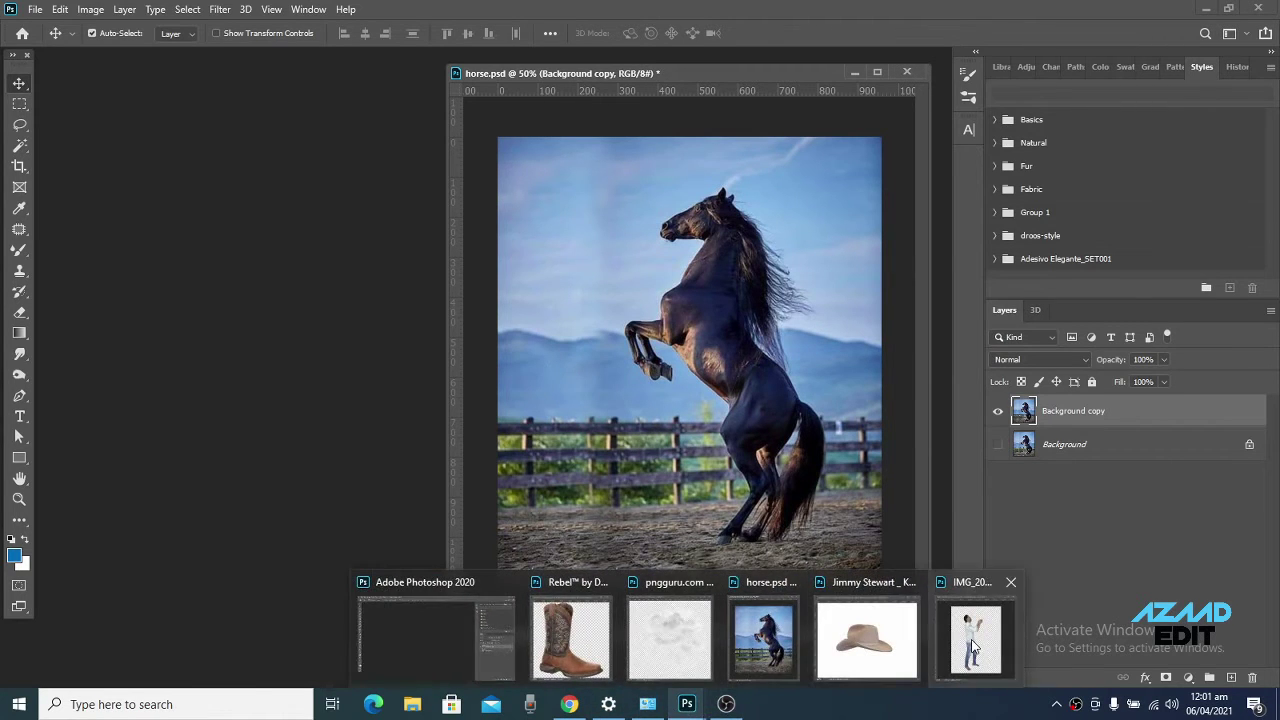
click(974, 646)
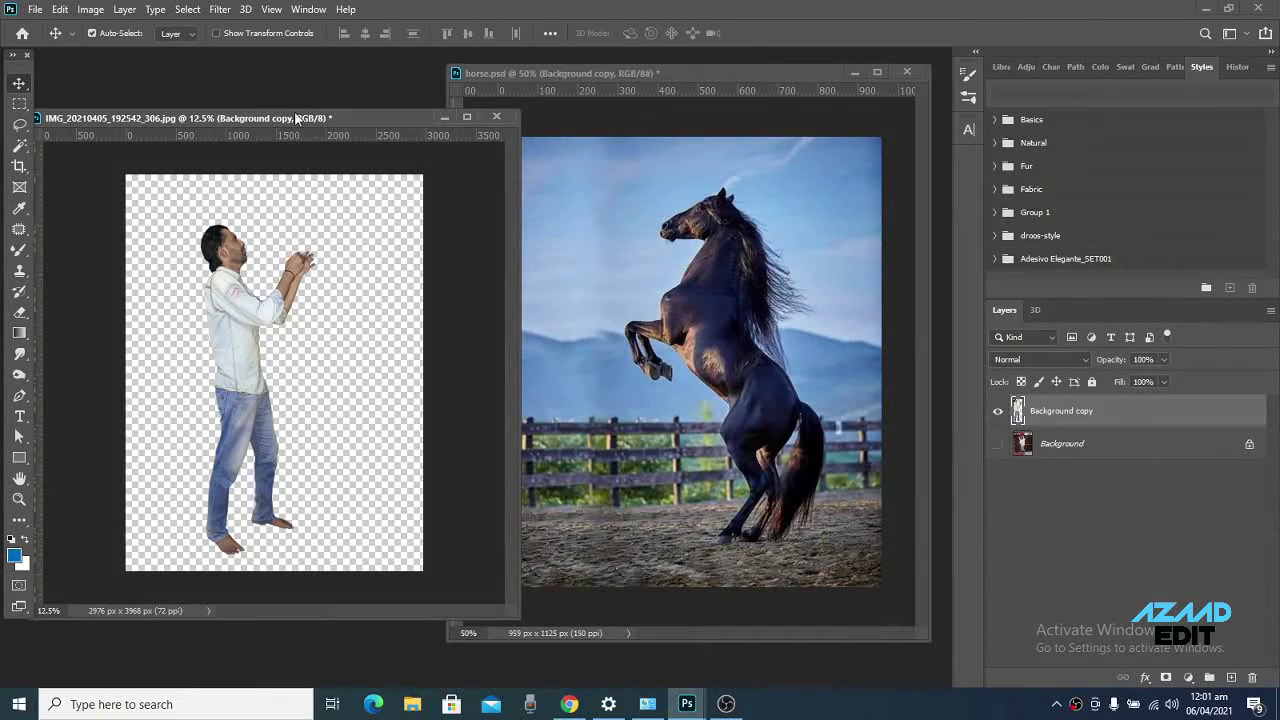
click(525, 178)
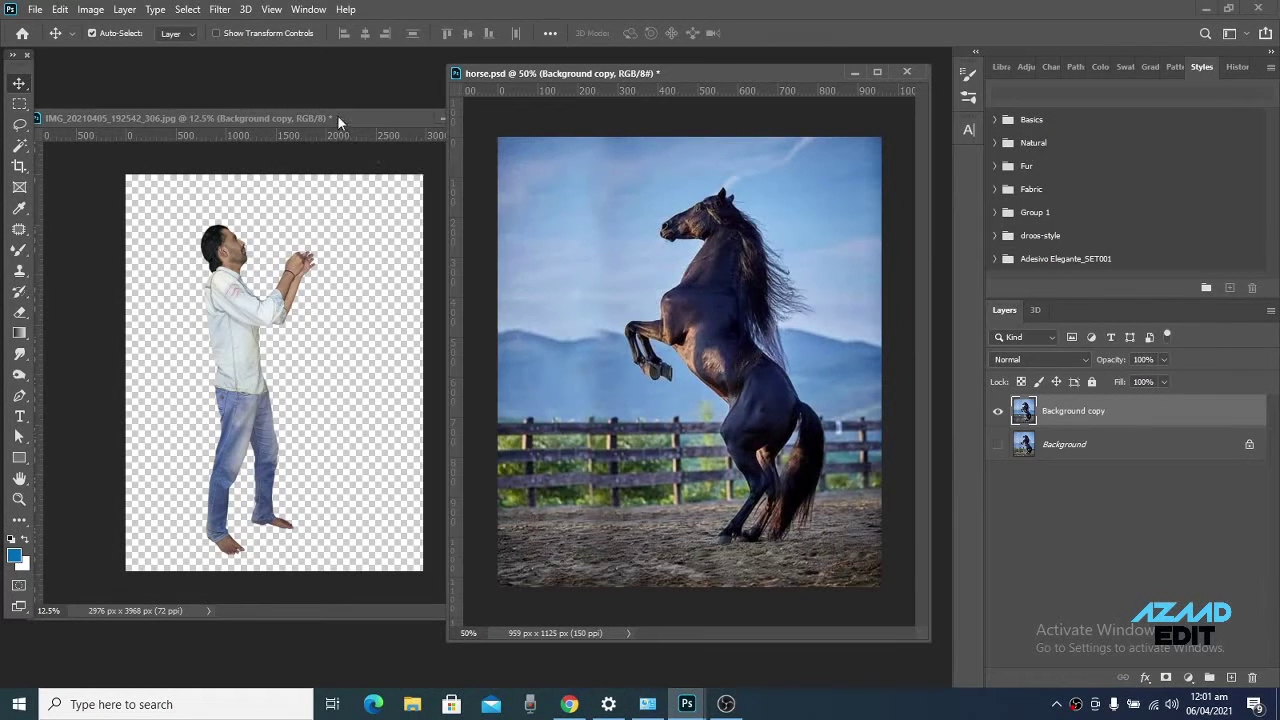
drag(333, 118, 297, 98)
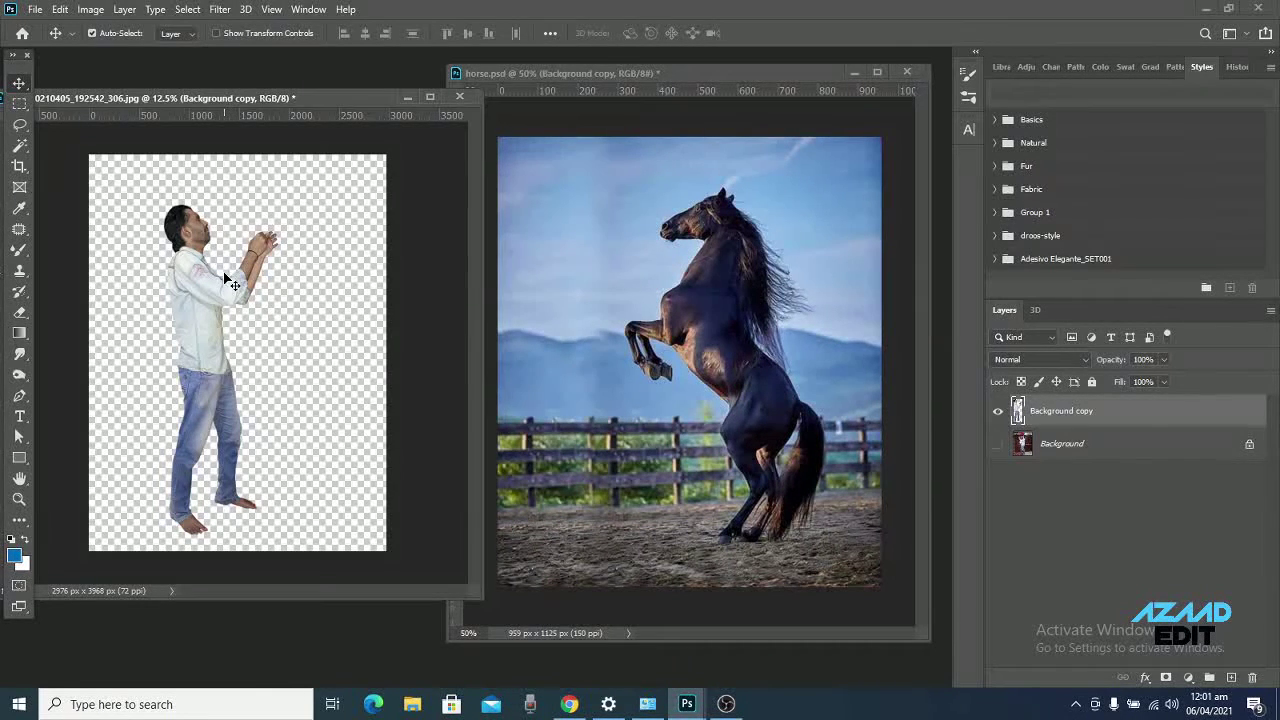
click(220, 10)
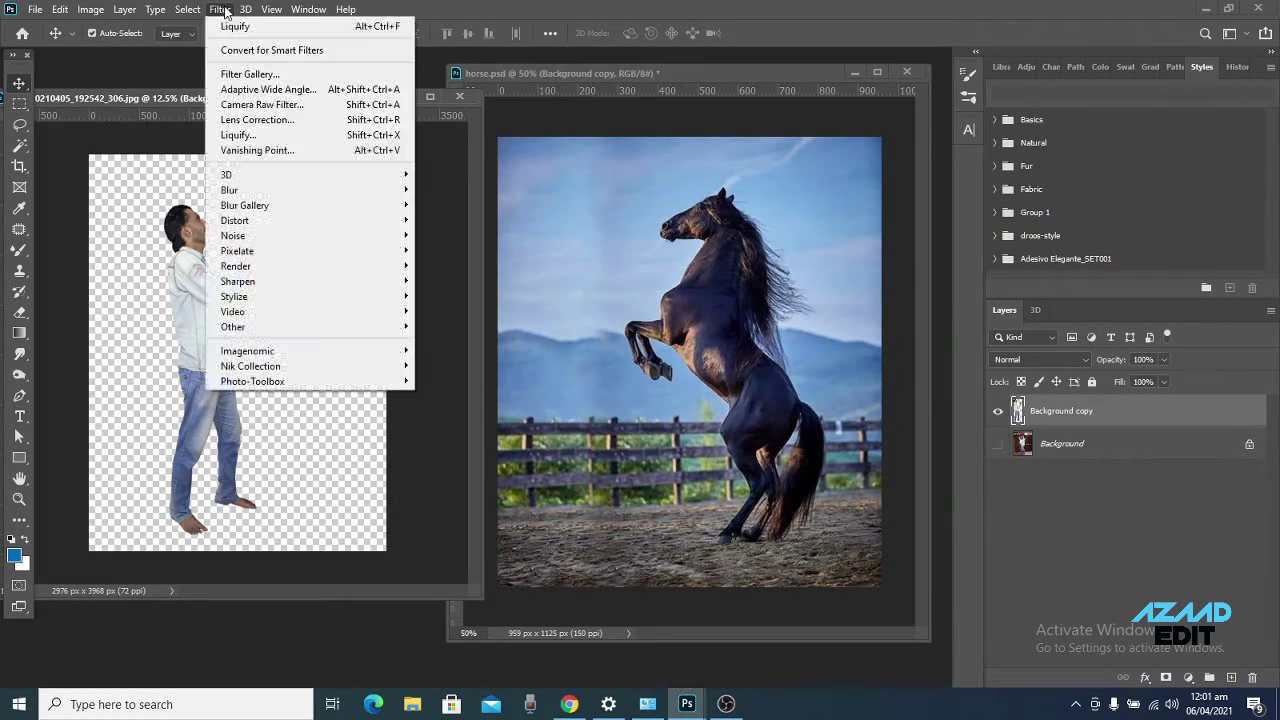
In Camera Raw, raise exposure to +0.10, increase whites and texture, and set vibrance to +6
click(289, 118)
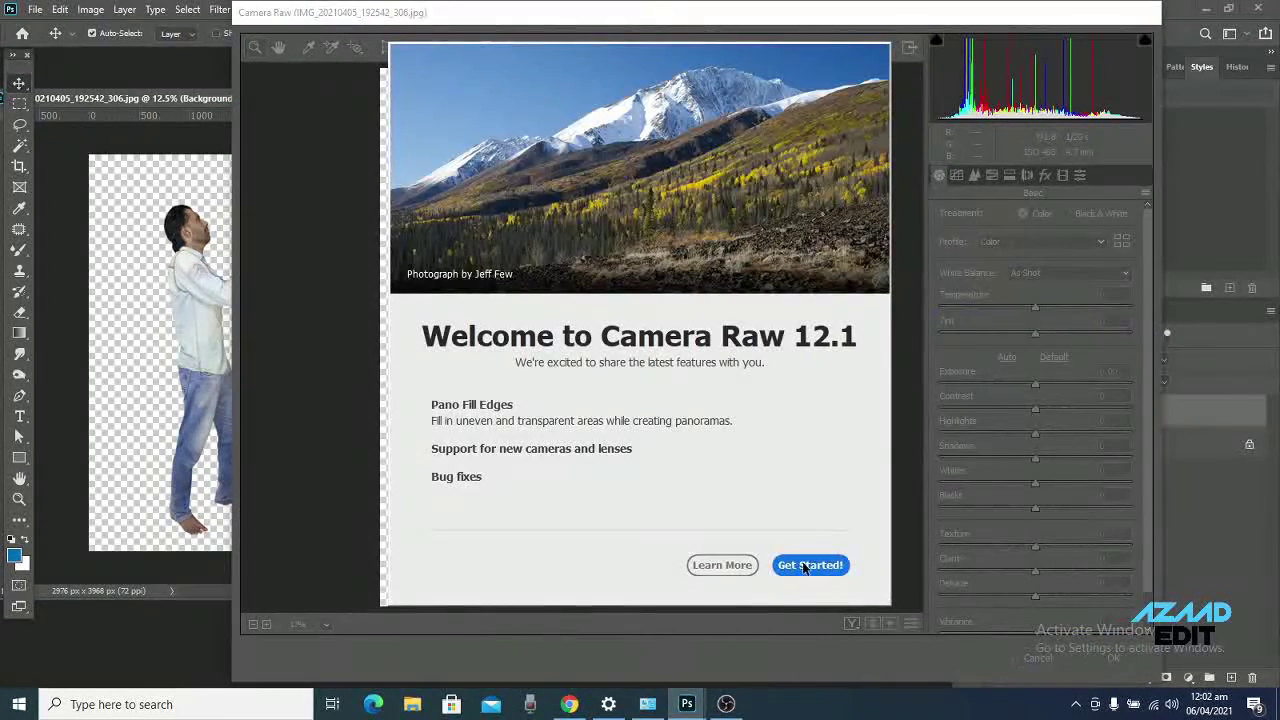
click(808, 566)
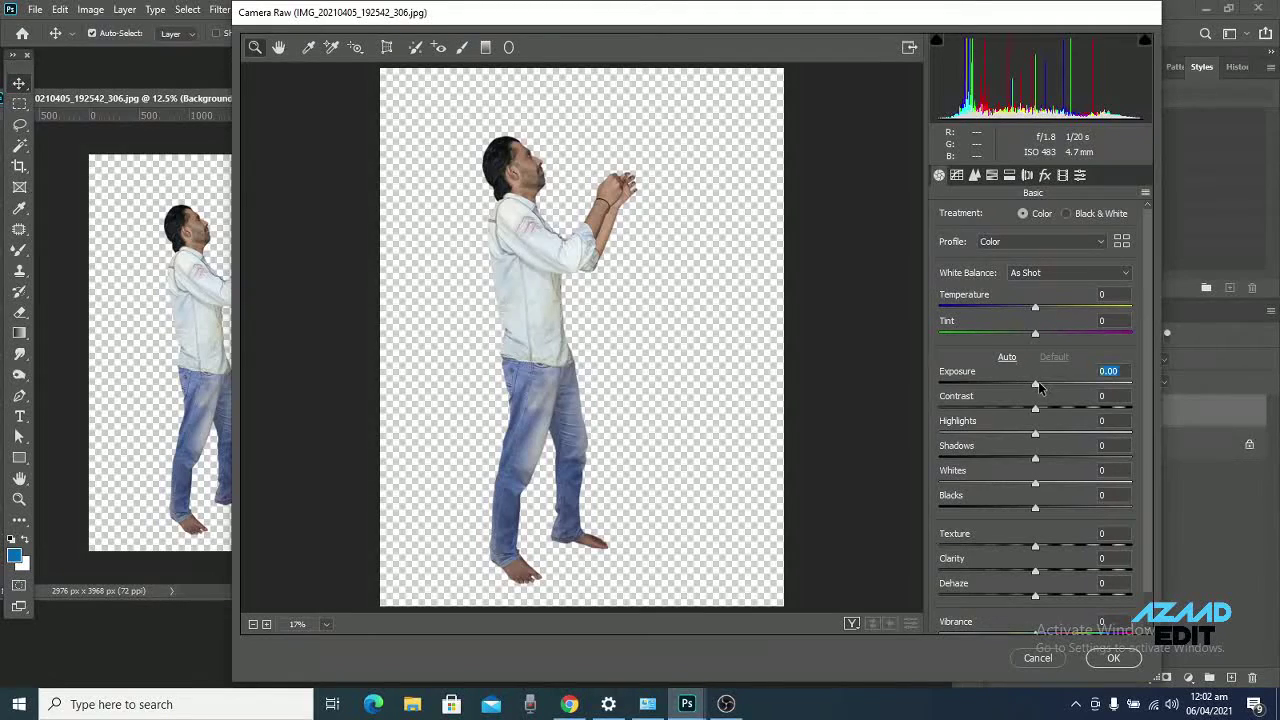
mouse_move(1040, 388)
mouse_down()
mouse_move(1050, 383)
mouse_move(1053, 409)
mouse_move(993, 436)
mouse_move(1045, 460)
mouse_move(1049, 483)
mouse_up()
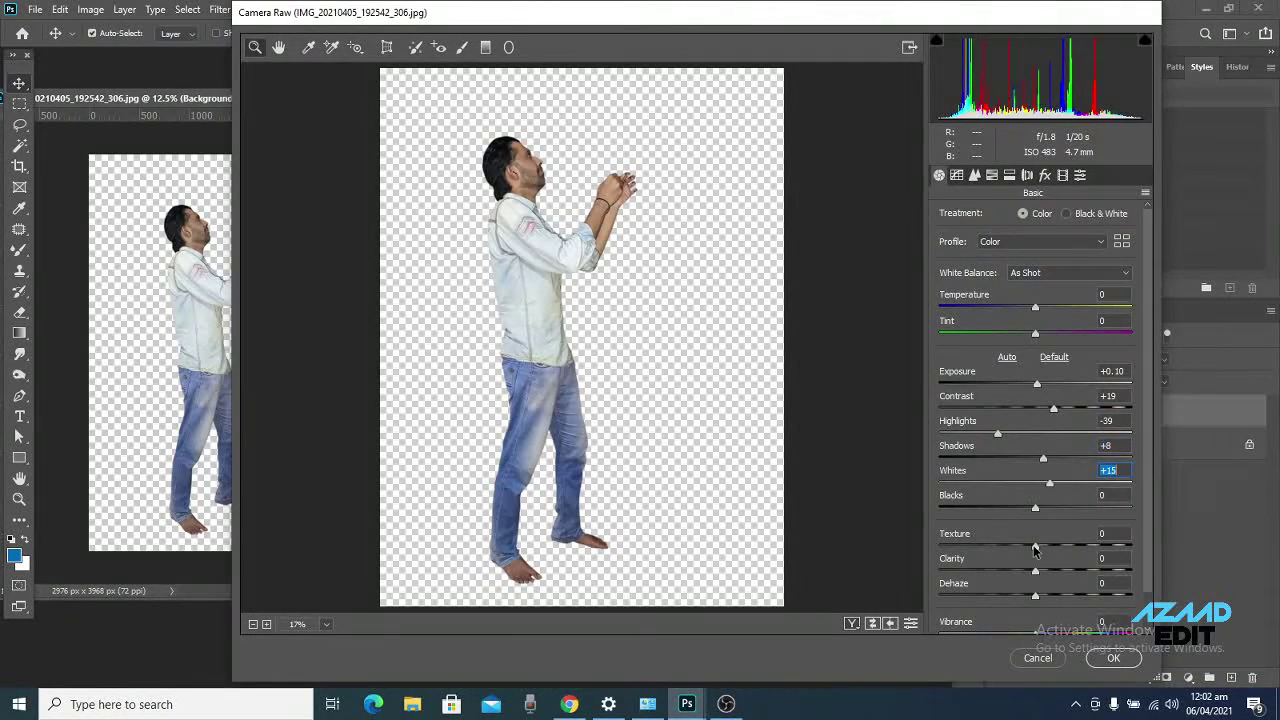
drag(1035, 546, 1048, 546)
scroll(1159, 513, down, 1)
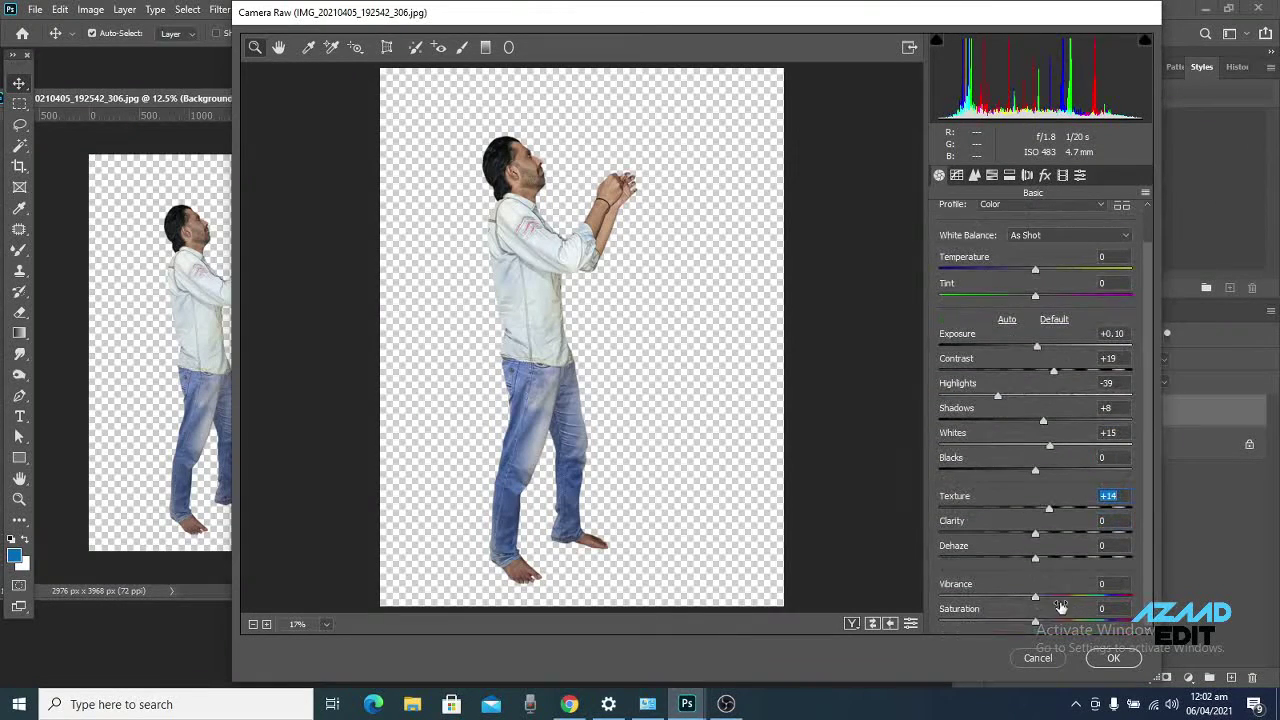
mouse_move(1037, 600)
mouse_down()
mouse_move(1048, 601)
mouse_move(1040, 623)
mouse_up()
Set sharpening masking to 6 and Oranges luminance to +18, then apply the filter
click(974, 177)
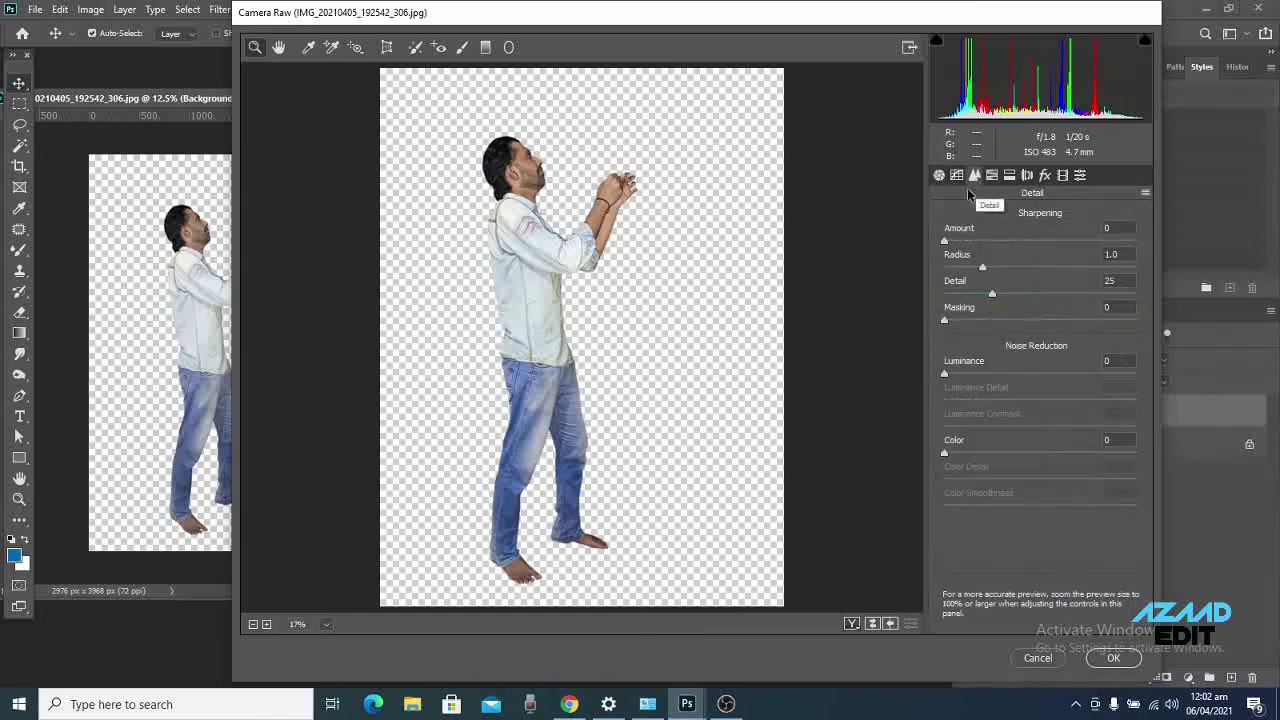
drag(944, 320, 955, 320)
click(991, 176)
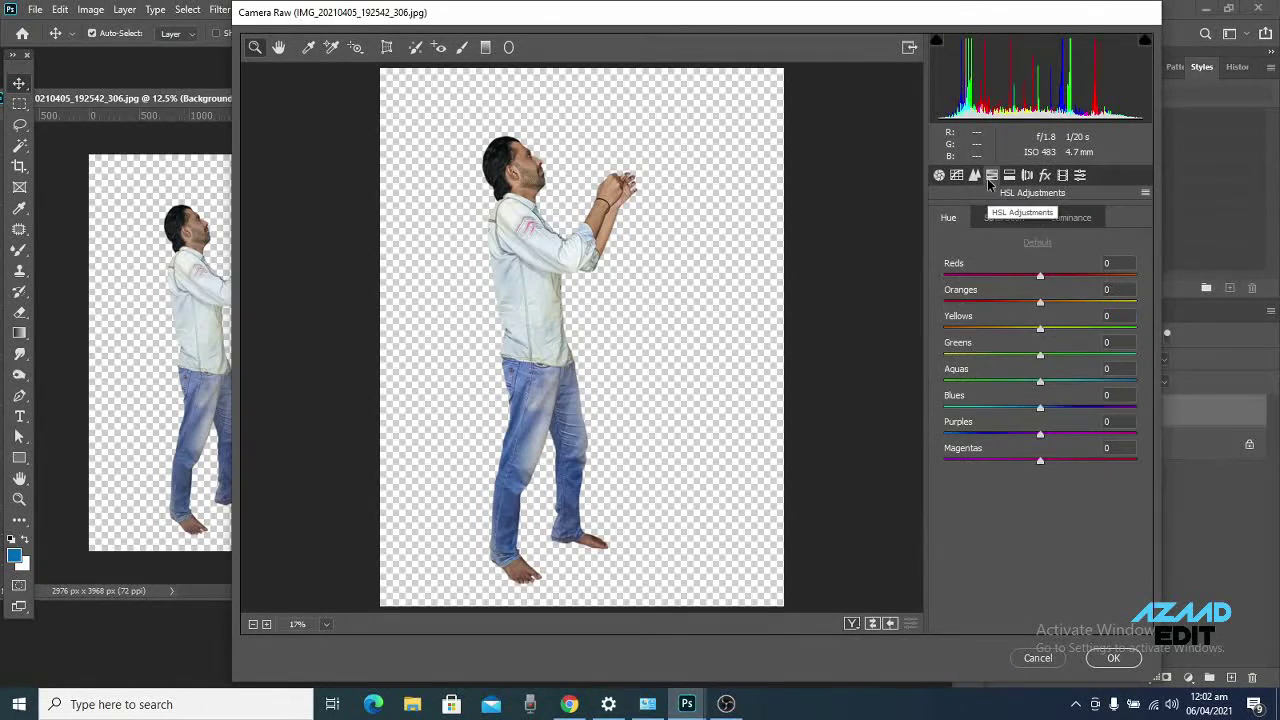
click(1009, 176)
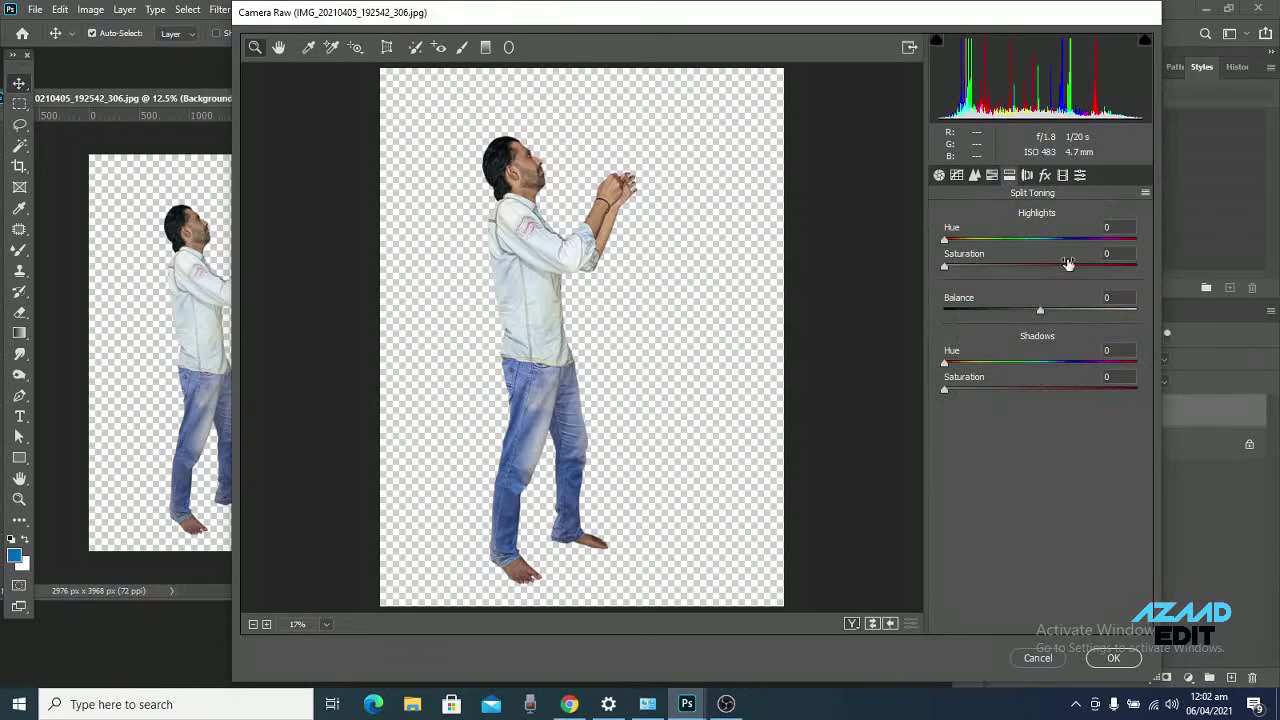
click(991, 176)
click(1016, 222)
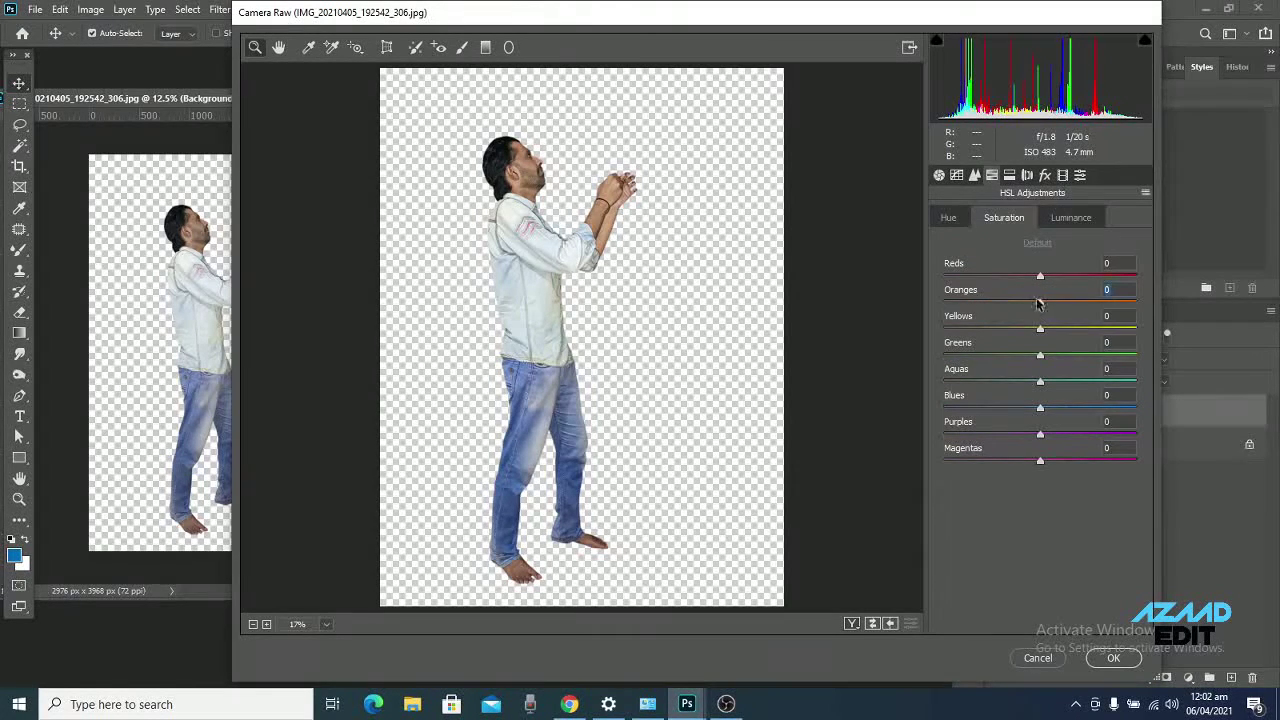
click(1076, 226)
drag(1040, 303, 1060, 303)
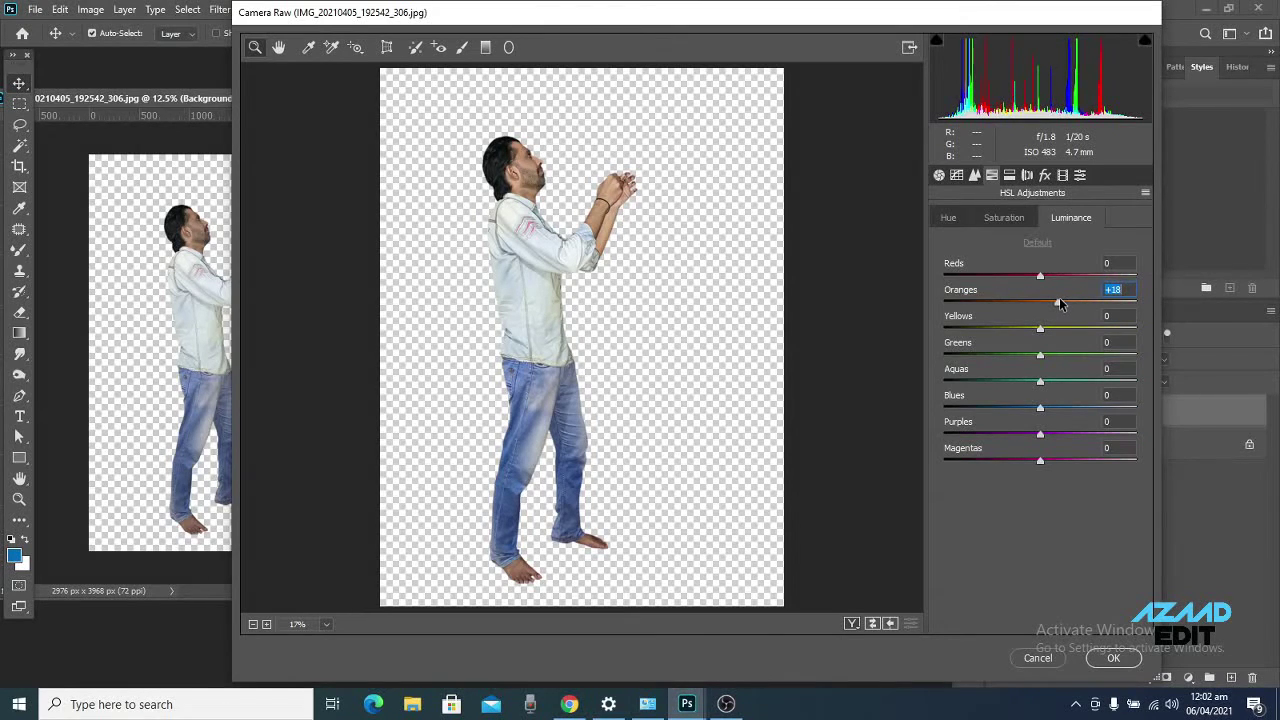
click(1113, 657)
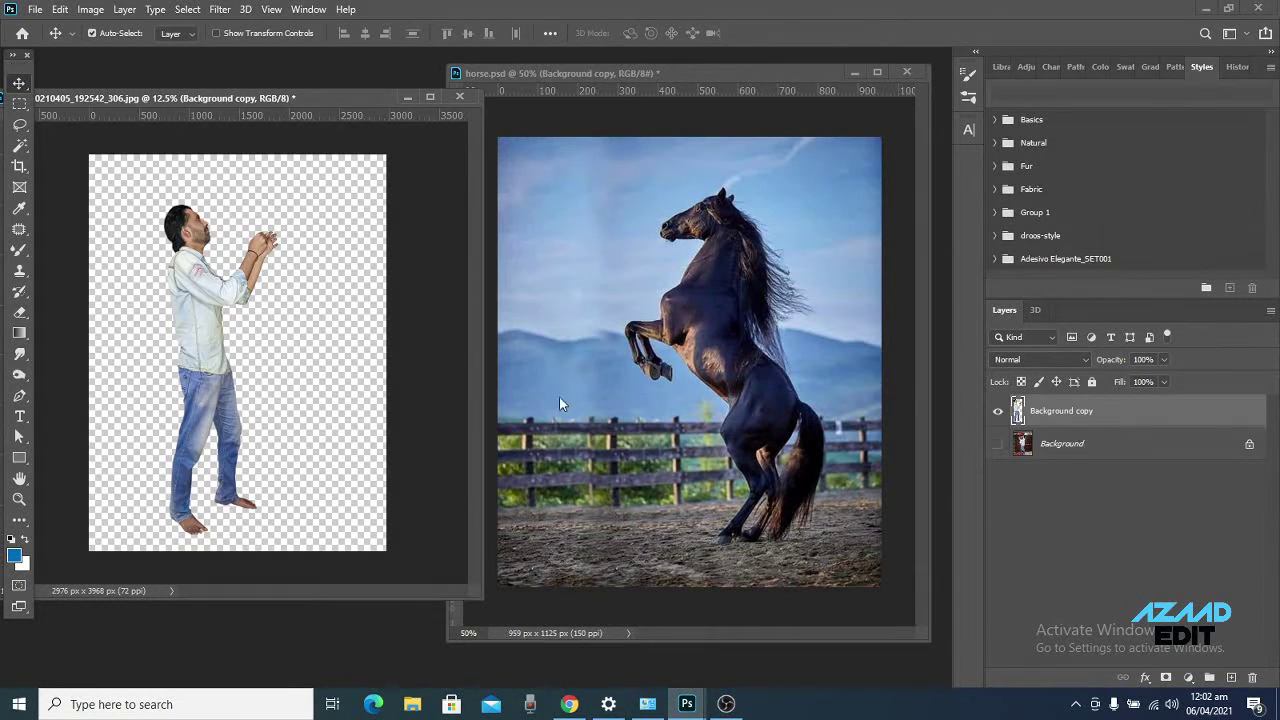
Copy the man layer into the horse document and maximize its window
drag(1048, 414, 605, 345)
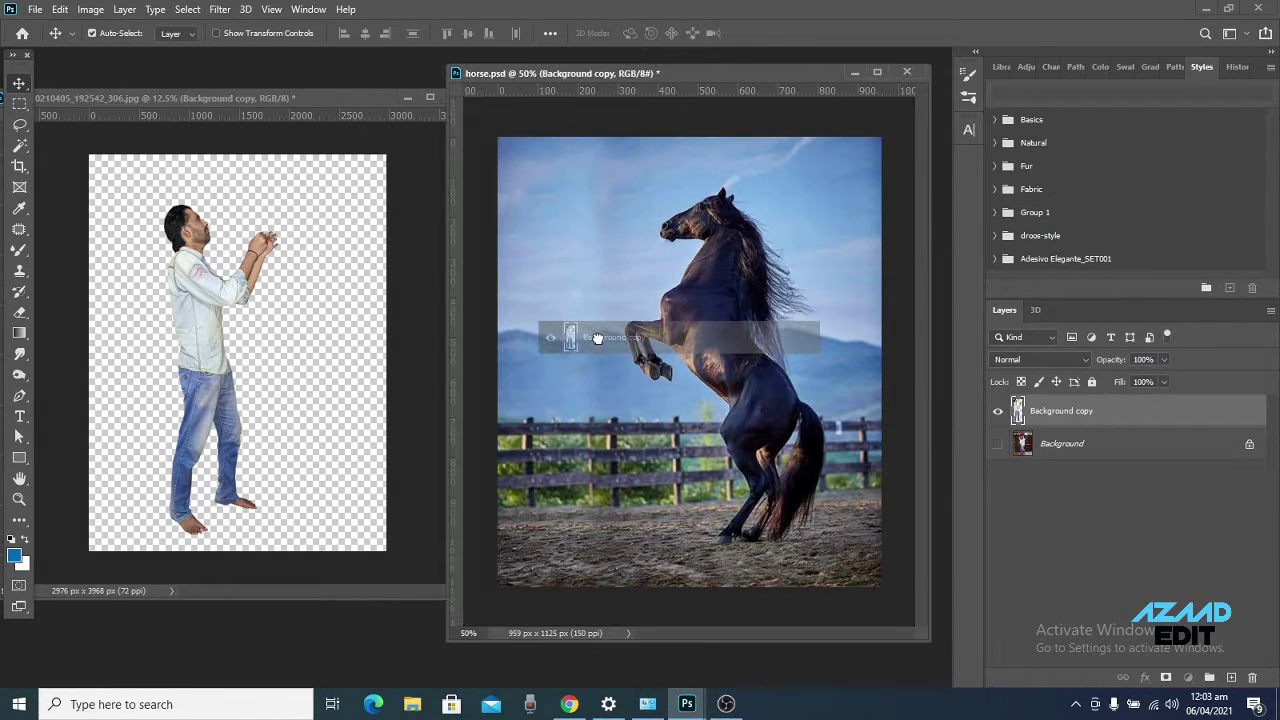
click(879, 73)
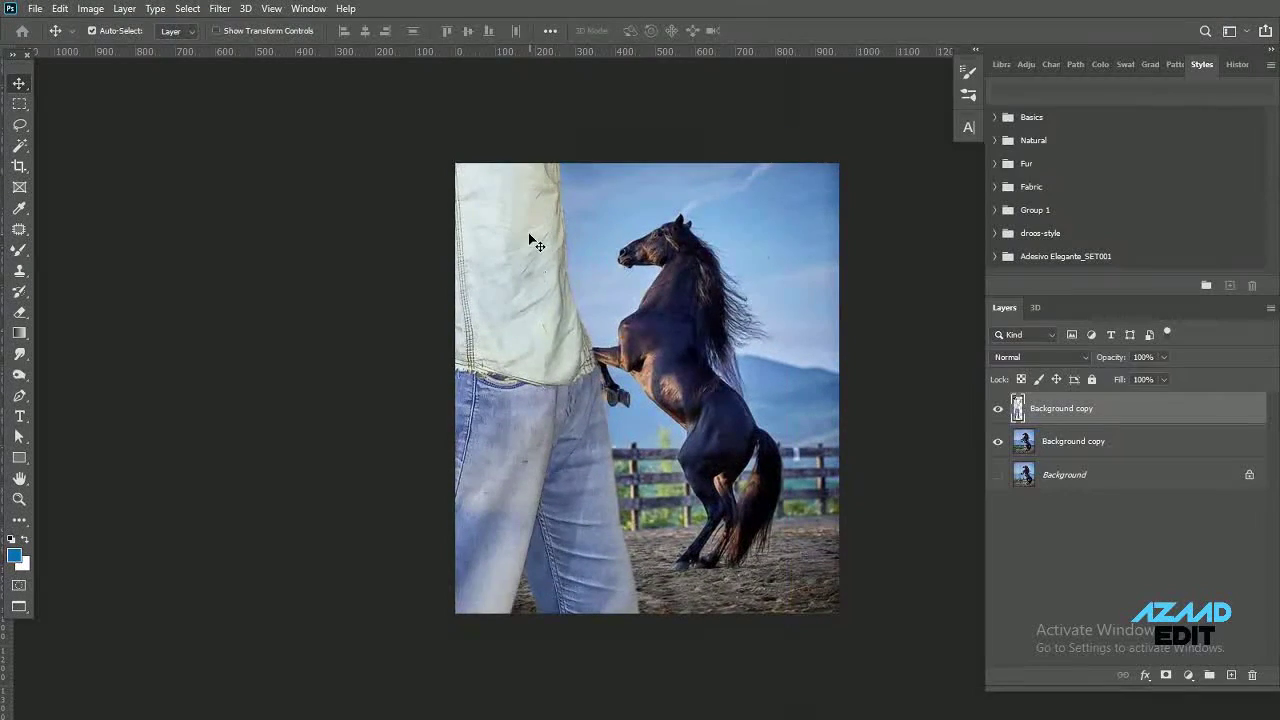
drag(537, 243, 600, 420)
Scale the man to about 21% and position him beneath the horse's raised hooves
key(ctrl+t)
mouse_move(406, 163)
mouse_down()
mouse_move(376, 292)
mouse_move(553, 456)
mouse_up()
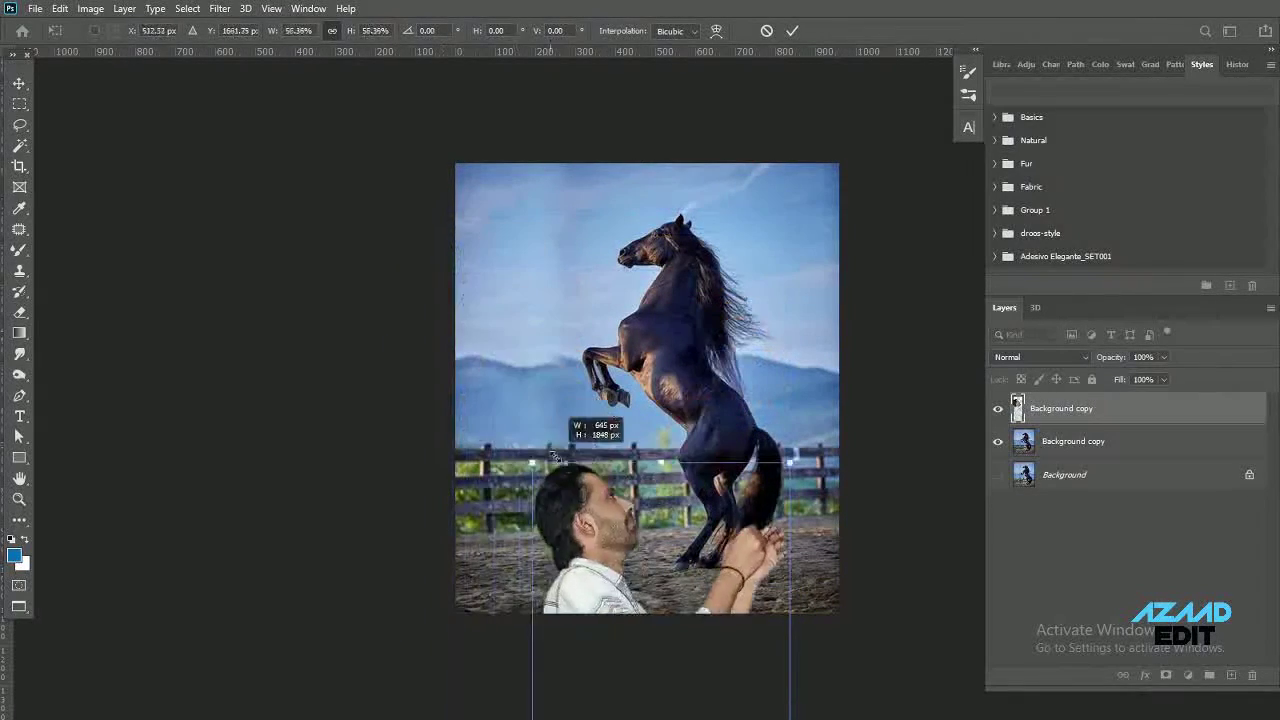
drag(553, 456, 560, 502)
drag(585, 575, 535, 342)
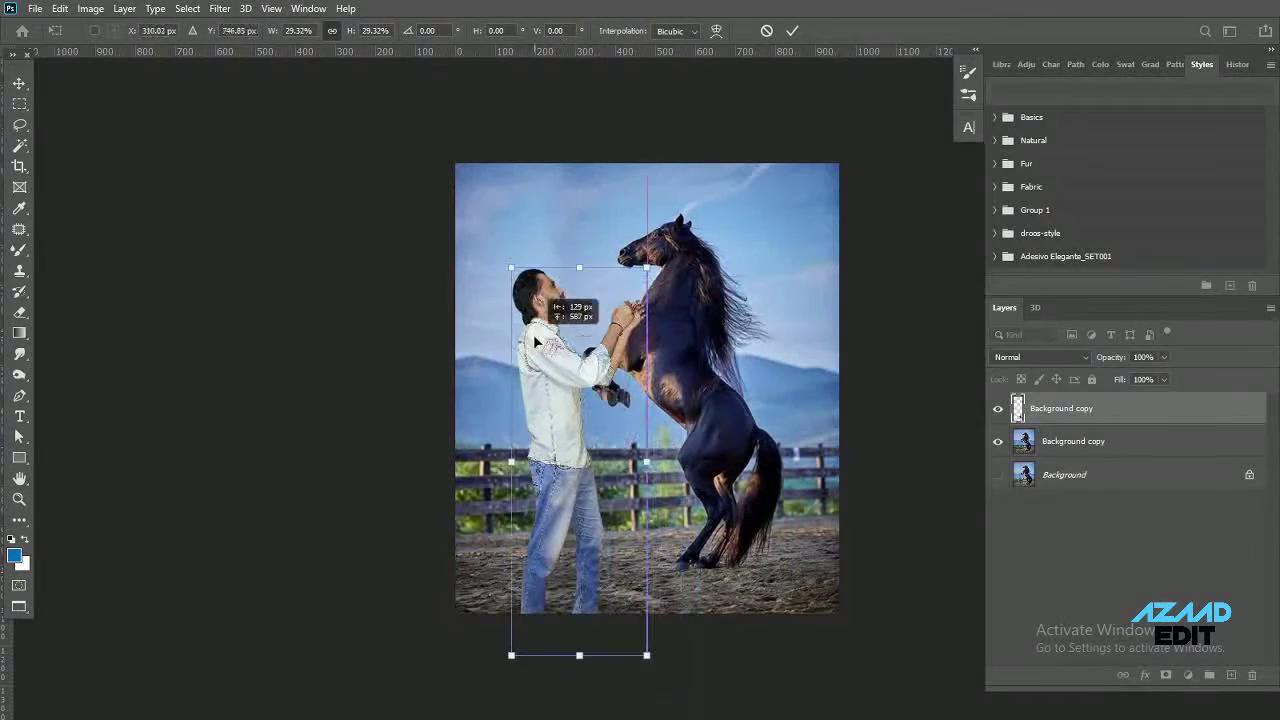
drag(511, 268, 531, 324)
drag(602, 412, 576, 369)
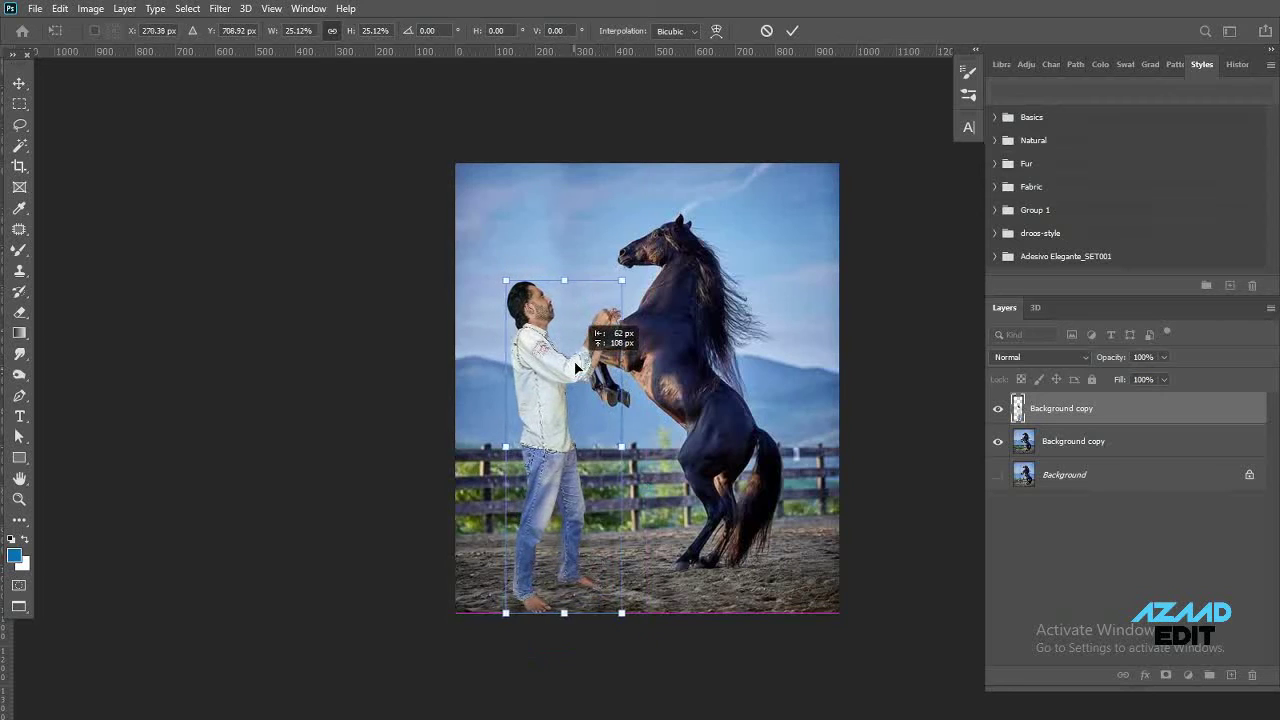
drag(506, 281, 520, 300)
drag(587, 393, 586, 378)
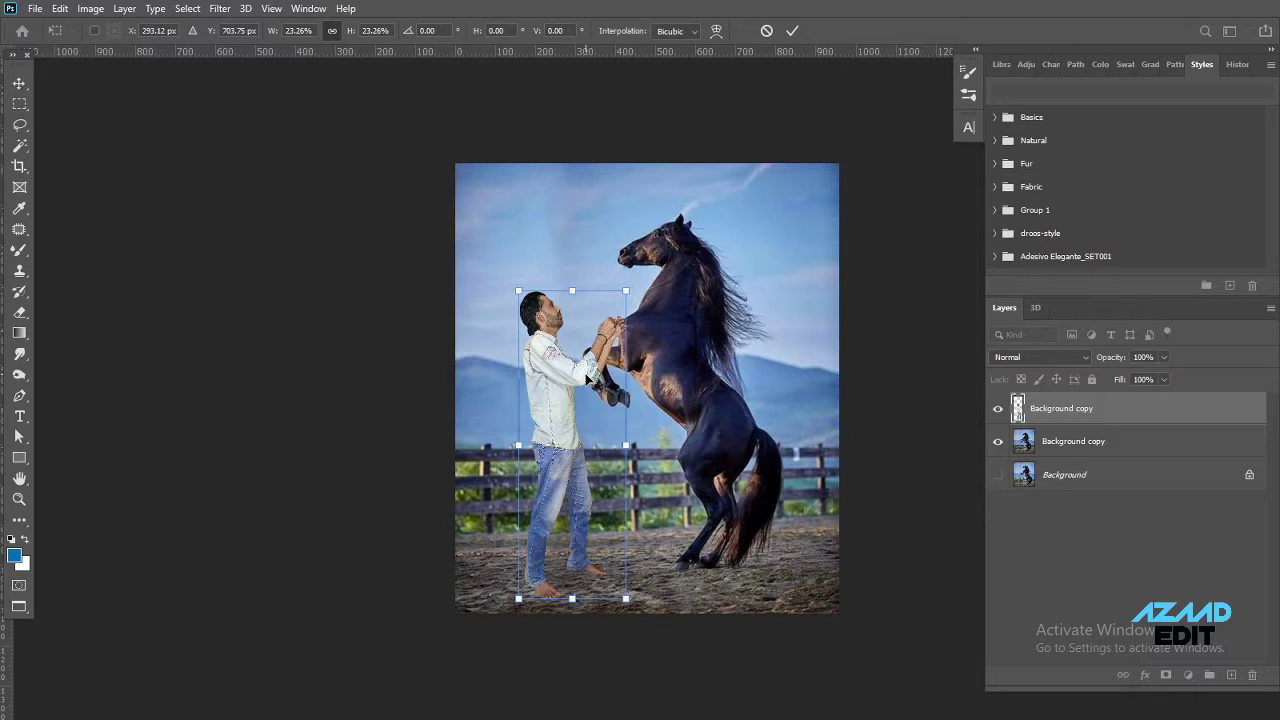
drag(627, 291, 616, 314)
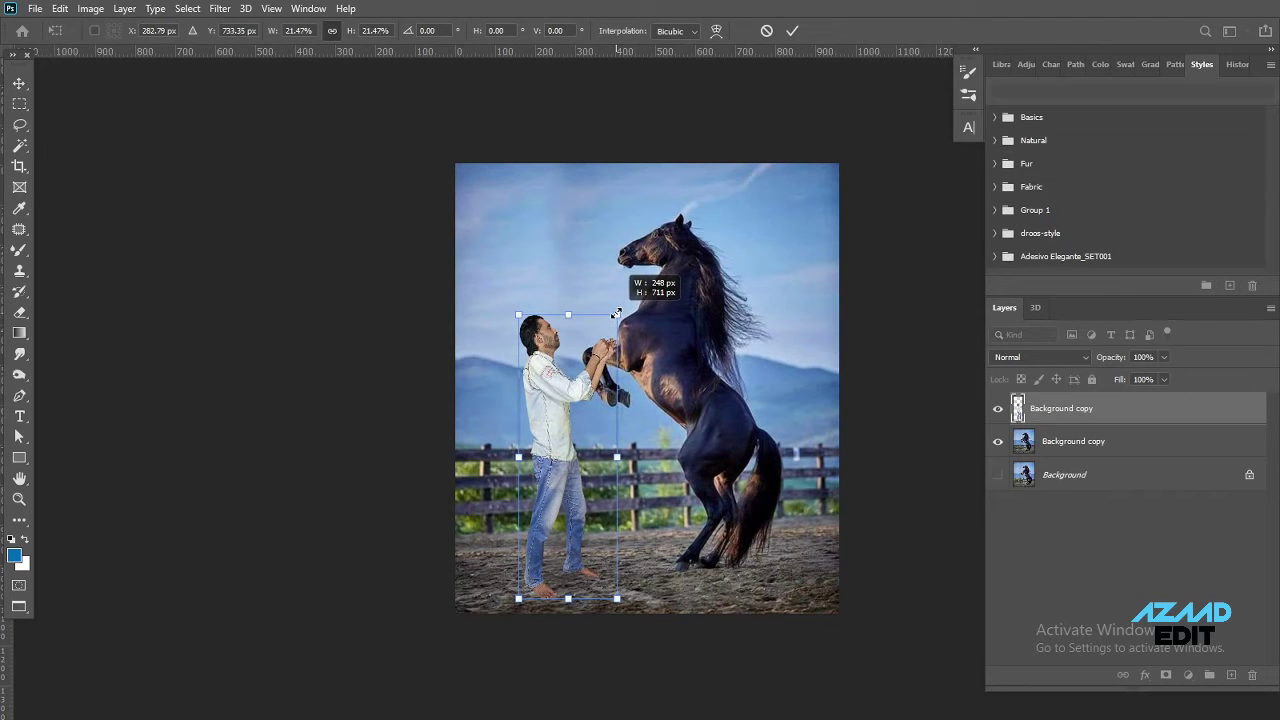
click(19, 84)
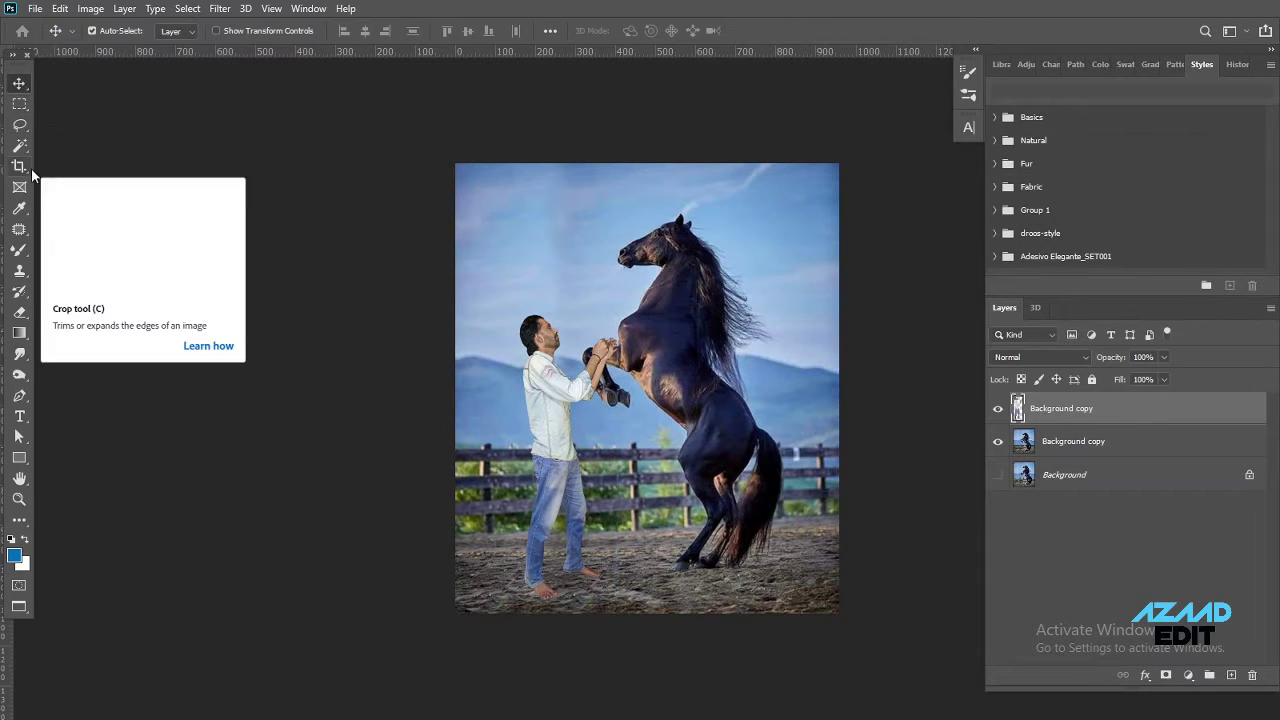
Shift the man slightly left and rescale him to 94.7 percent
click(19, 499)
click(624, 378)
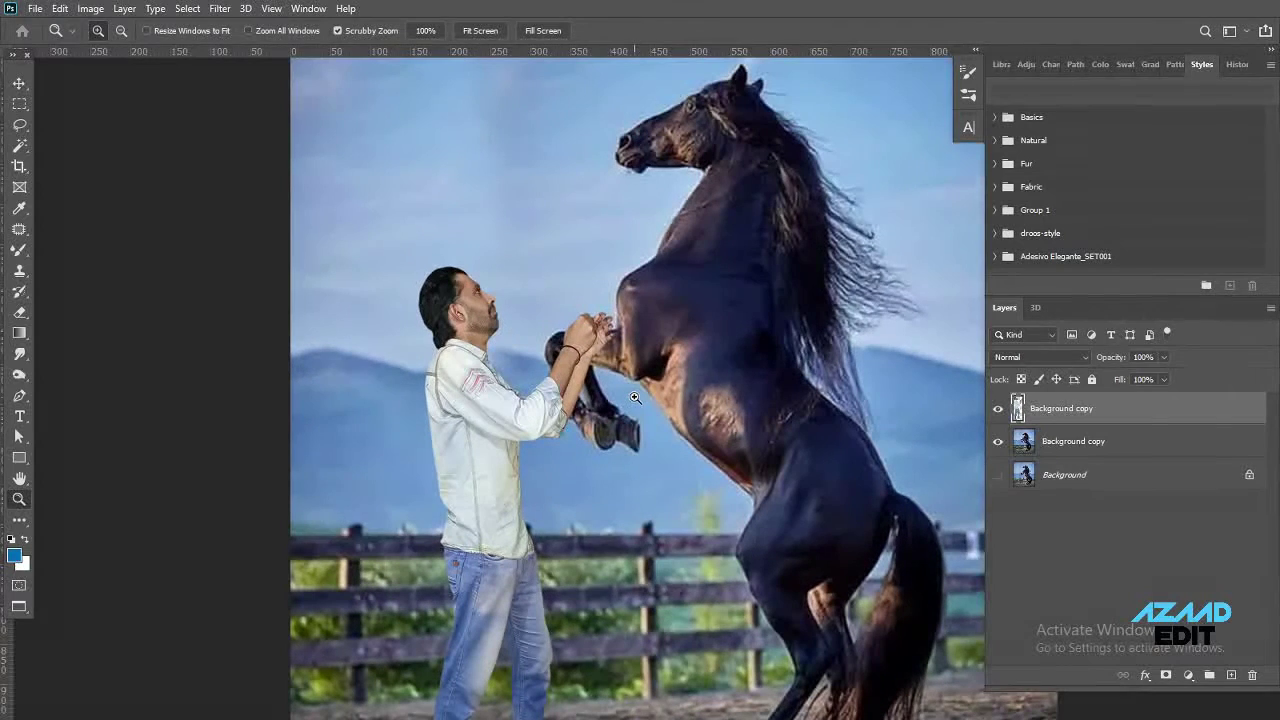
key(v)
drag(492, 396, 478, 396)
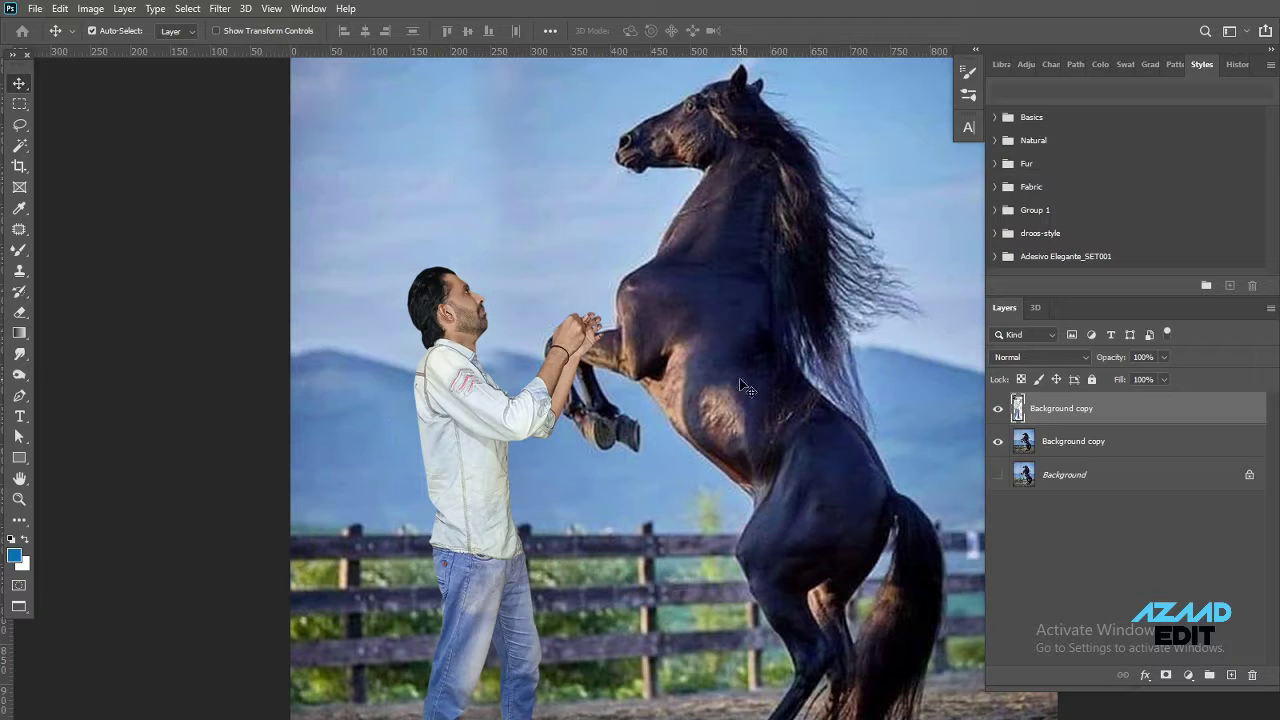
key(ctrl+minus)
key(ctrl+t)
drag(563, 229, 557, 244)
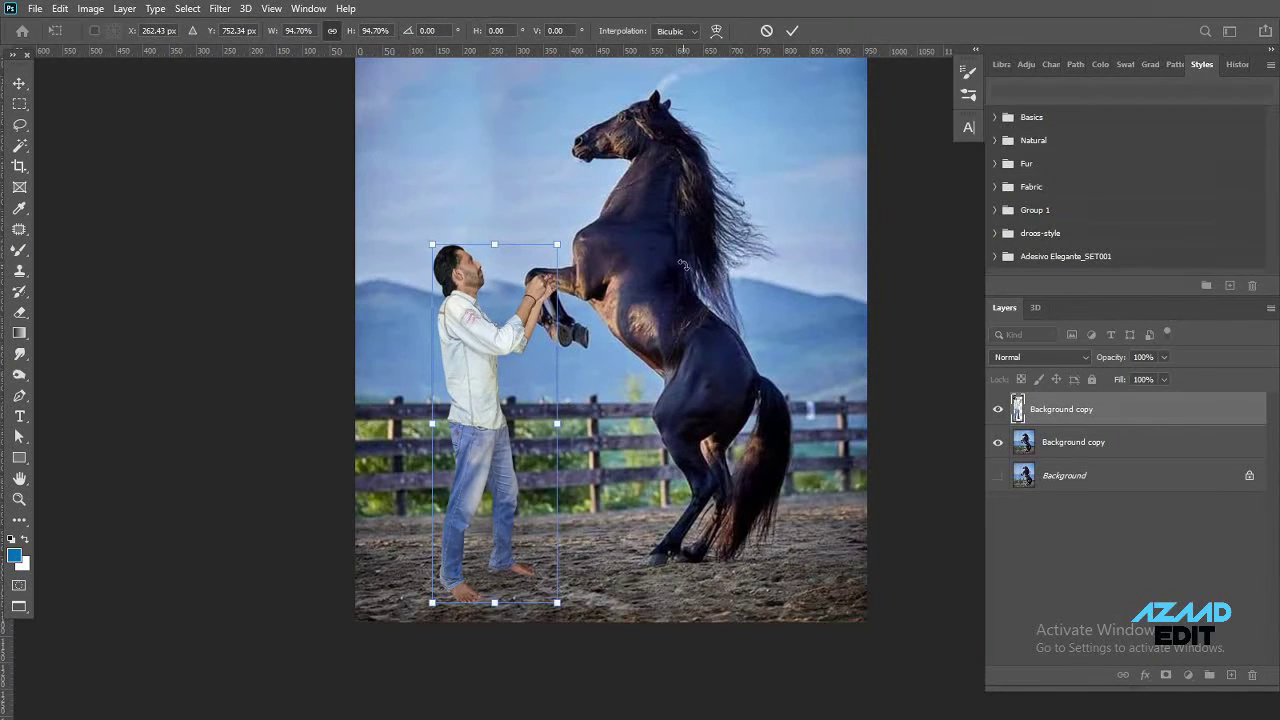
key(Return)
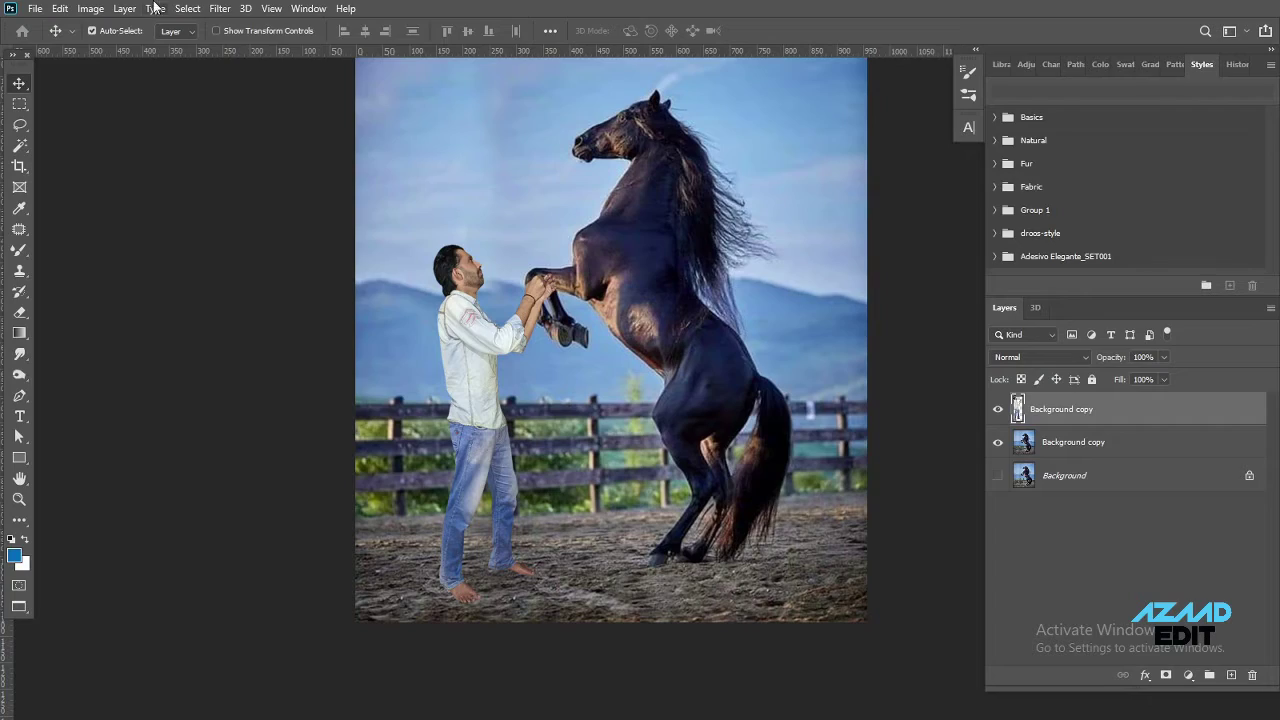
Use Liquify to push the man's hands around the horse's hooves
click(219, 8)
click(257, 129)
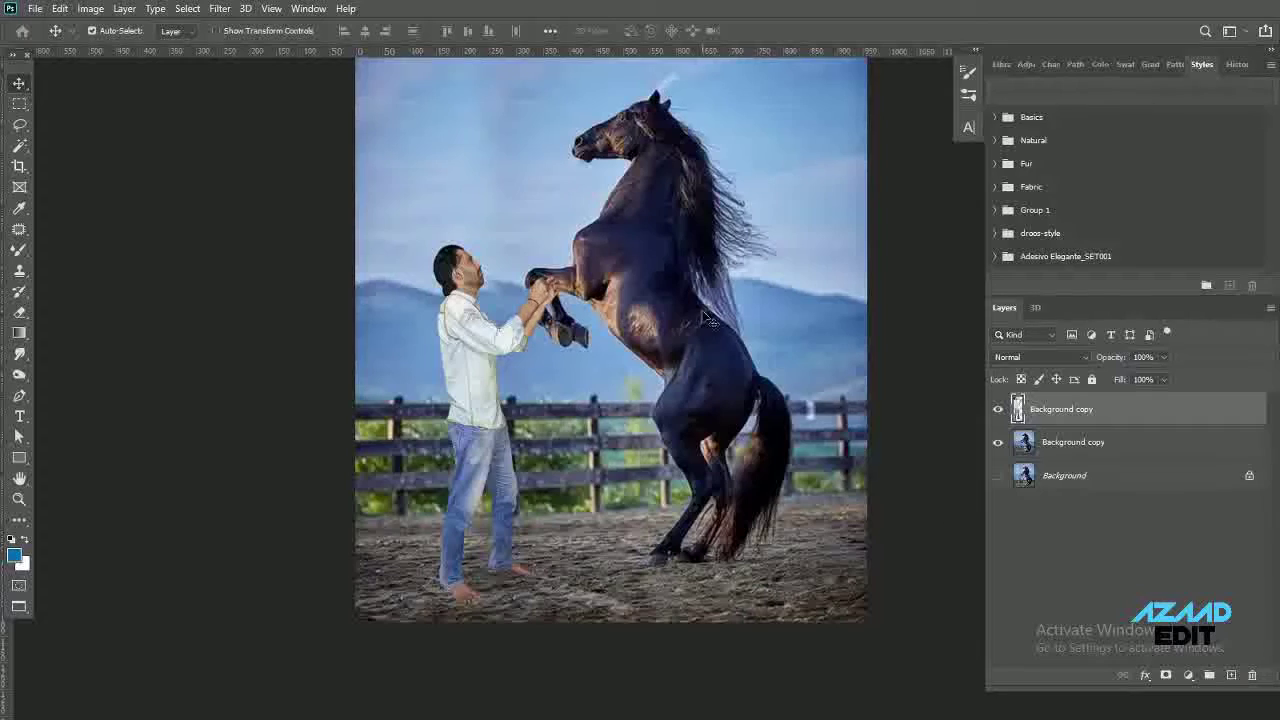
key(z)
click(553, 325)
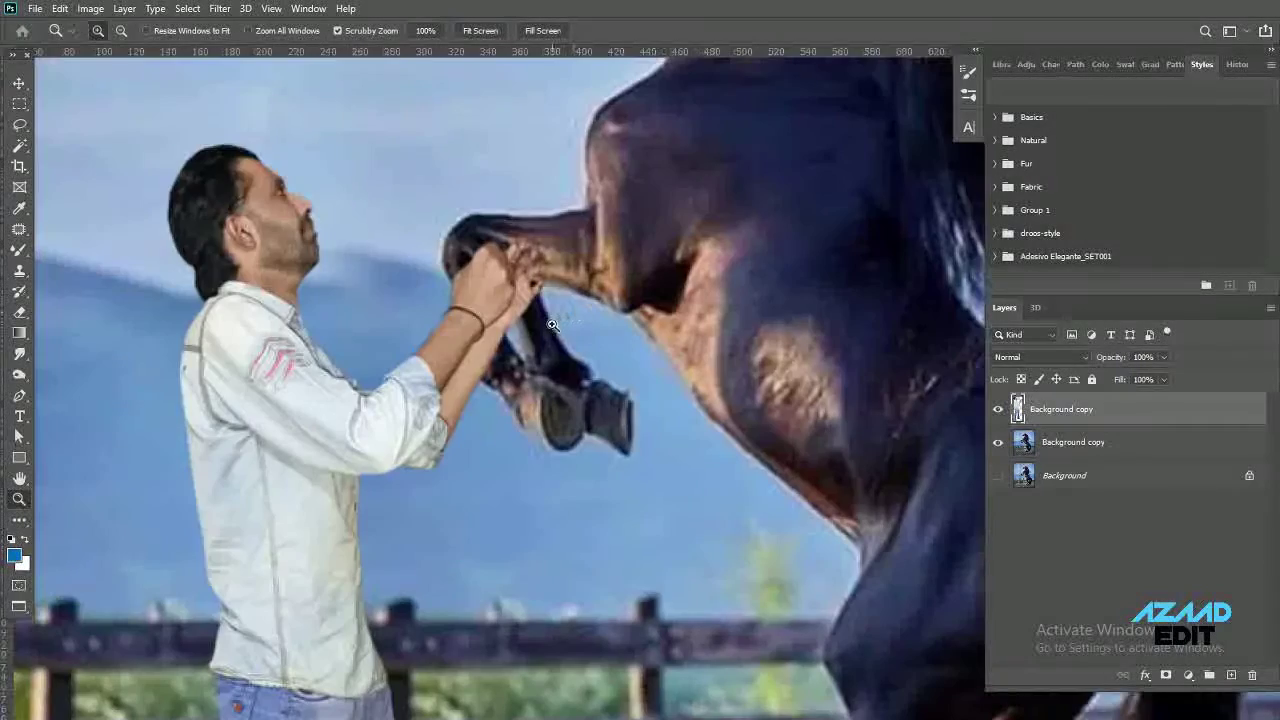
click(219, 8)
click(257, 140)
drag(420, 315, 470, 315)
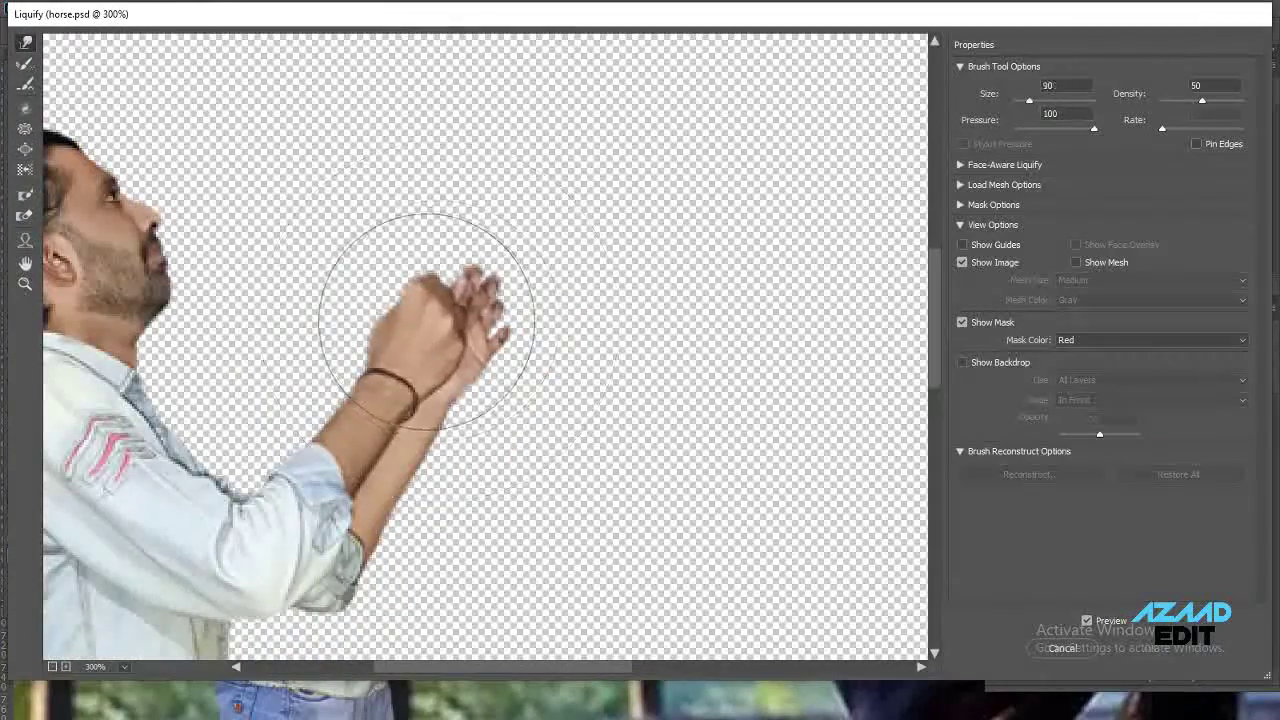
key(Return)
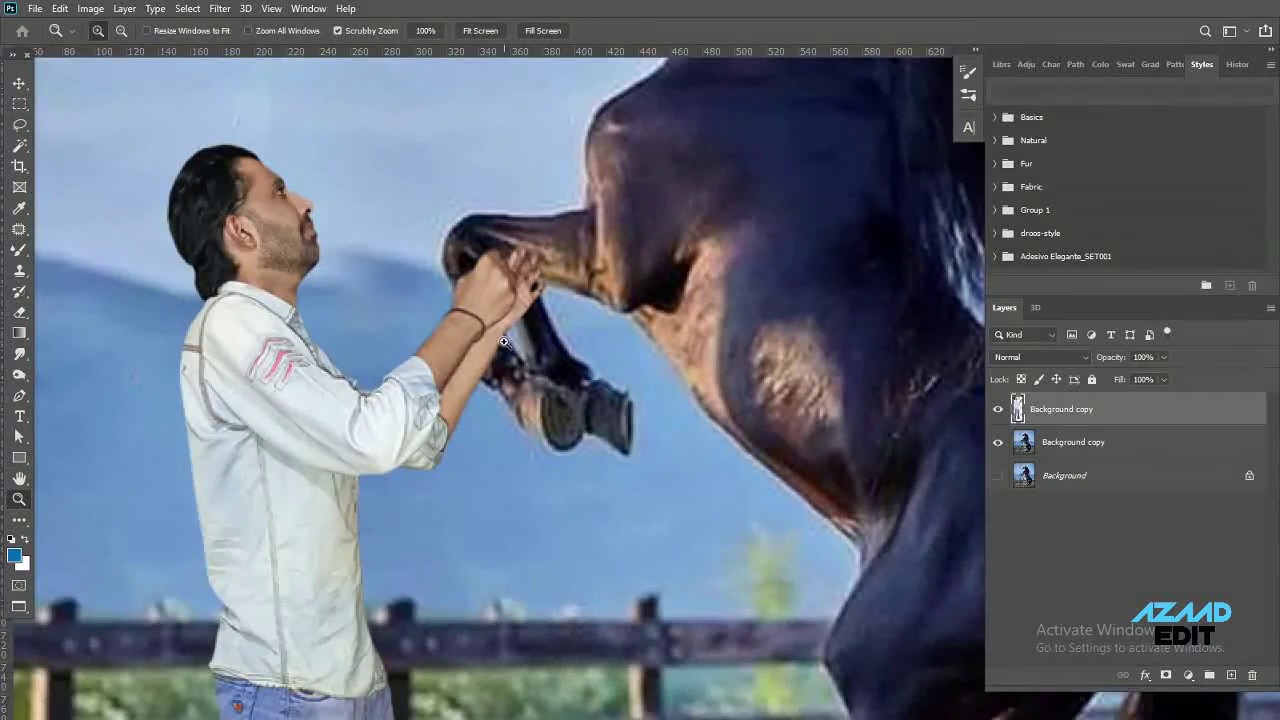
click(520, 325)
Lower the man layer to 61% opacity and delete the hand area covering the leg with the Polygonal Lasso
click(20, 125)
click(100, 140)
key(6)
key(1)
click(452, 420)
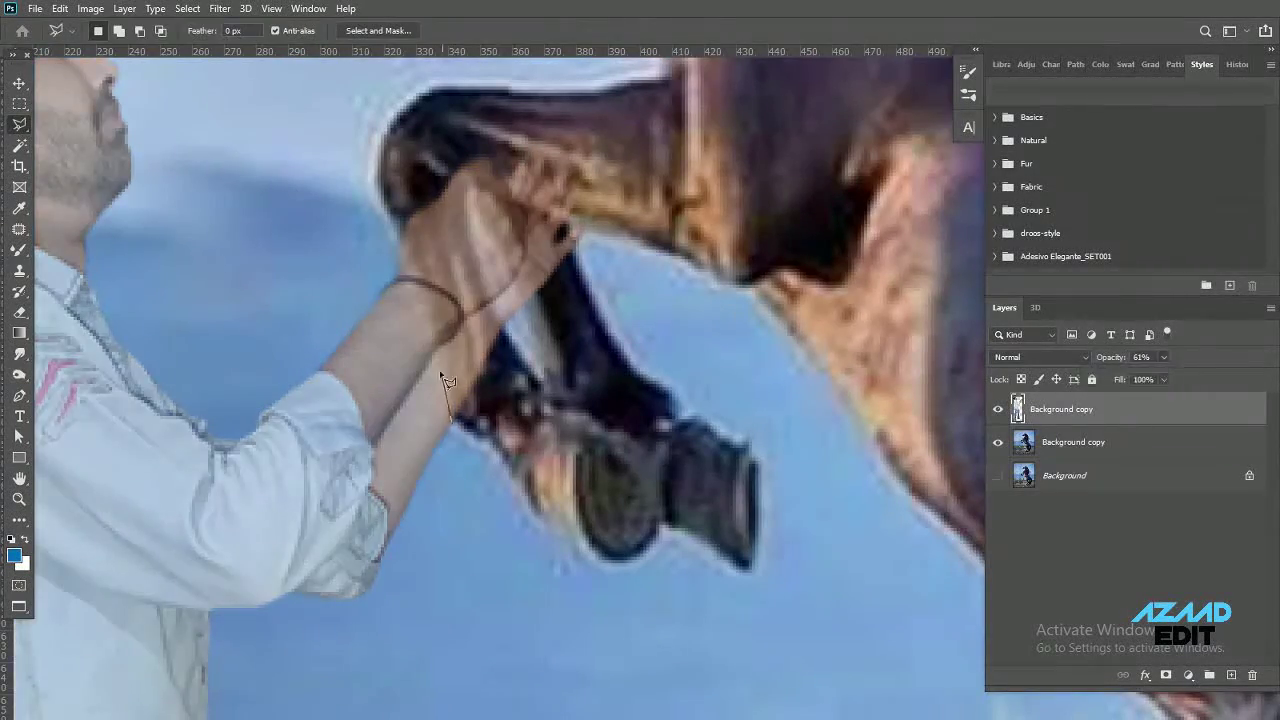
click(437, 352)
click(506, 292)
click(527, 252)
click(523, 210)
click(506, 178)
click(566, 137)
click(586, 180)
click(571, 215)
click(576, 237)
click(562, 303)
click(455, 420)
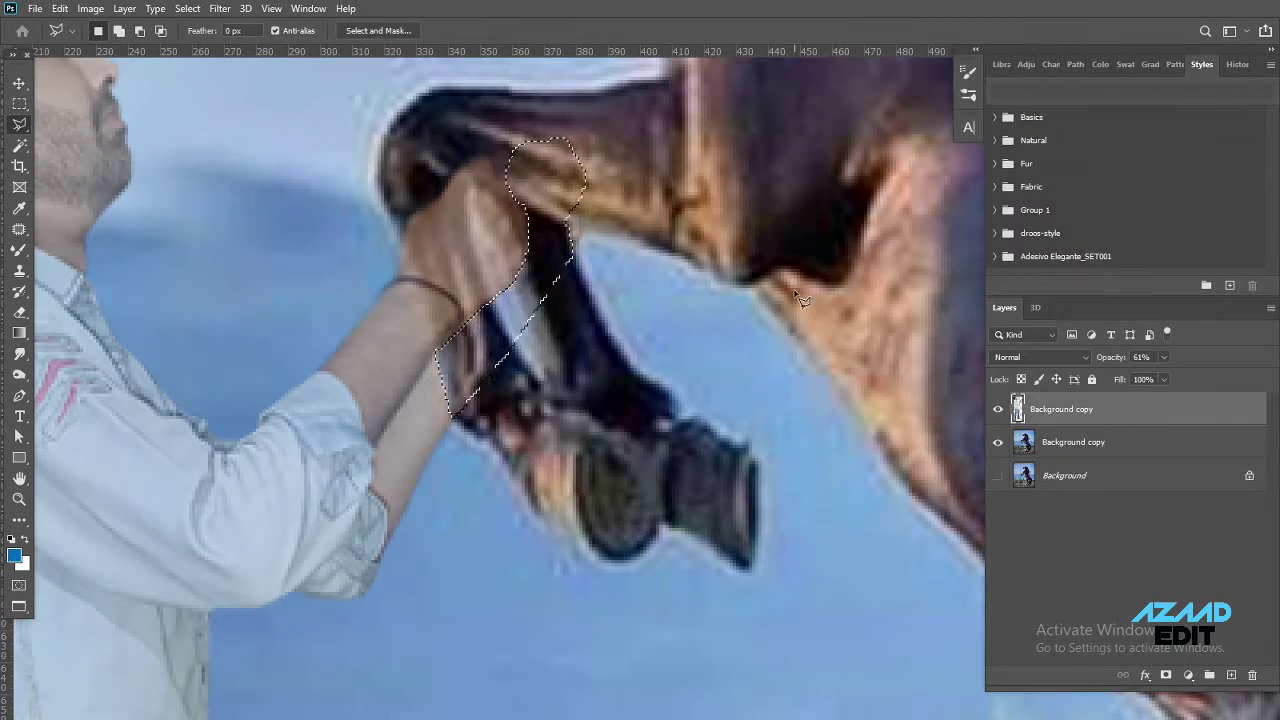
key(Delete)
key(ctrl+d)
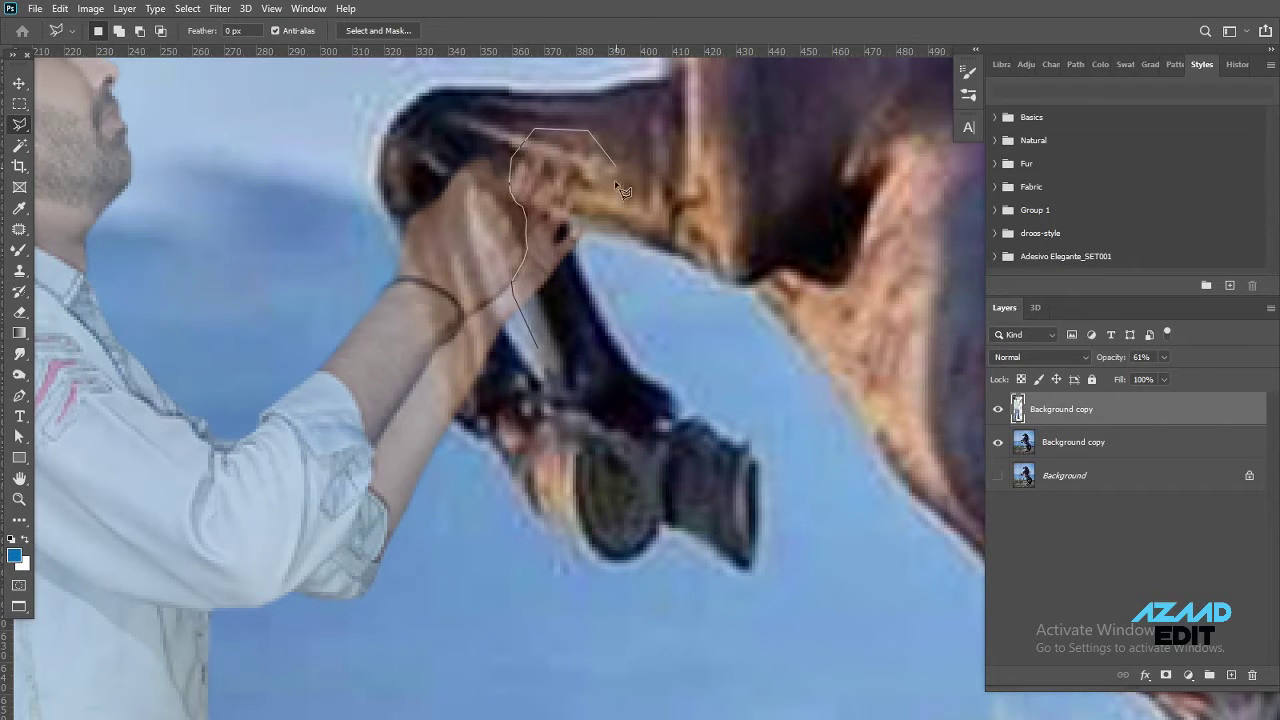
Delete the overlapping wrist area and restore the man layer's opacity to 100%
drag(530, 318, 546, 356)
key(Delete)
key(ctrl+d)
click(453, 421)
click(437, 349)
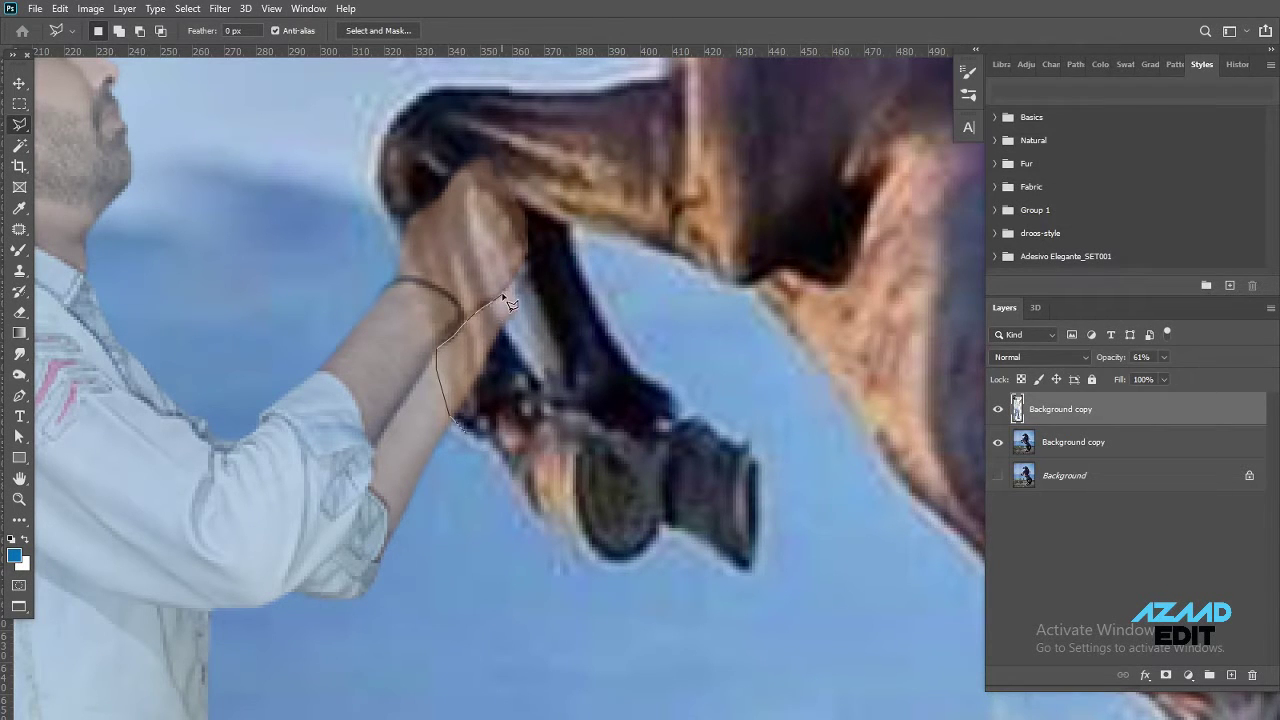
click(492, 300)
key(Escape)
drag(1164, 357, 1248, 375)
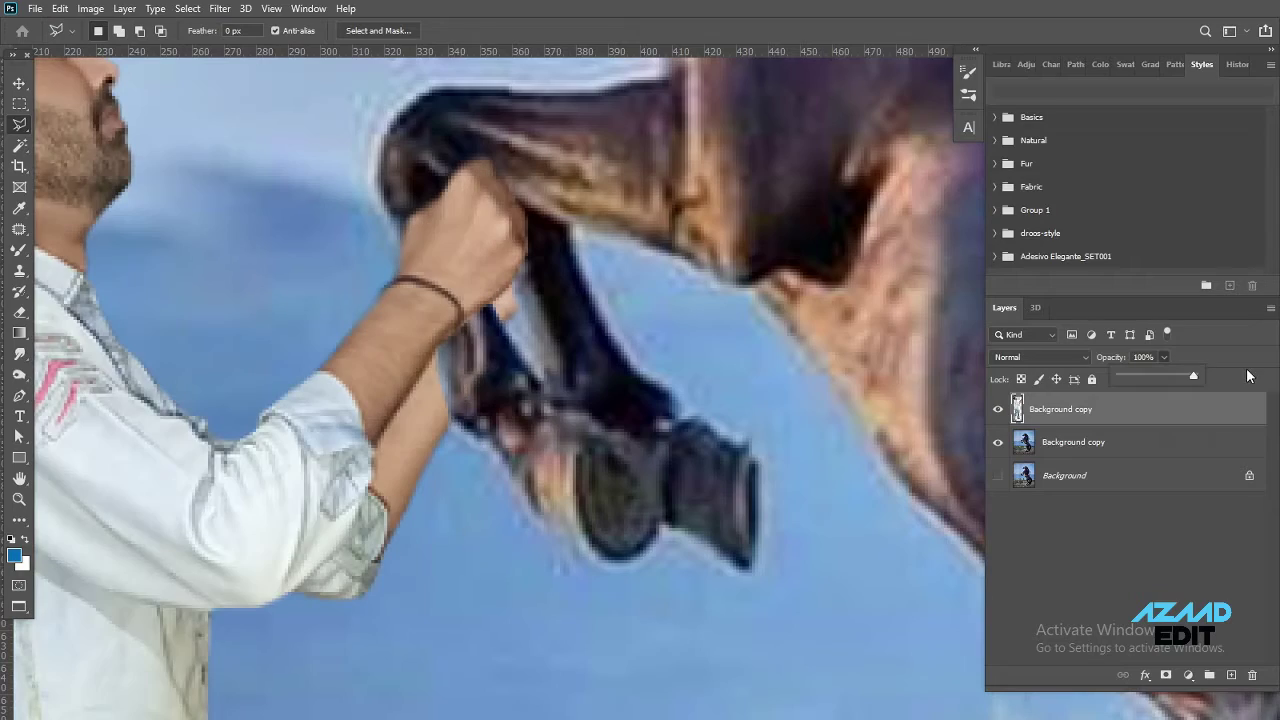
click(20, 335)
Liquify the hand so it fits around the horse's leg
click(219, 8)
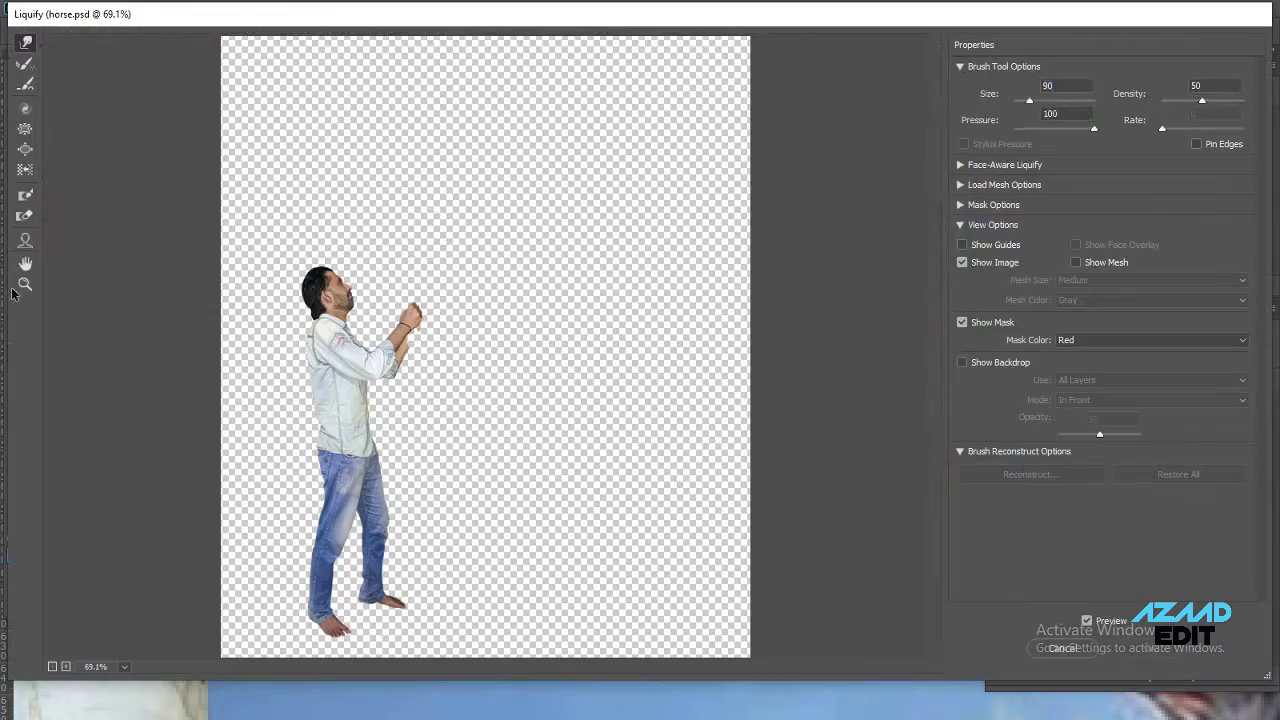
click(243, 23)
drag(423, 409, 415, 425)
key(Return)
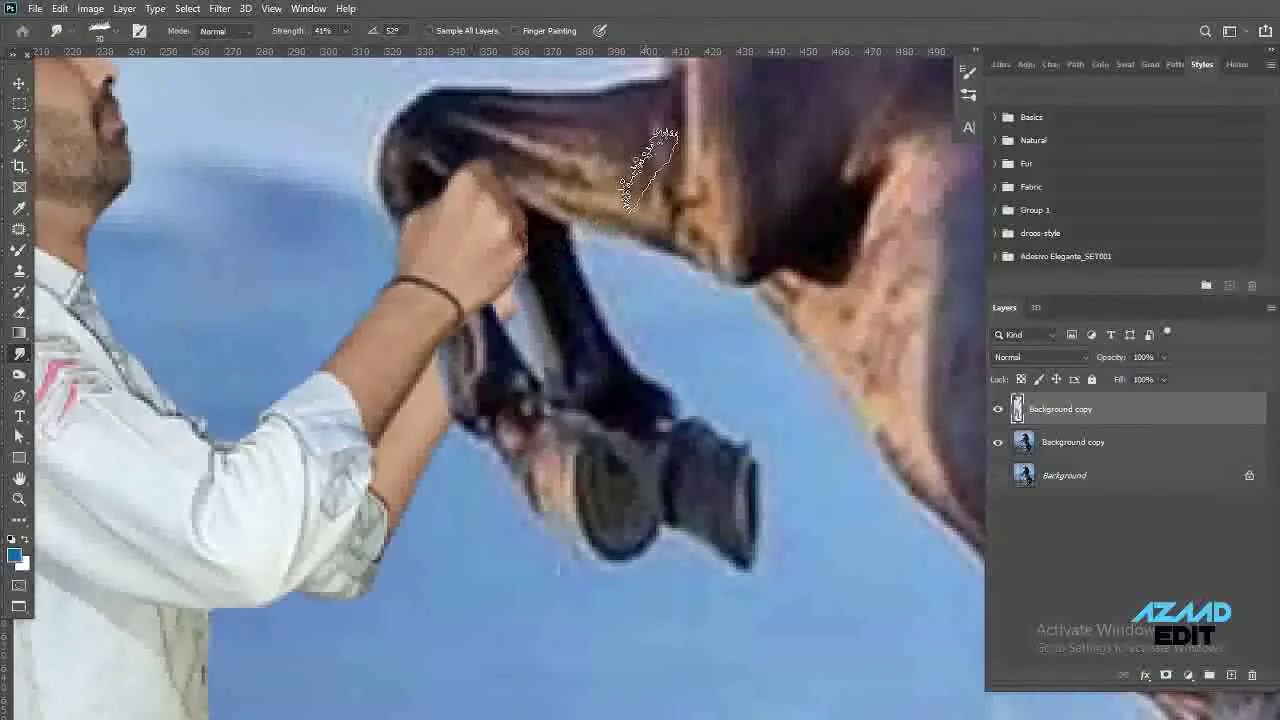
Select the hand area and bend it with a Warp transform to follow the leg
click(19, 106)
drag(365, 348, 578, 122)
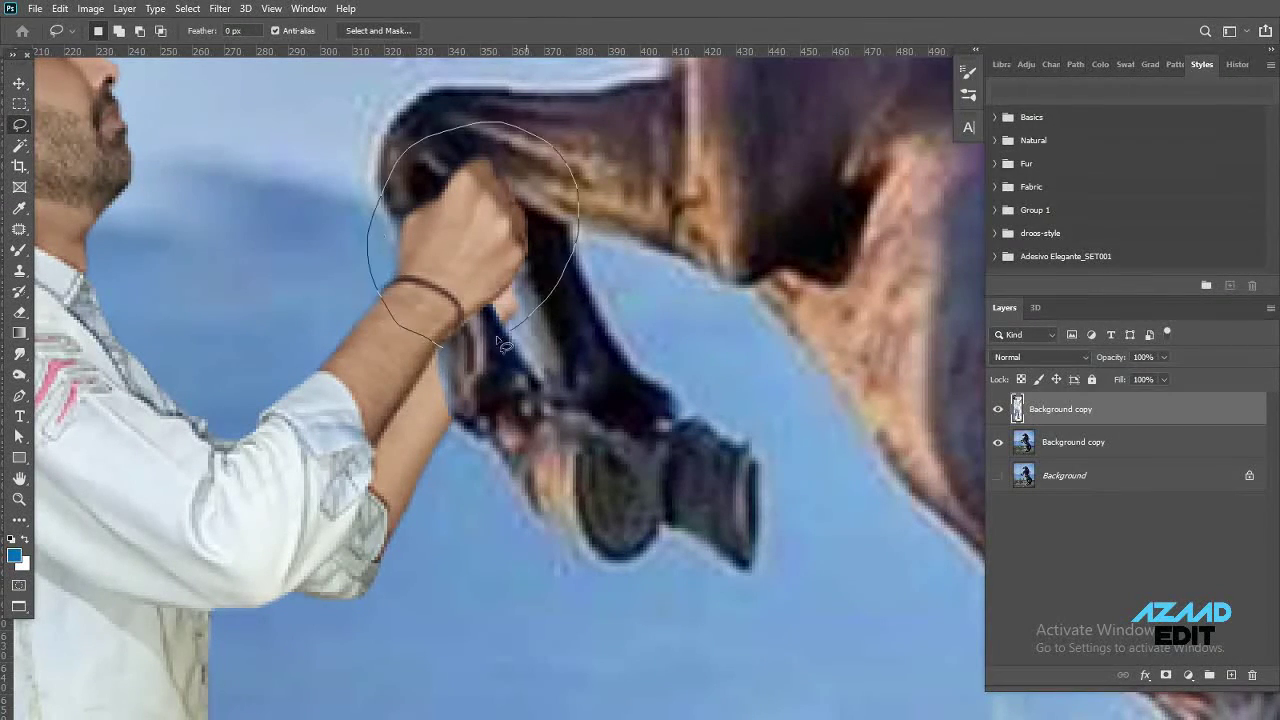
key(ctrl+t)
right_click(458, 144)
click(500, 300)
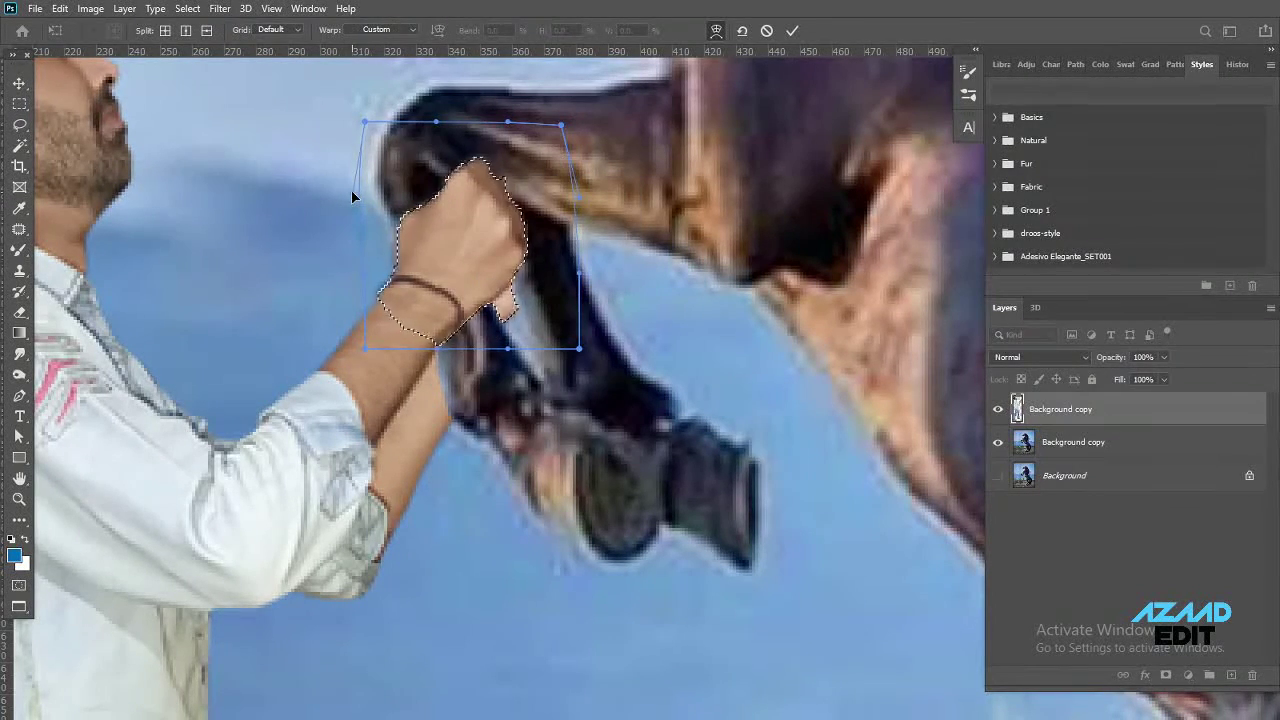
drag(365, 192, 398, 226)
key(Return)
key(v)
key(ctrl+d)
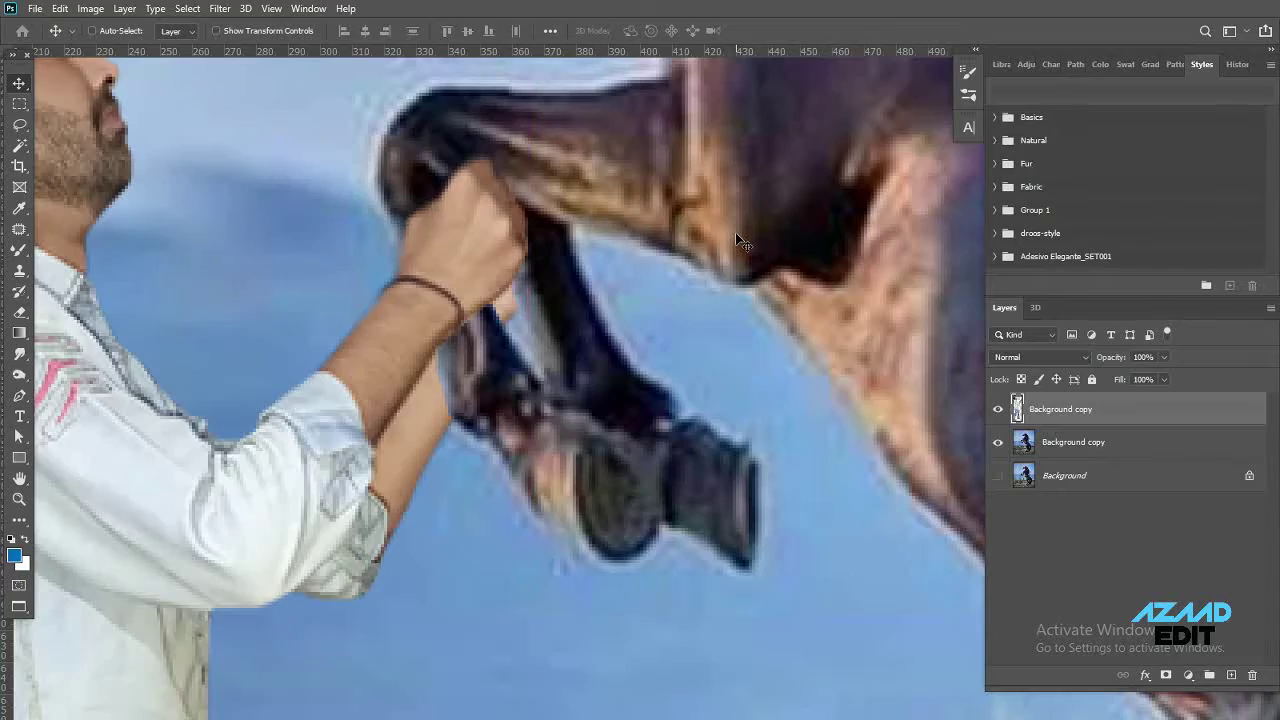
Set the man layer to 61% opacity, hide the Background layer, and fit the image on screen
key(6)
key(1)
key(ctrl+shift+x)
scroll(540, 380, up, 5)
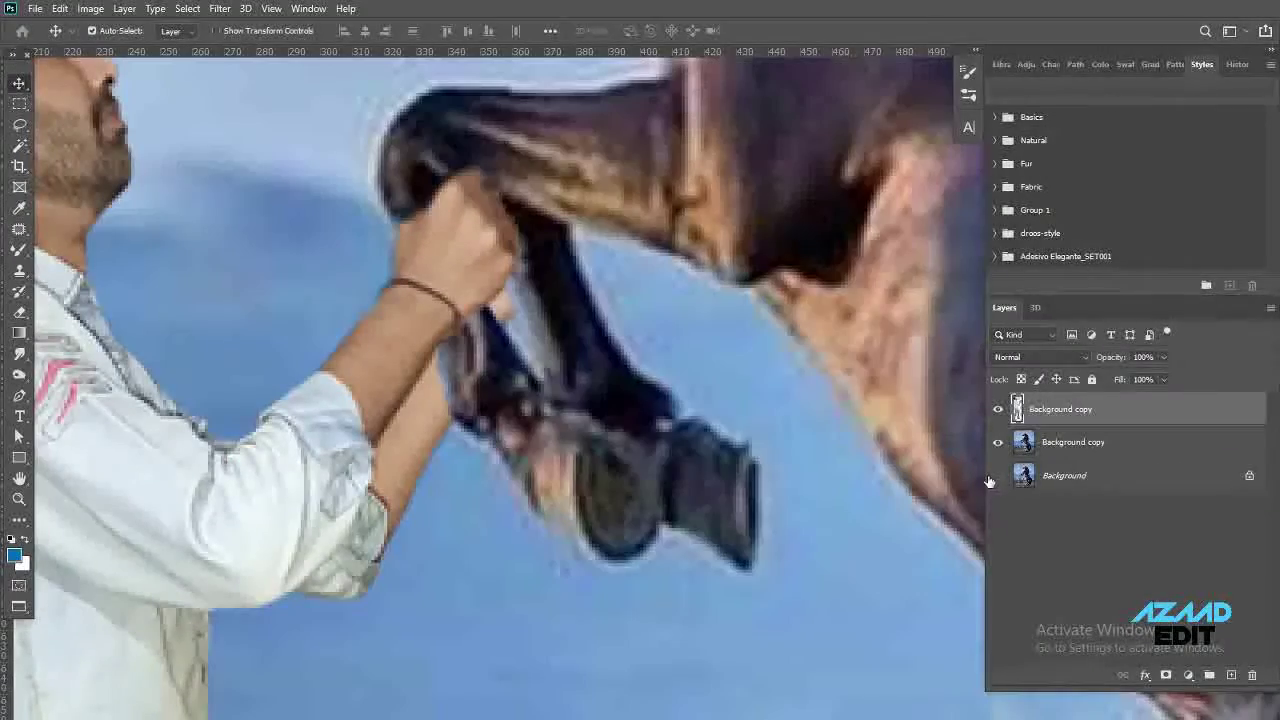
click(990, 477)
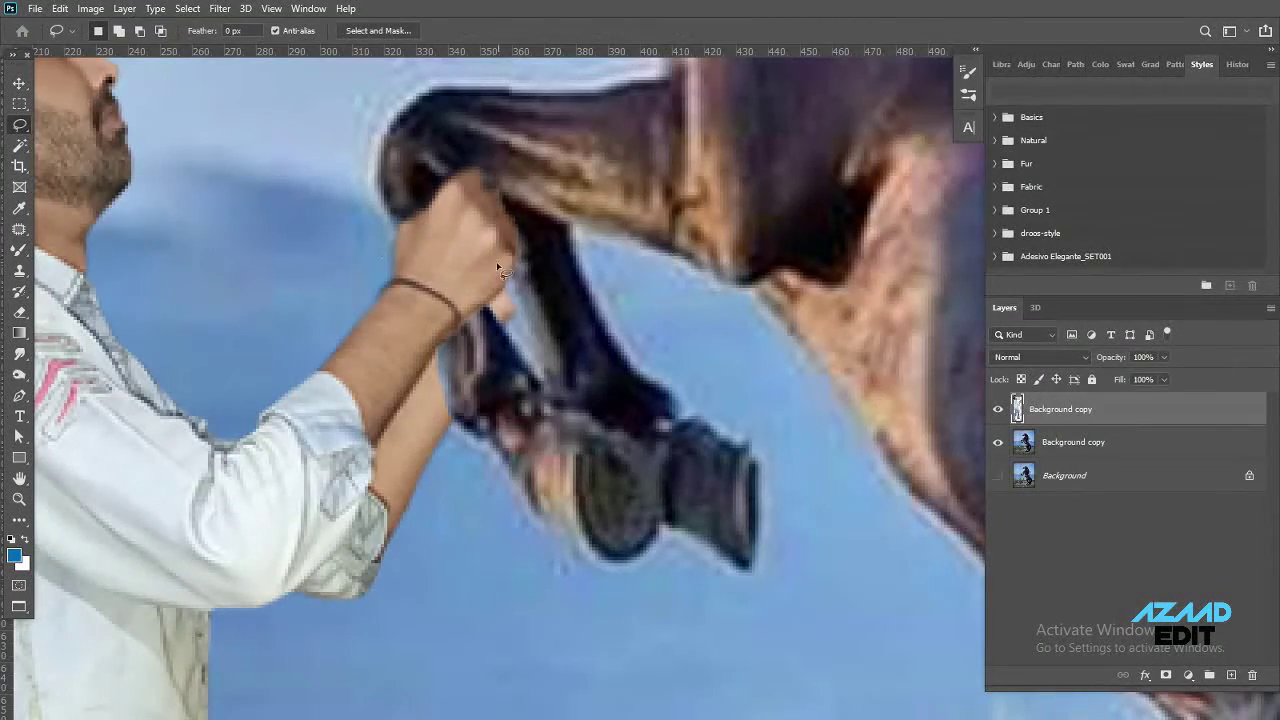
drag(527, 263, 528, 264)
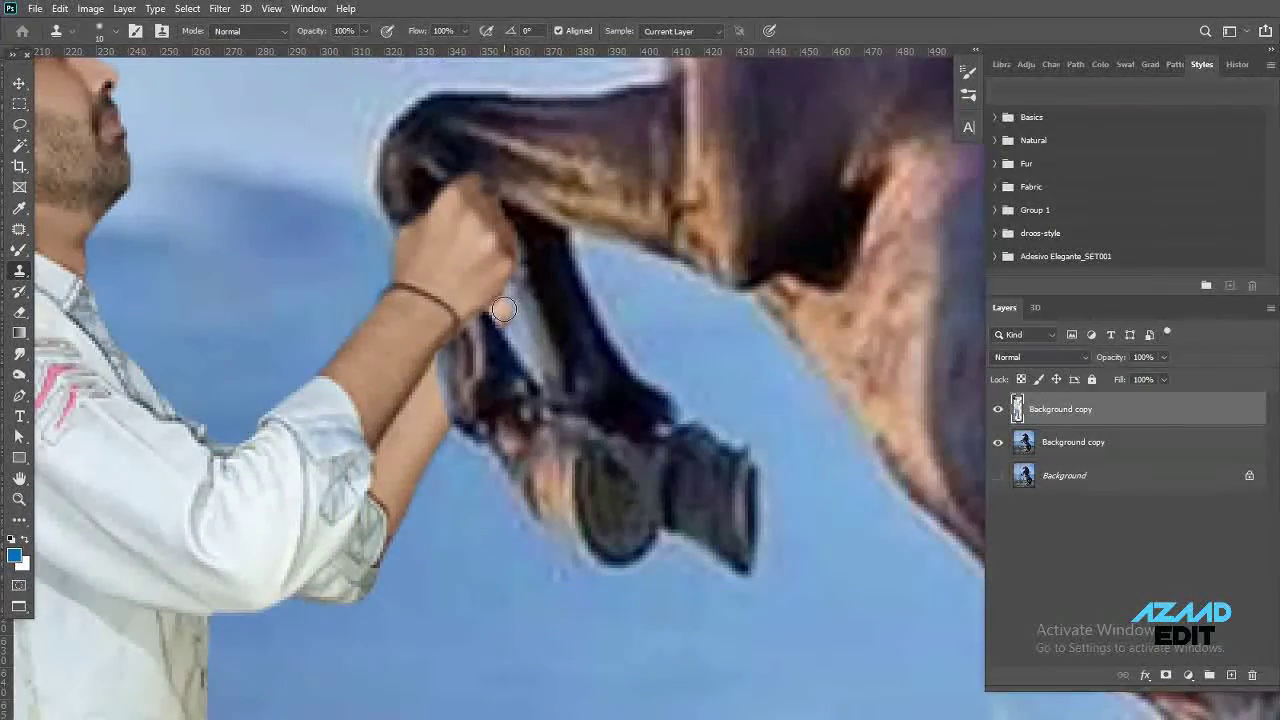
key(z)
key(ctrl+0)
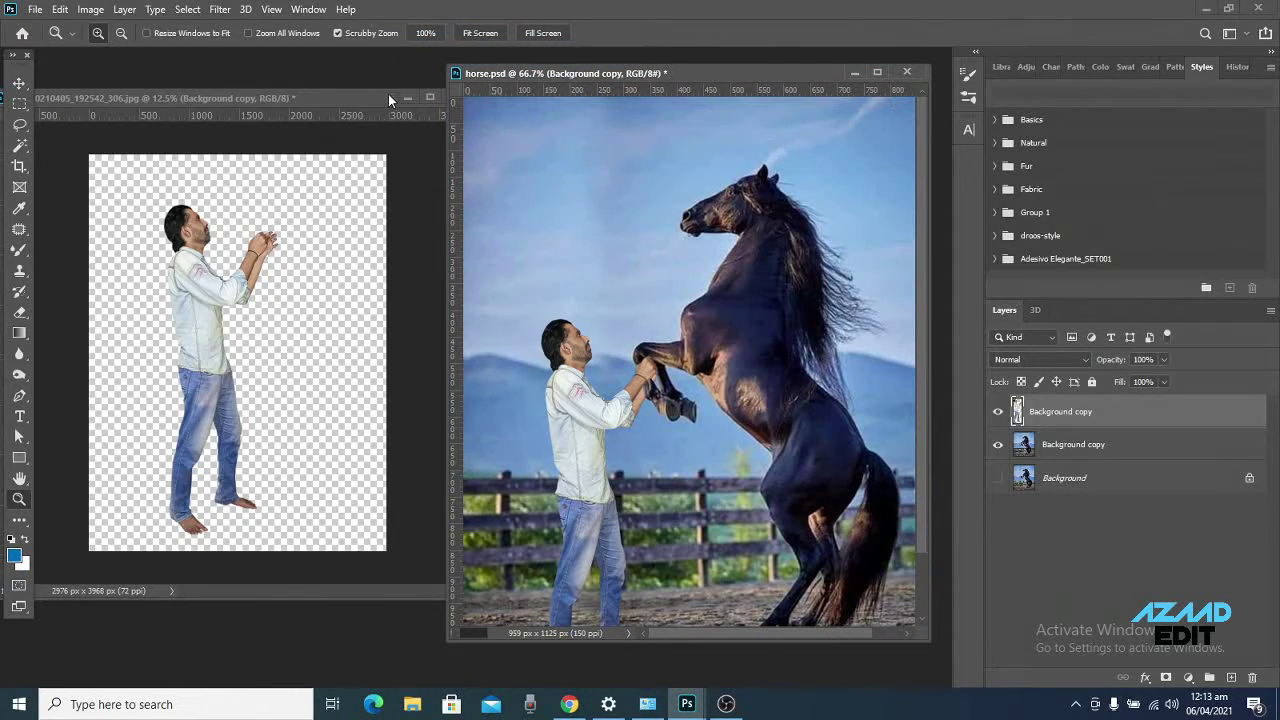
Close the man's source photo and drop the boot layer into the horse composite at 100% zoom
click(405, 95)
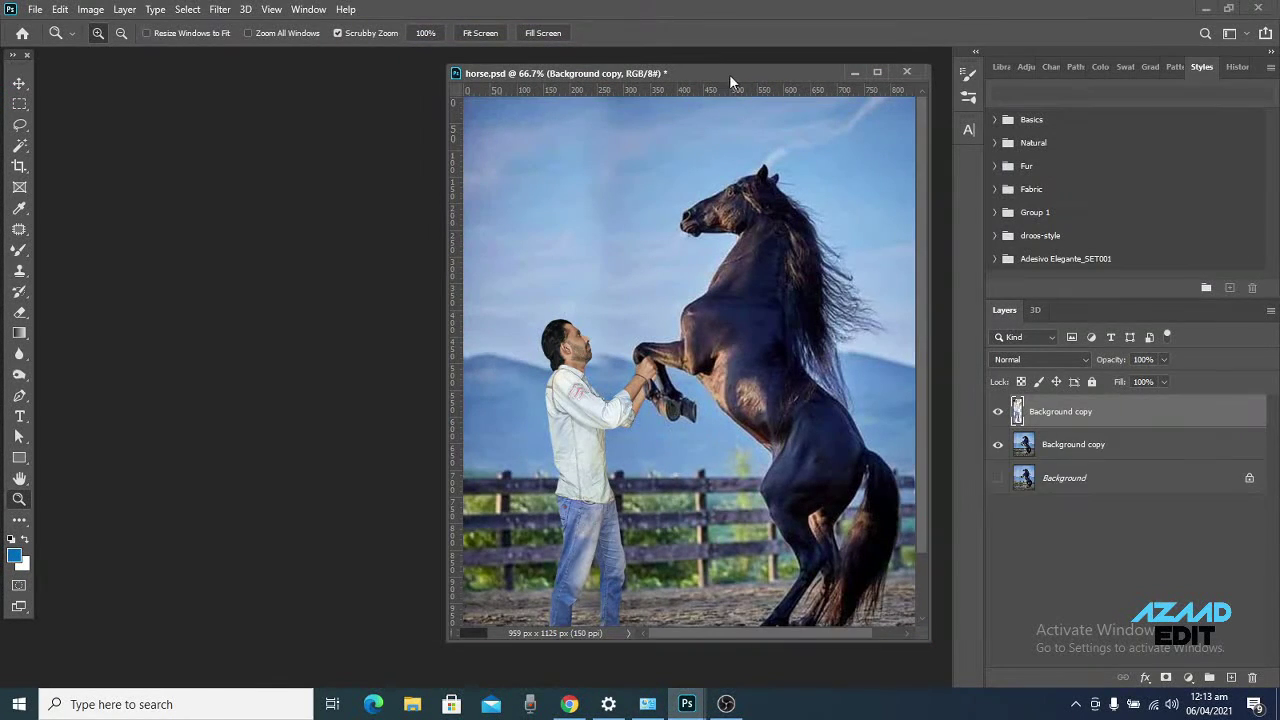
drag(729, 74, 615, 69)
mouse_move(687, 704)
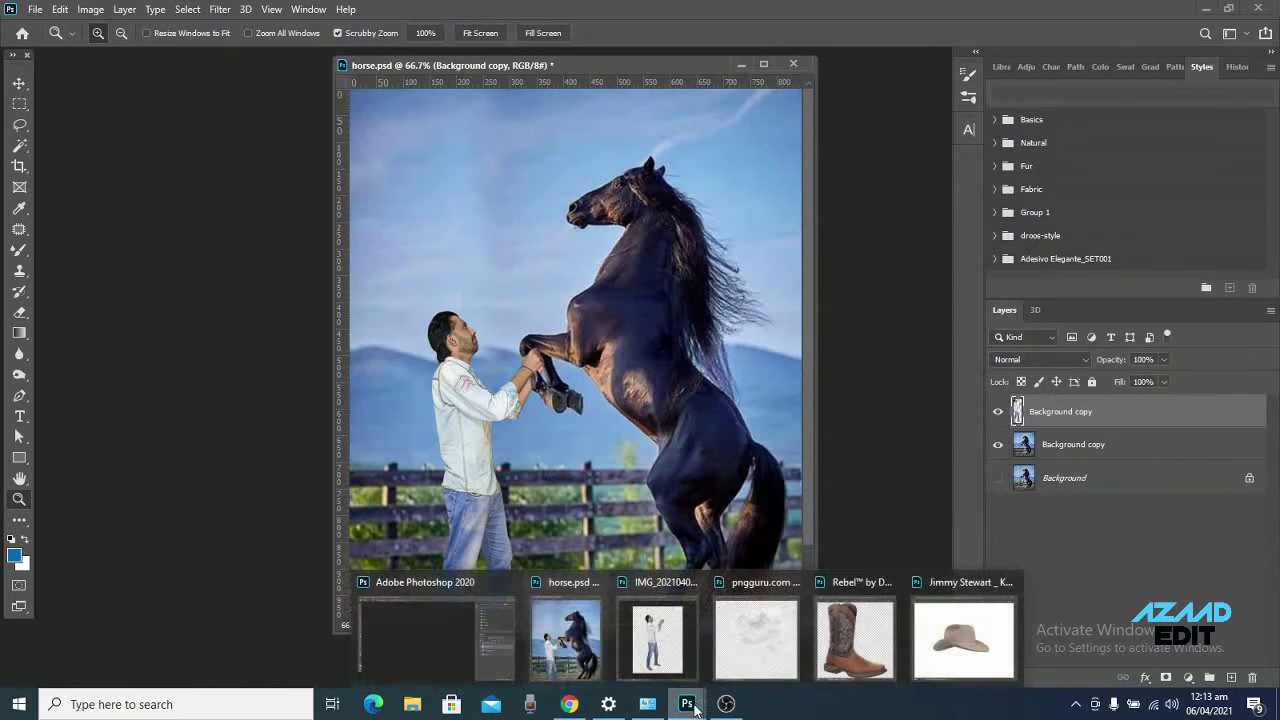
click(864, 649)
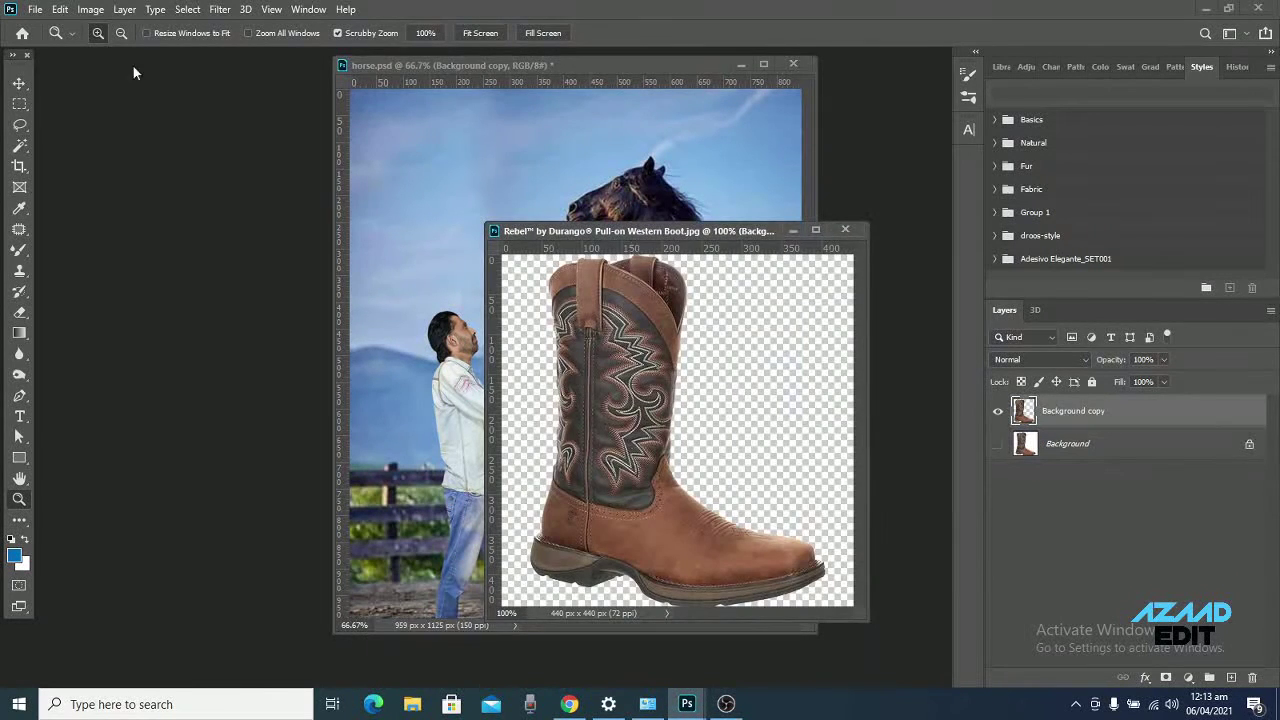
key(v)
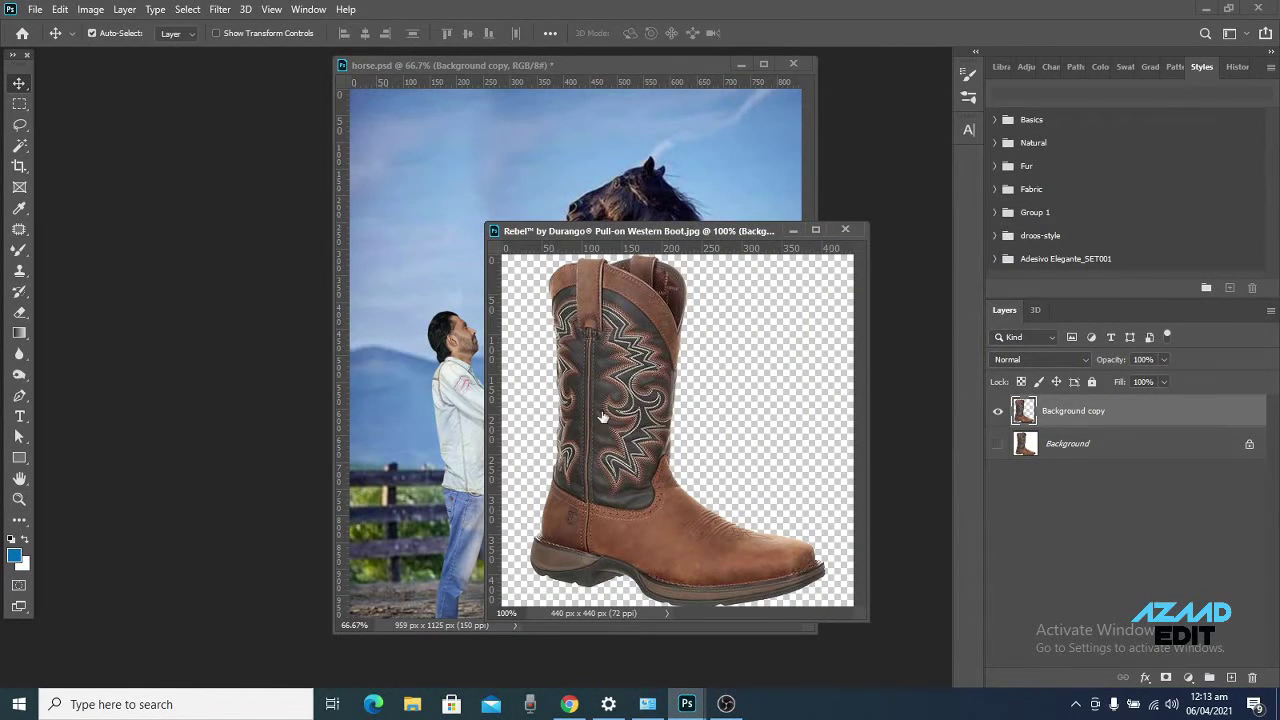
click(402, 390)
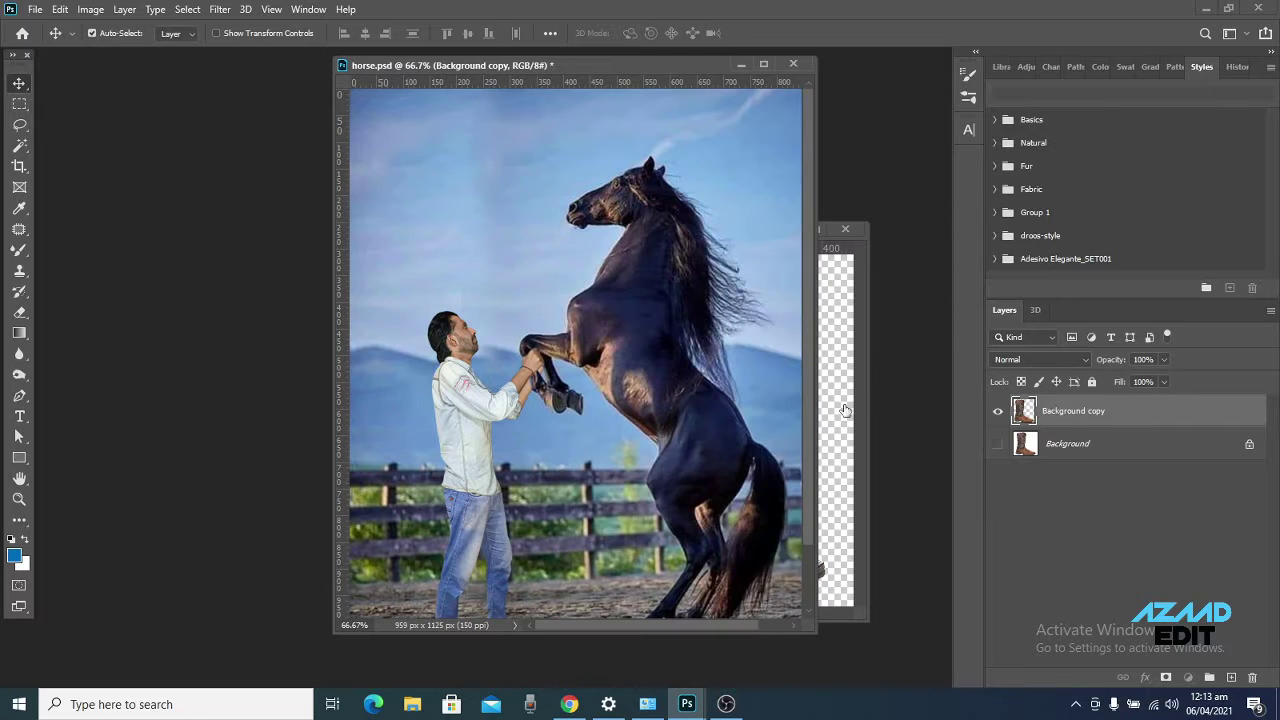
click(763, 66)
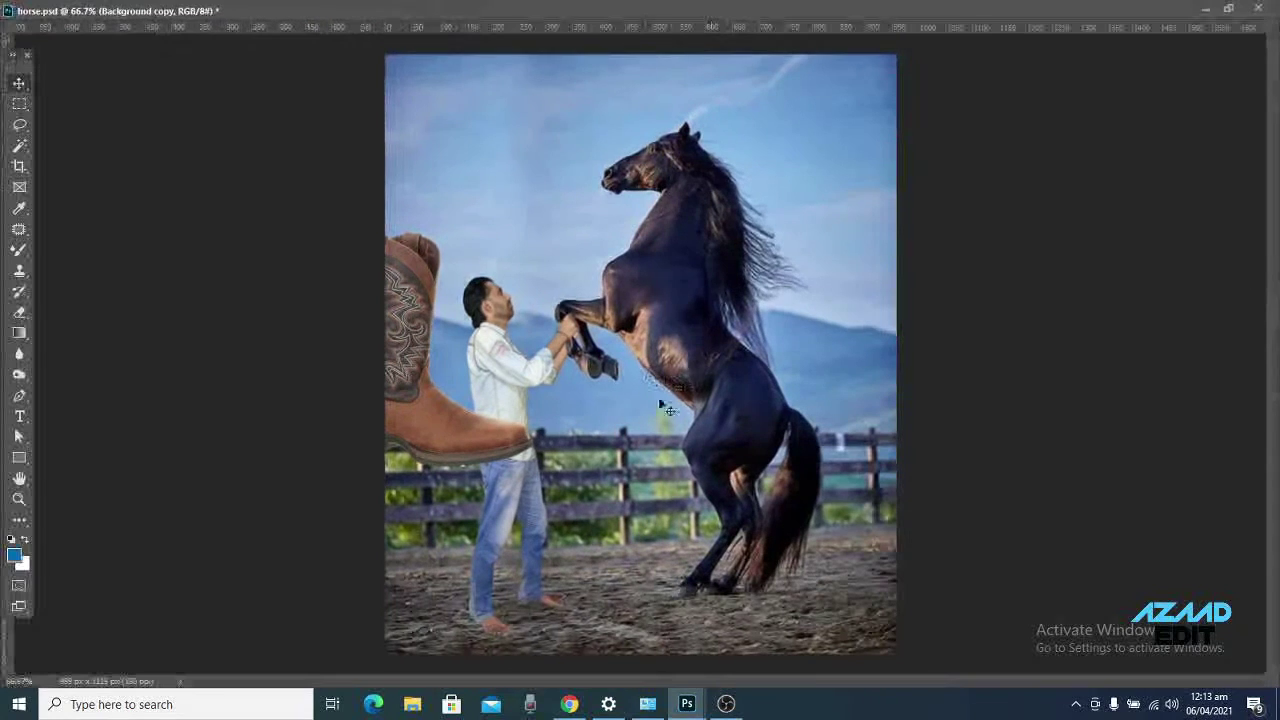
click(540, 558)
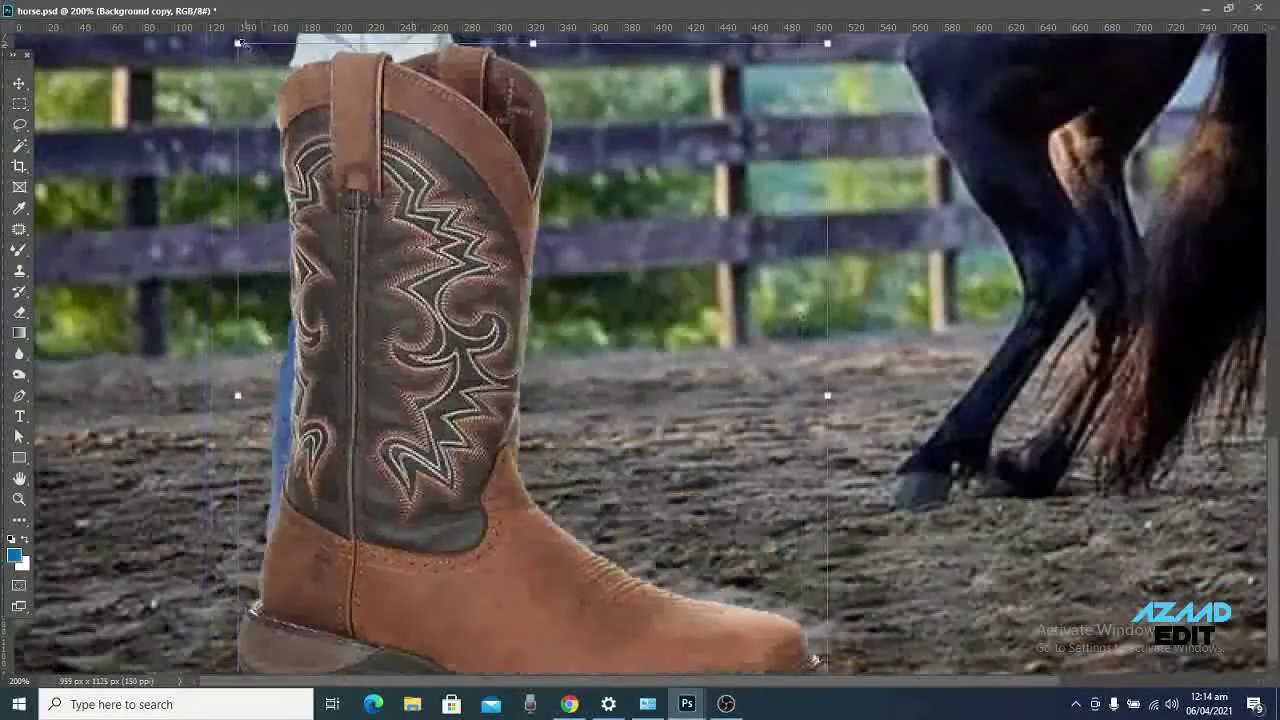
Shrink the boot onto the man's bare foot and distort its bottom corners to match
drag(240, 44, 389, 480)
drag(290, 465, 320, 470)
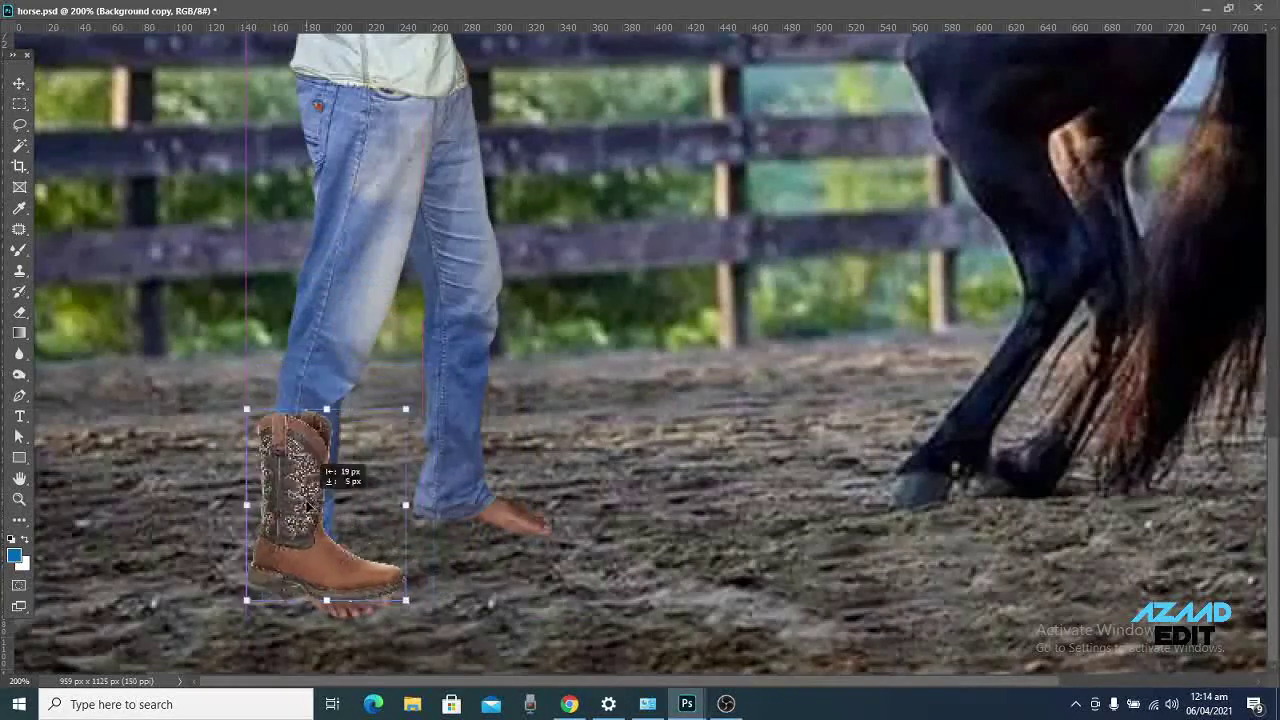
key(ctrl+plus)
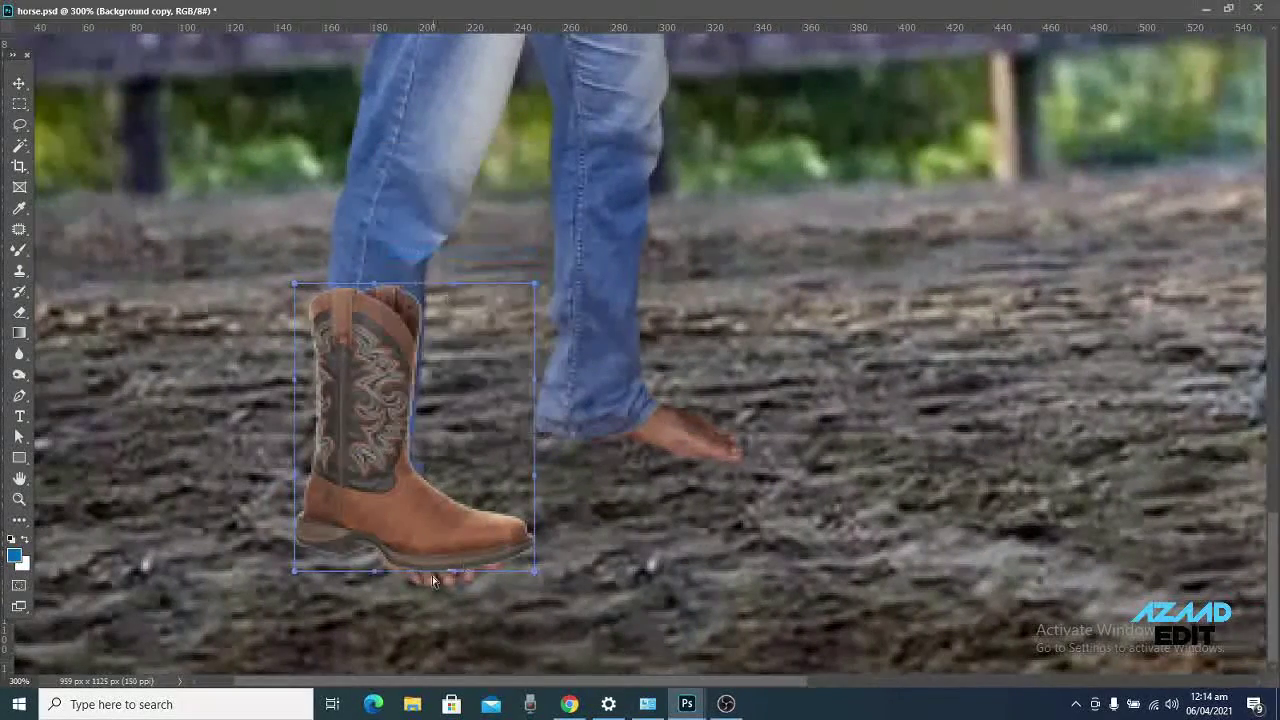
drag(295, 572, 316, 549)
drag(535, 572, 510, 604)
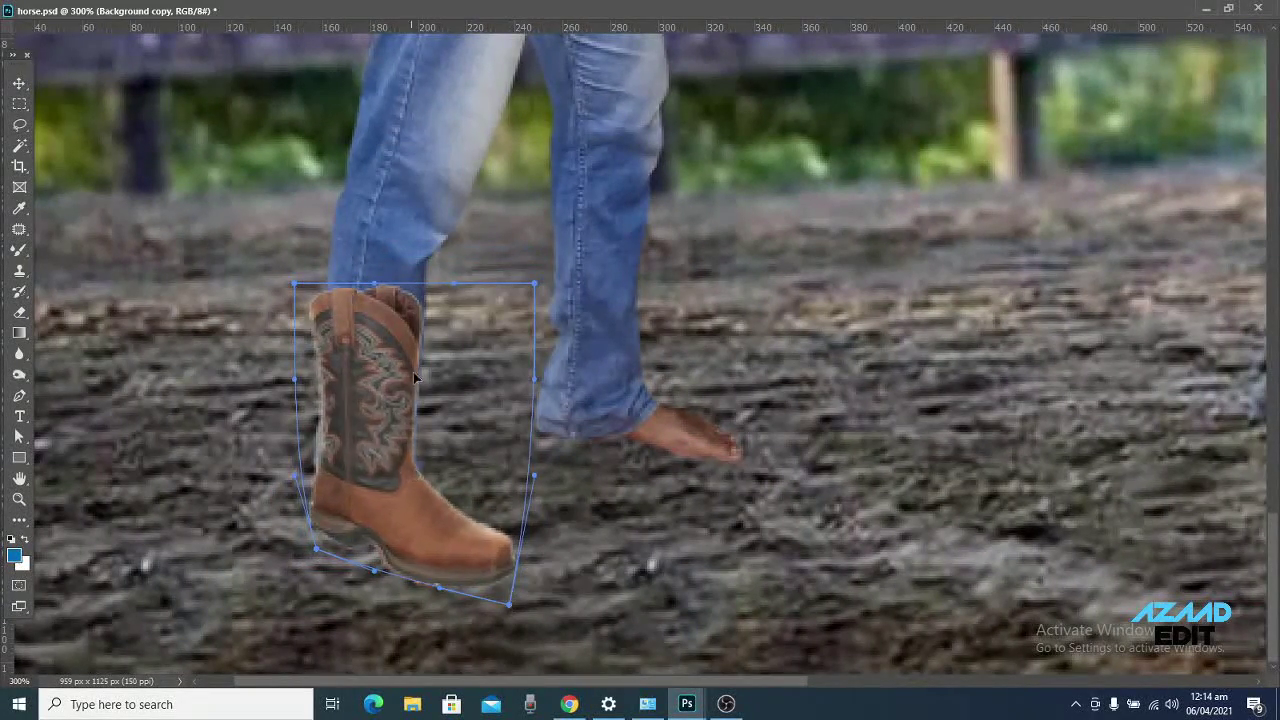
key(Return)
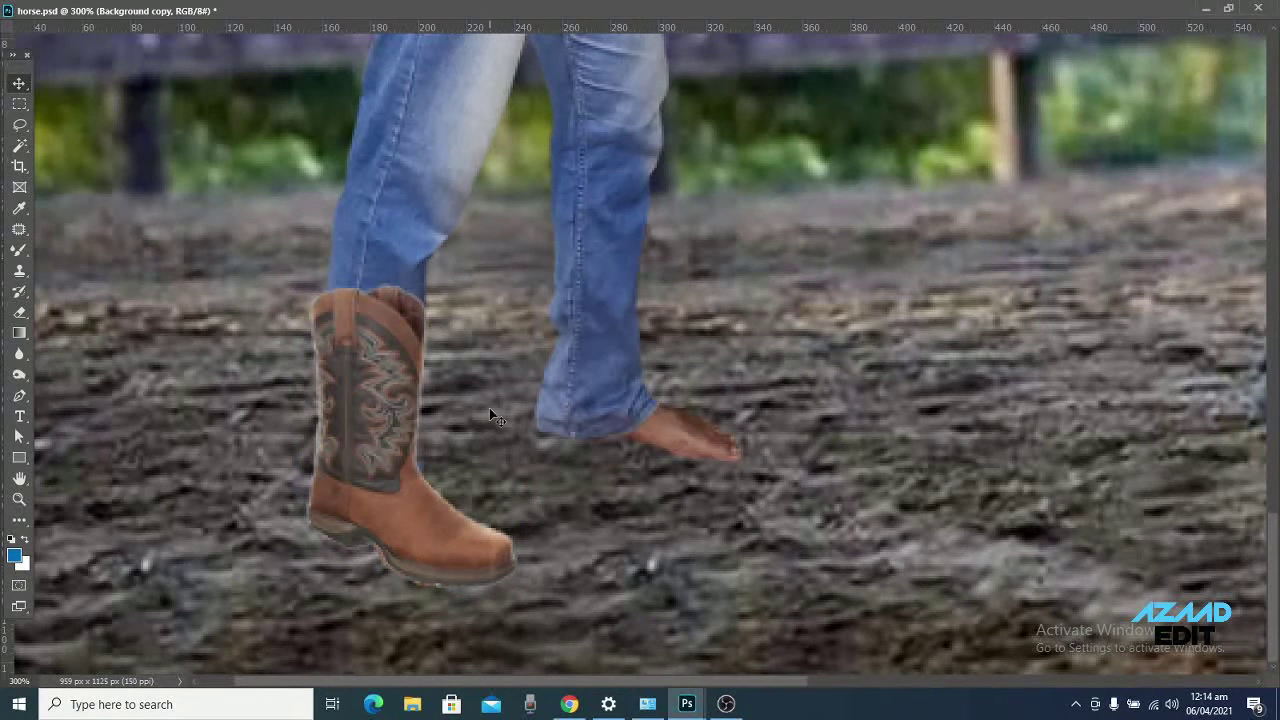
key(shift+l)
Place a second boot beside the man's other leg and zoom in on the boots
click(455, 342)
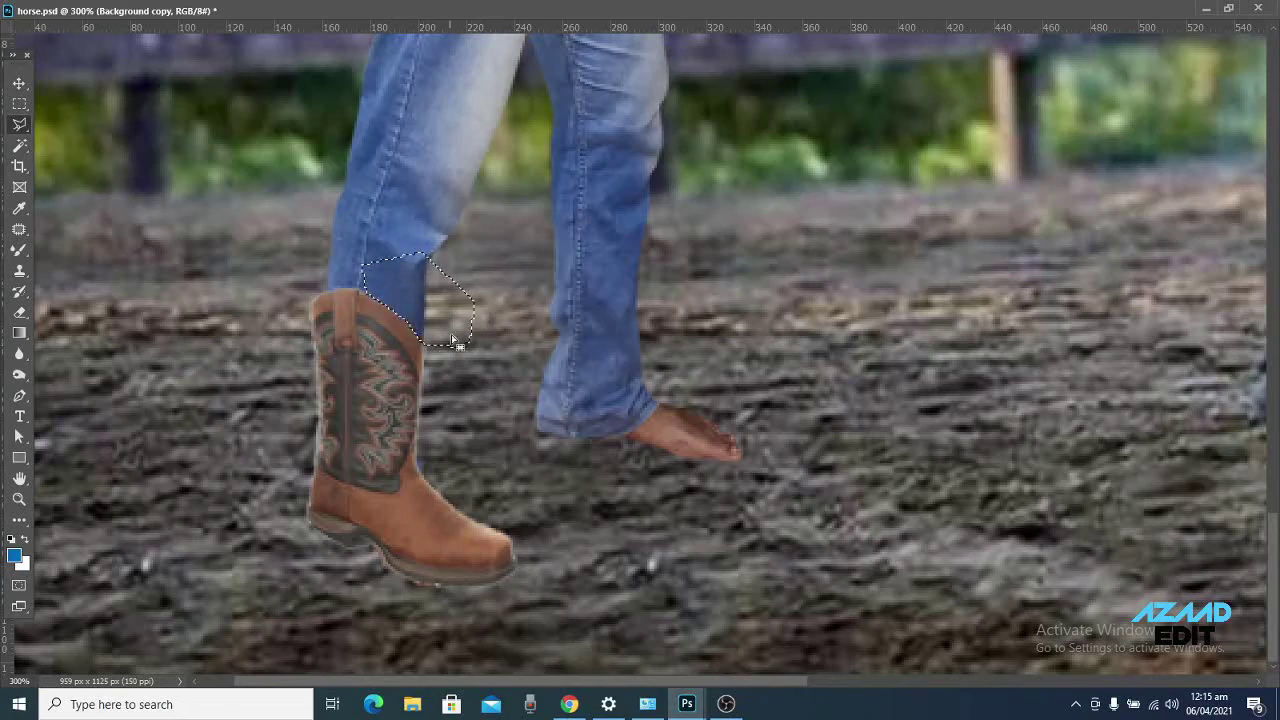
key(z)
alt+click(505, 520)
alt+click(538, 386)
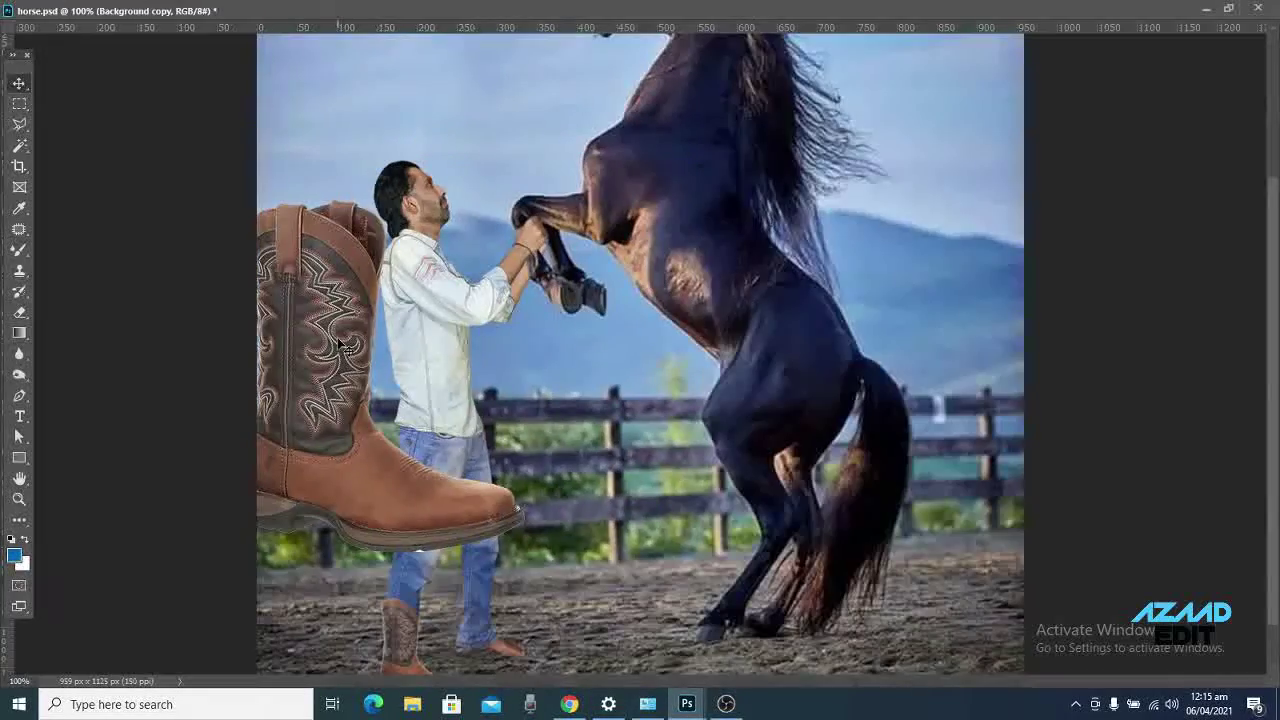
drag(528, 578, 489, 627)
key(z)
click(489, 627)
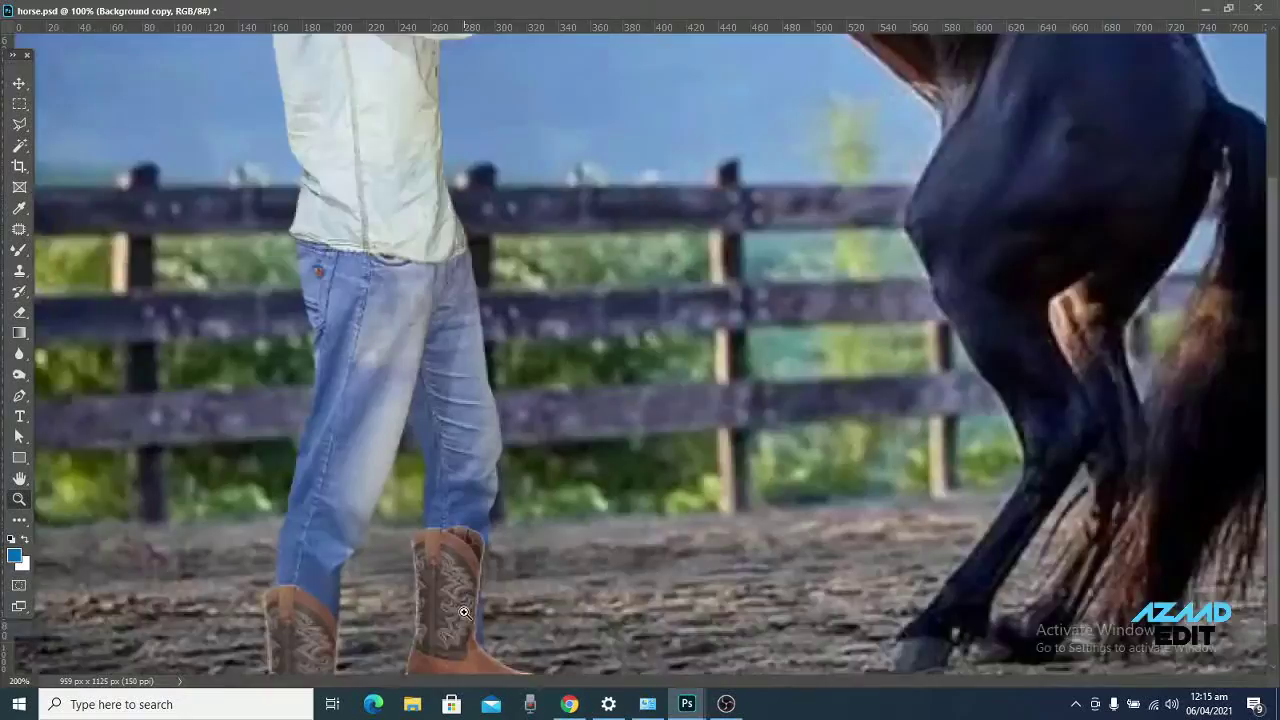
click(455, 331)
Move the right boot lower and distort its toe corner rightward to fit the leg
key(ctrl+t)
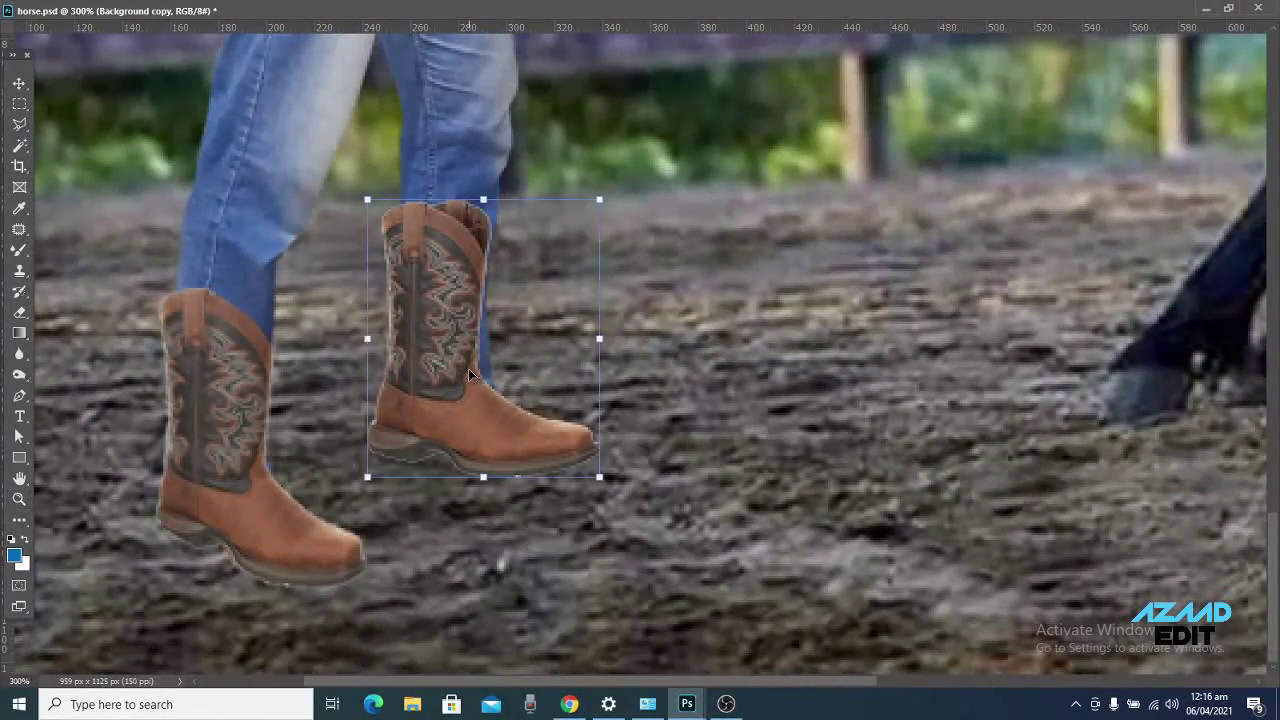
drag(476, 380, 491, 395)
right_click(524, 422)
click(560, 290)
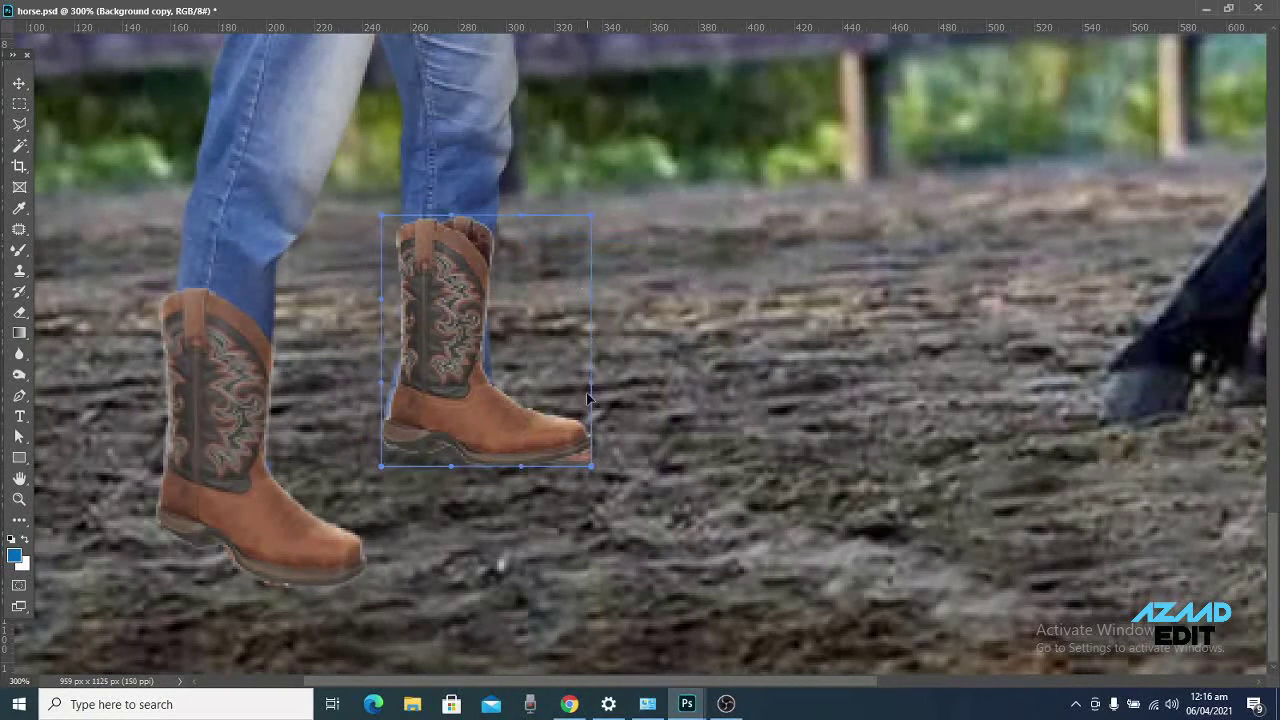
drag(591, 465, 609, 461)
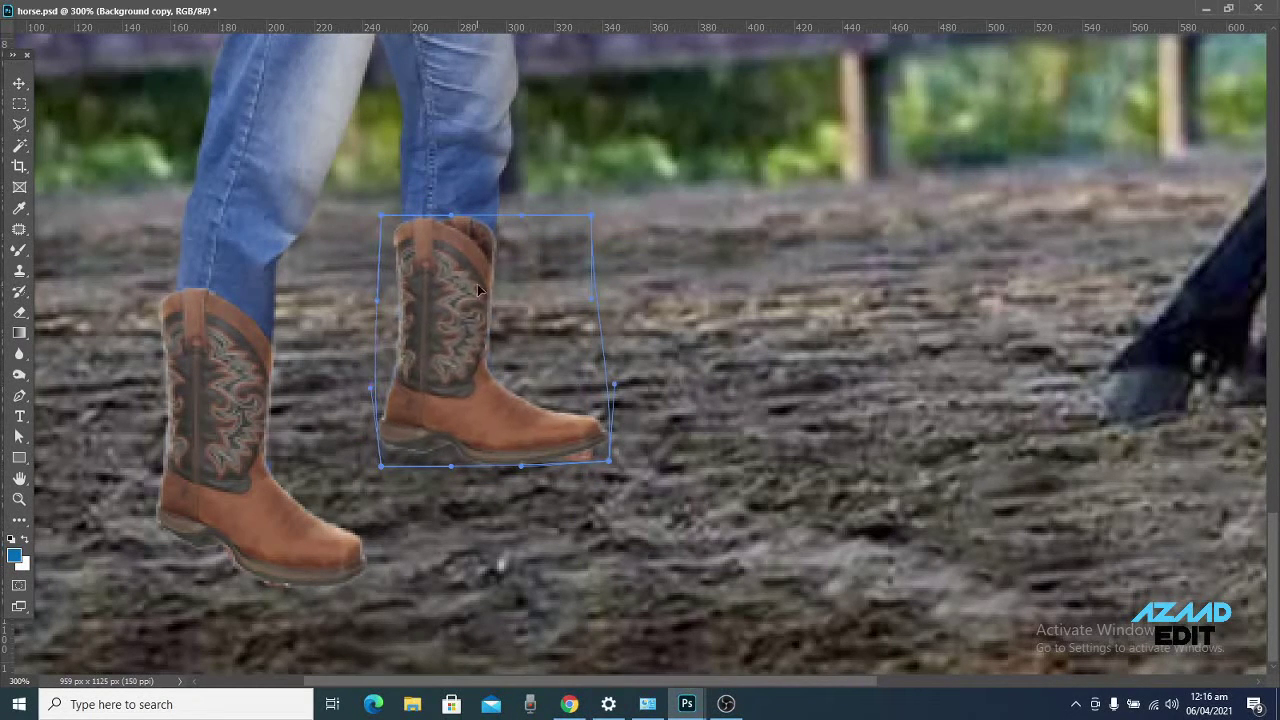
key(Return)
right_click(19, 124)
click(100, 140)
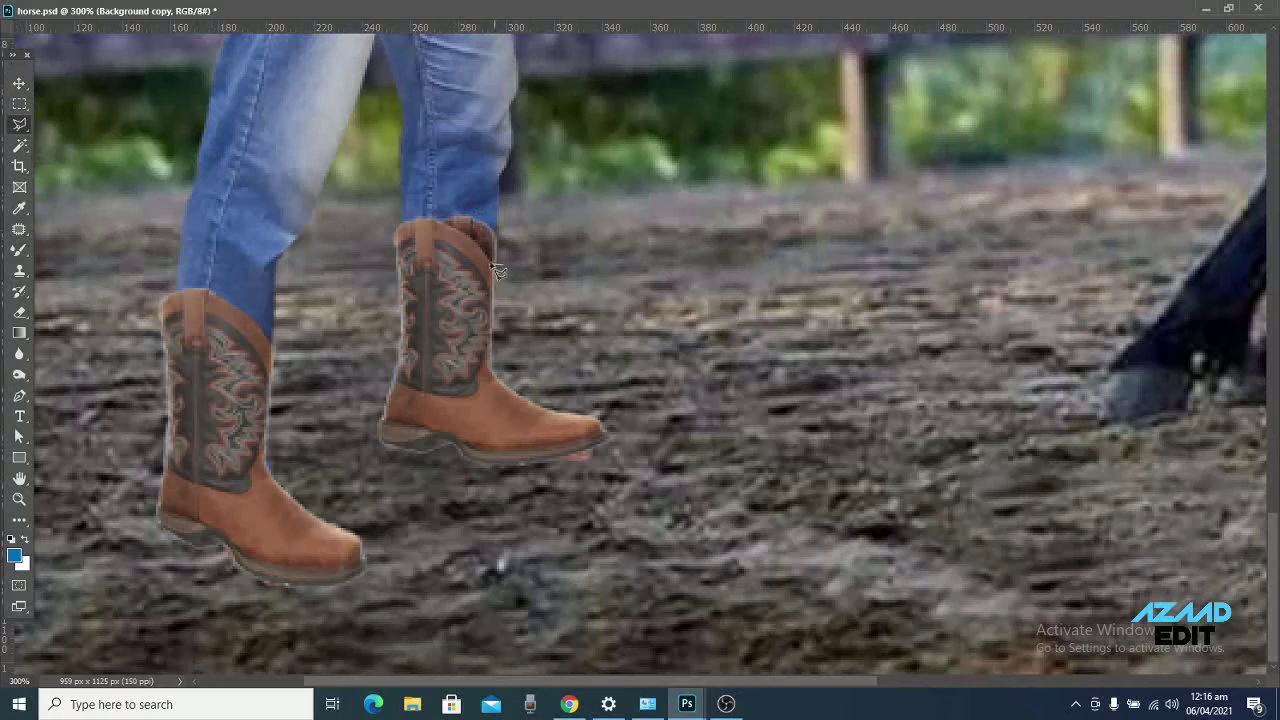
key(ctrl+d)
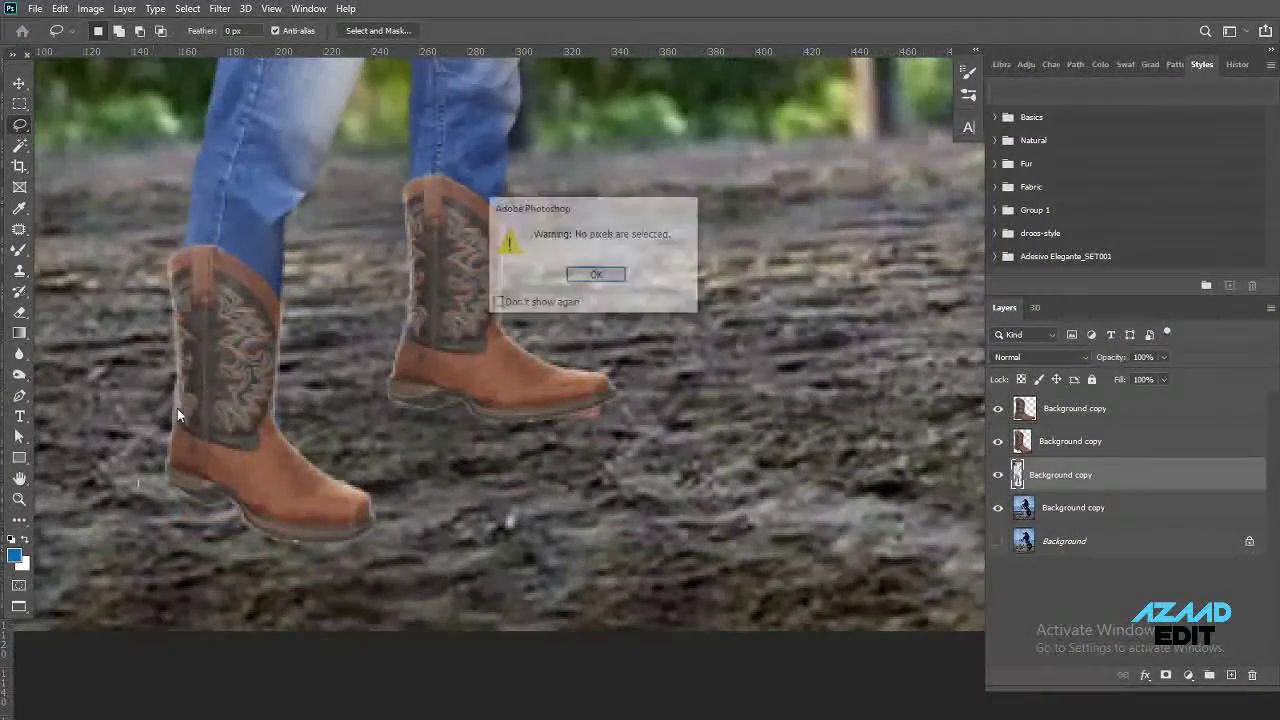
Outline the right boot and darken the tones on both boot layers with the Burn tool
mouse_move(370, 380)
mouse_down()
mouse_move(591, 258)
mouse_move(378, 385)
mouse_up()
click(1070, 441)
click(19, 374)
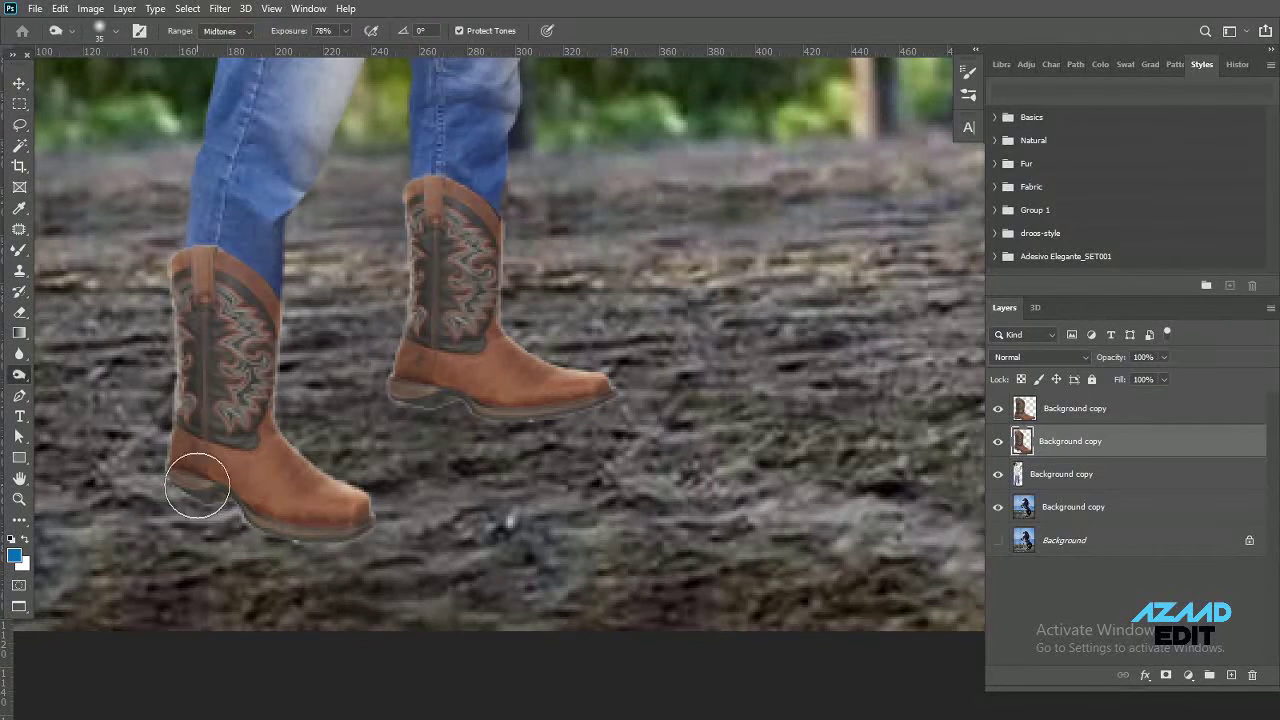
ctrl+click(403, 394)
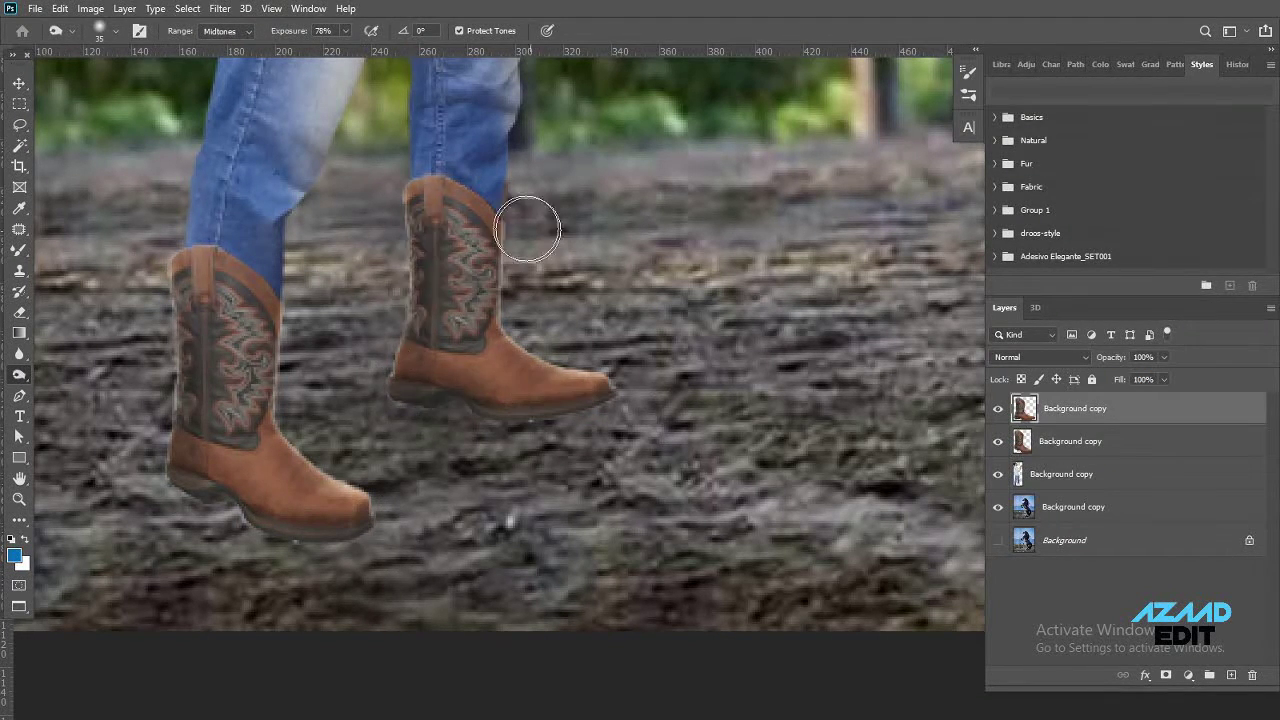
ctrl+click(300, 420)
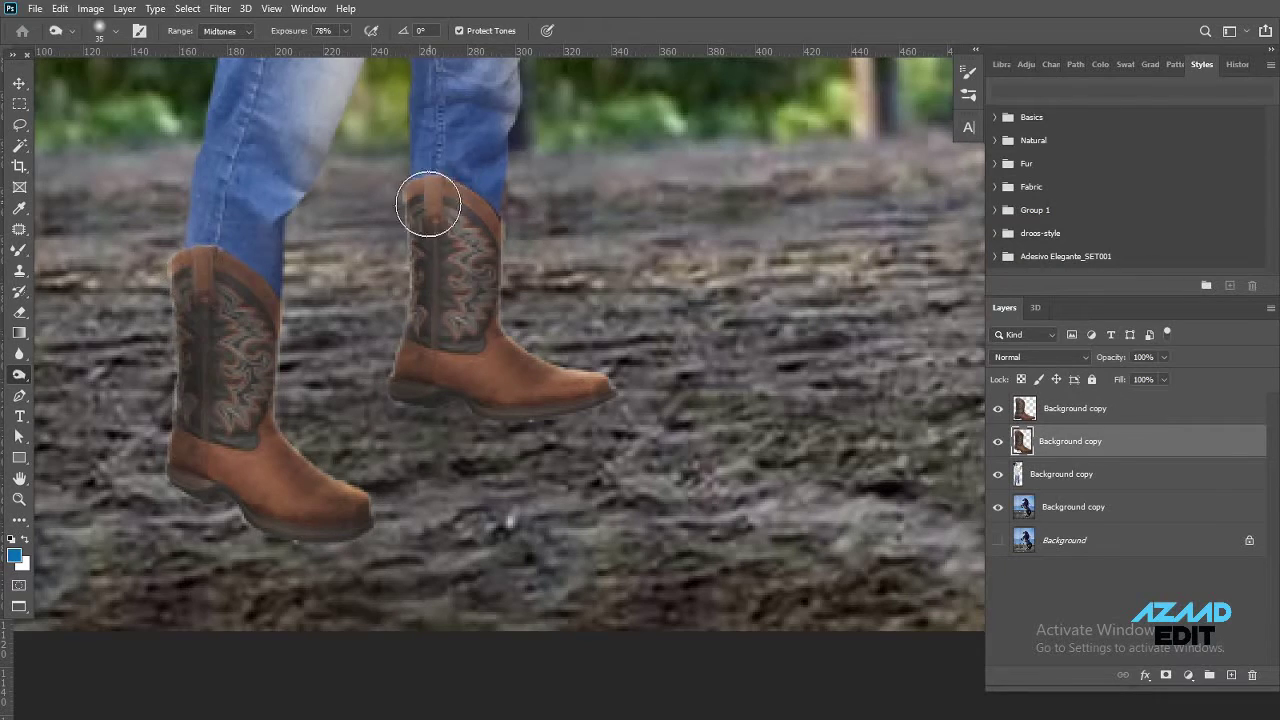
key(z)
drag(514, 355, 489, 454)
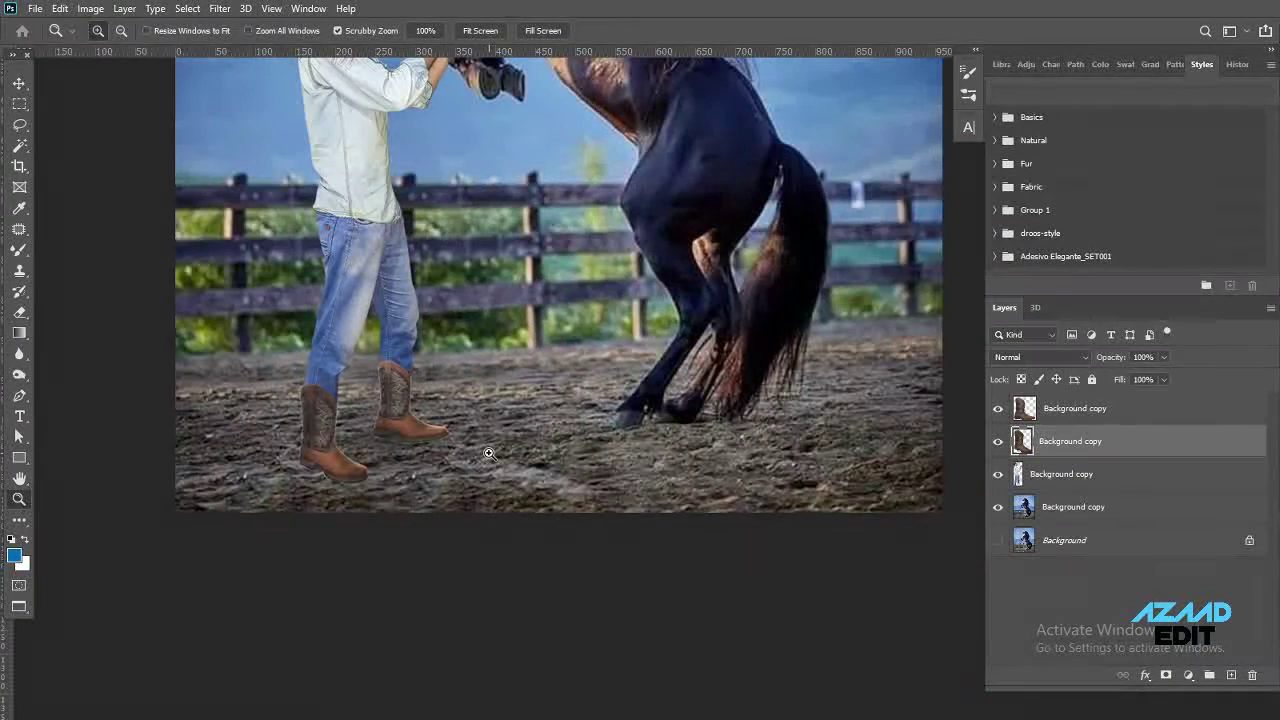
Apply Levels to the boots, then merge the two boot layers into one
key(ctrl+l)
key(Return)
click(1079, 414)
key(ctrl+e)
Shift the merged boots' Levels midtone slider to adjust their brightness
key(ctrl+l)
drag(1024, 293, 1026, 296)
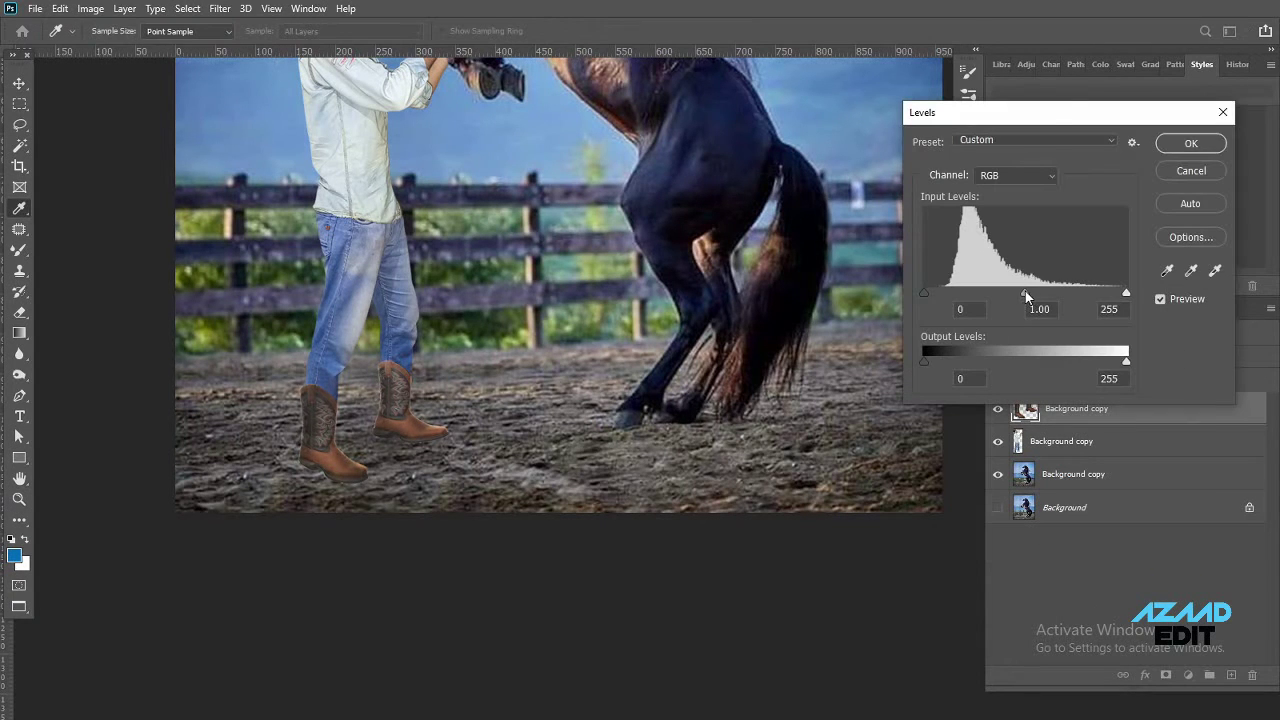
key(Return)
key(z)
drag(480, 318, 436, 260)
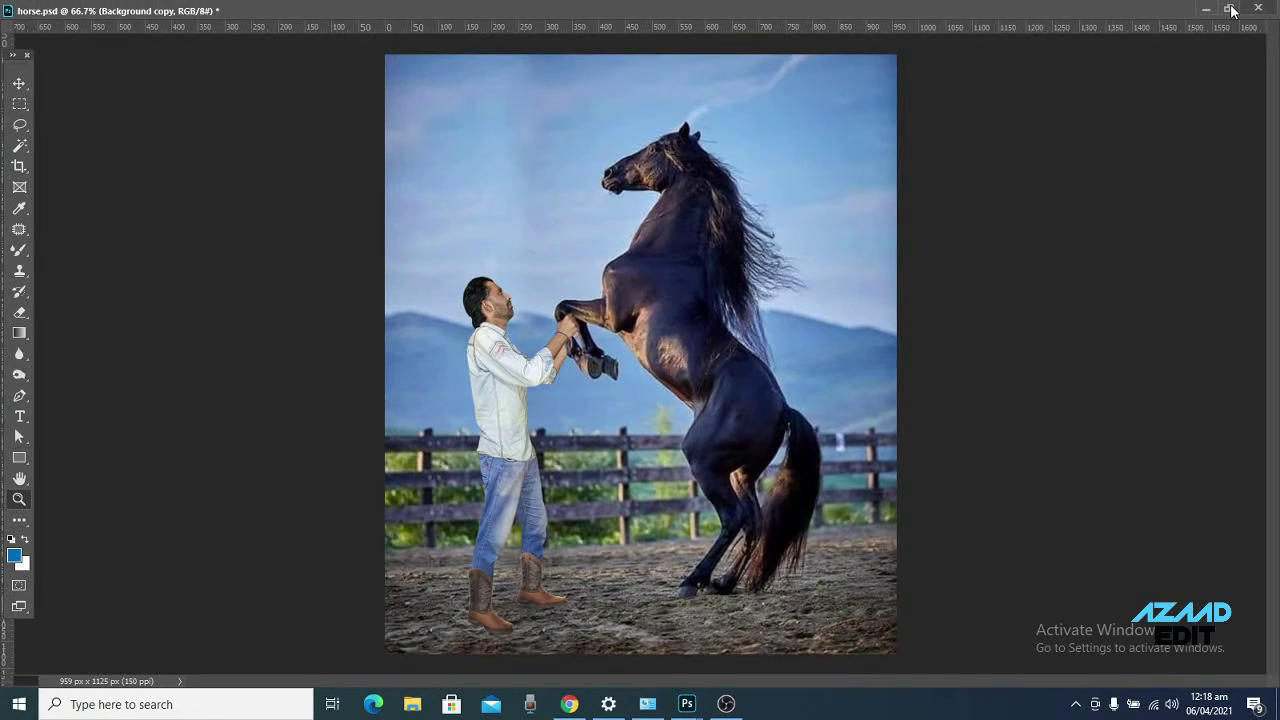
Drag the hat layer from the KnudsenHats image into horse.psd, above the man's head
click(1230, 9)
click(845, 397)
mouse_move(686, 704)
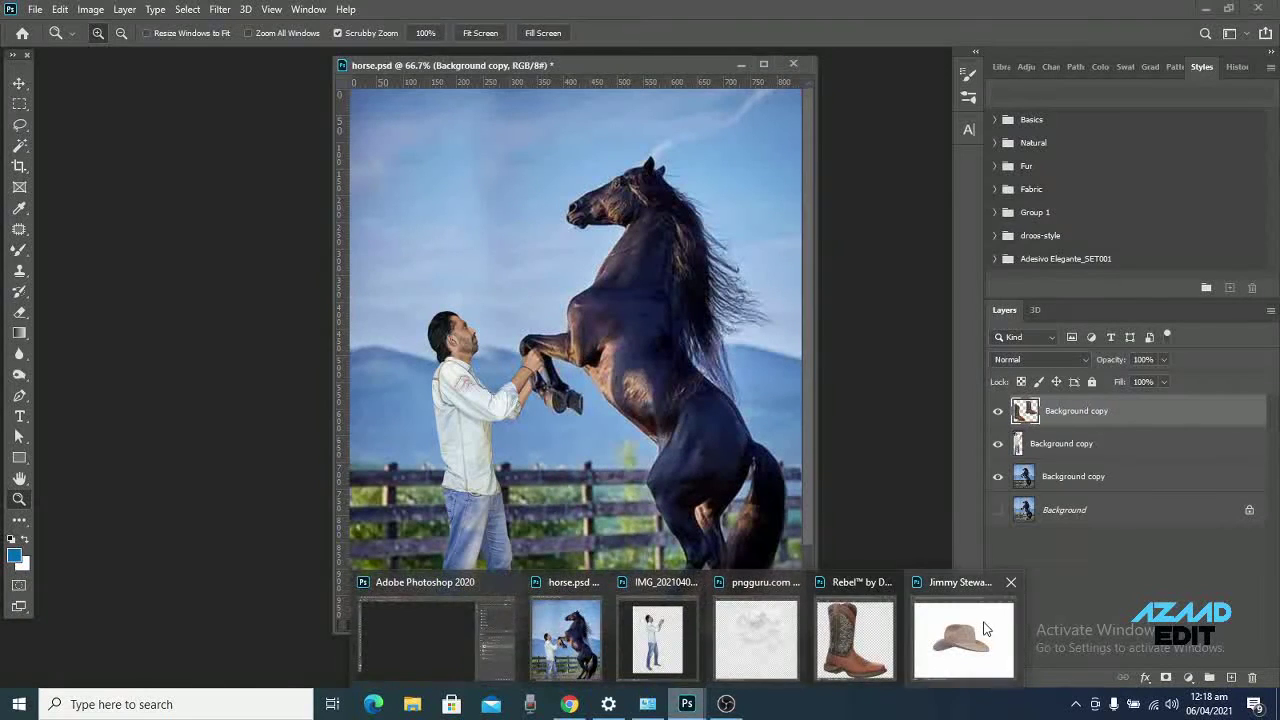
click(962, 632)
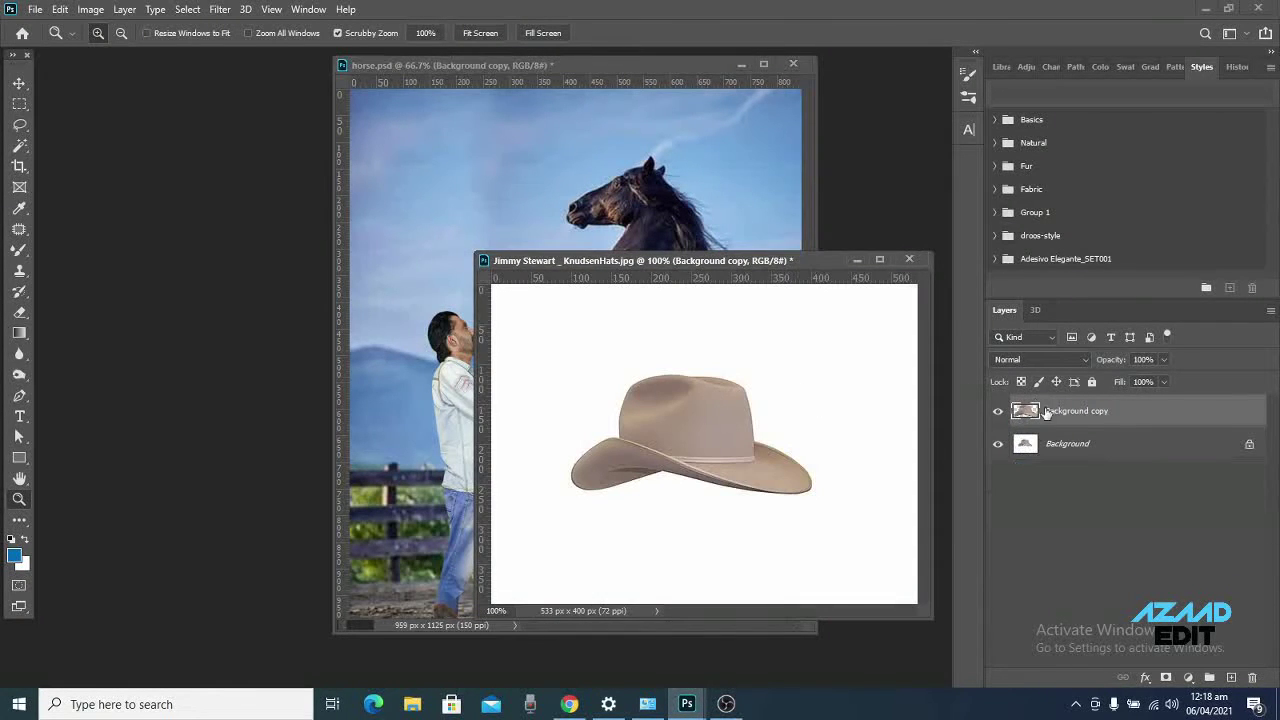
drag(974, 416, 405, 269)
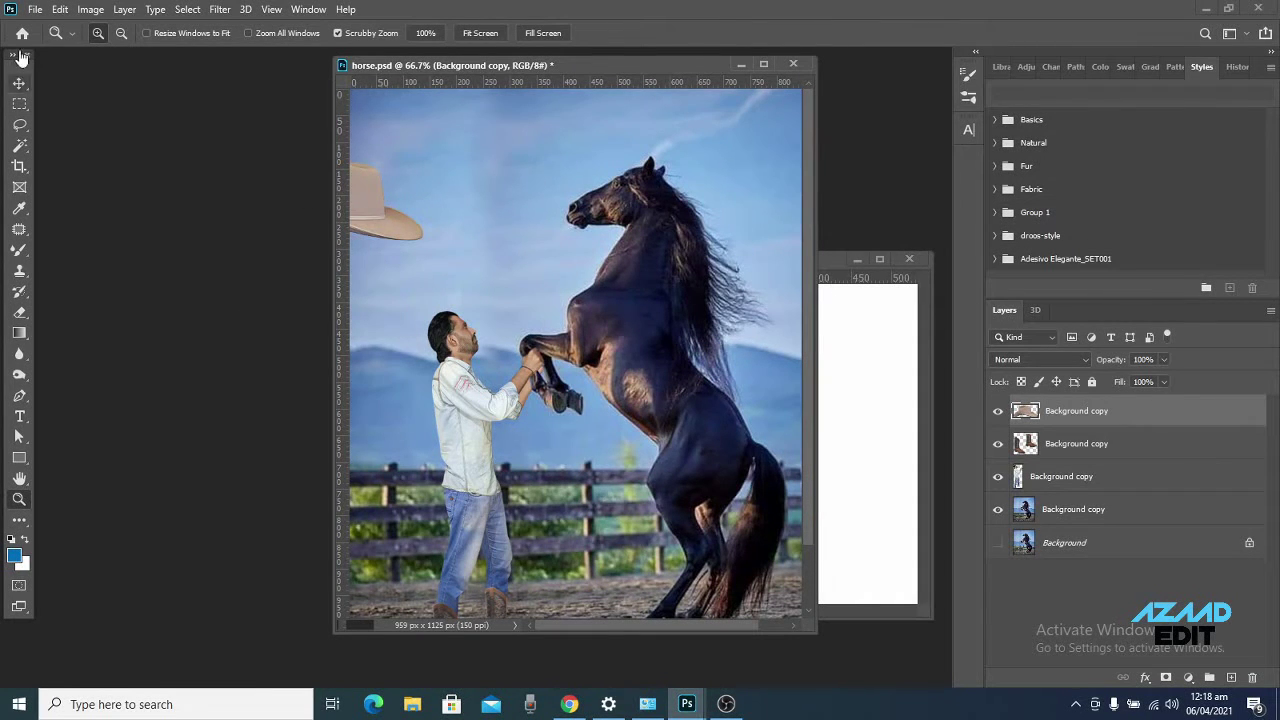
drag(385, 215, 530, 258)
click(418, 313)
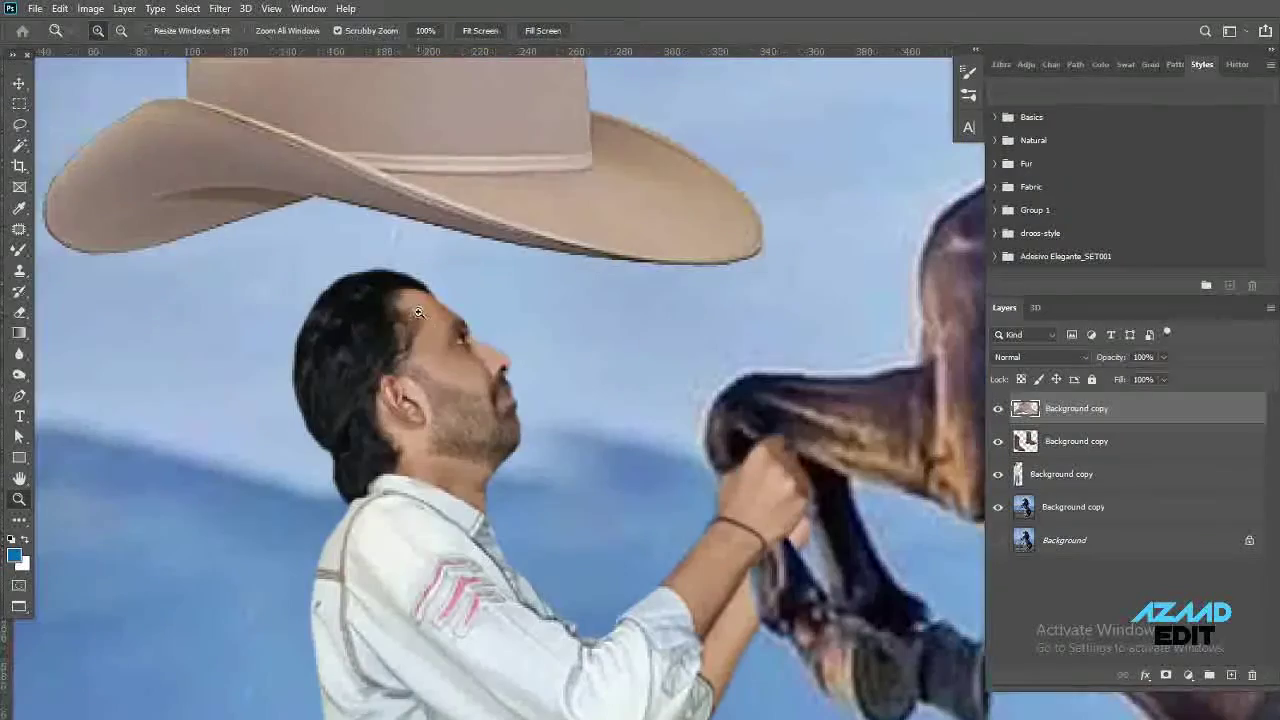
Move the hat onto the head, scale it to about 47% and rotate it about -30°
key(ctrl+t)
drag(420, 180, 571, 380)
drag(177, 126, 217, 200)
mouse_move(860, 140)
mouse_down()
mouse_move(829, 100)
mouse_move(527, 299)
mouse_move(437, 220)
mouse_move(551, 223)
mouse_up()
drag(180, 262, 130, 280)
drag(335, 295, 352, 318)
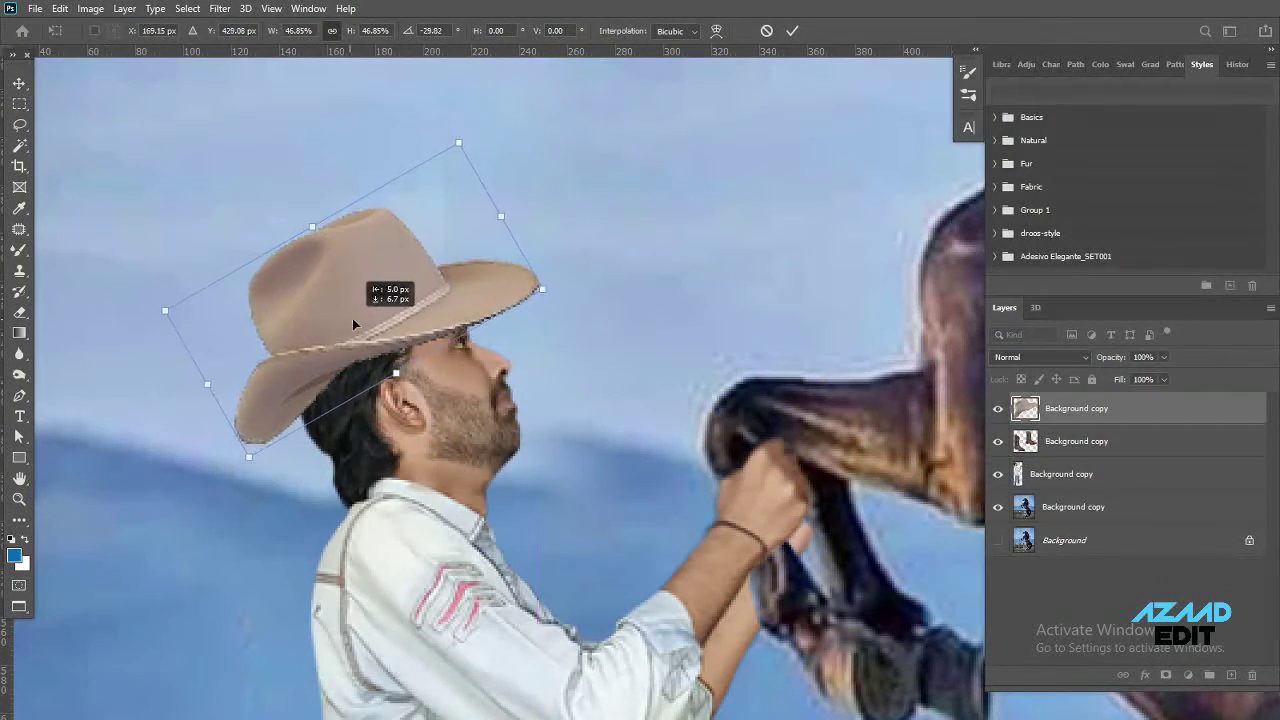
Warp the hat's crown and brim so it fits snugly over the man's hair
right_click(432, 283)
click(470, 391)
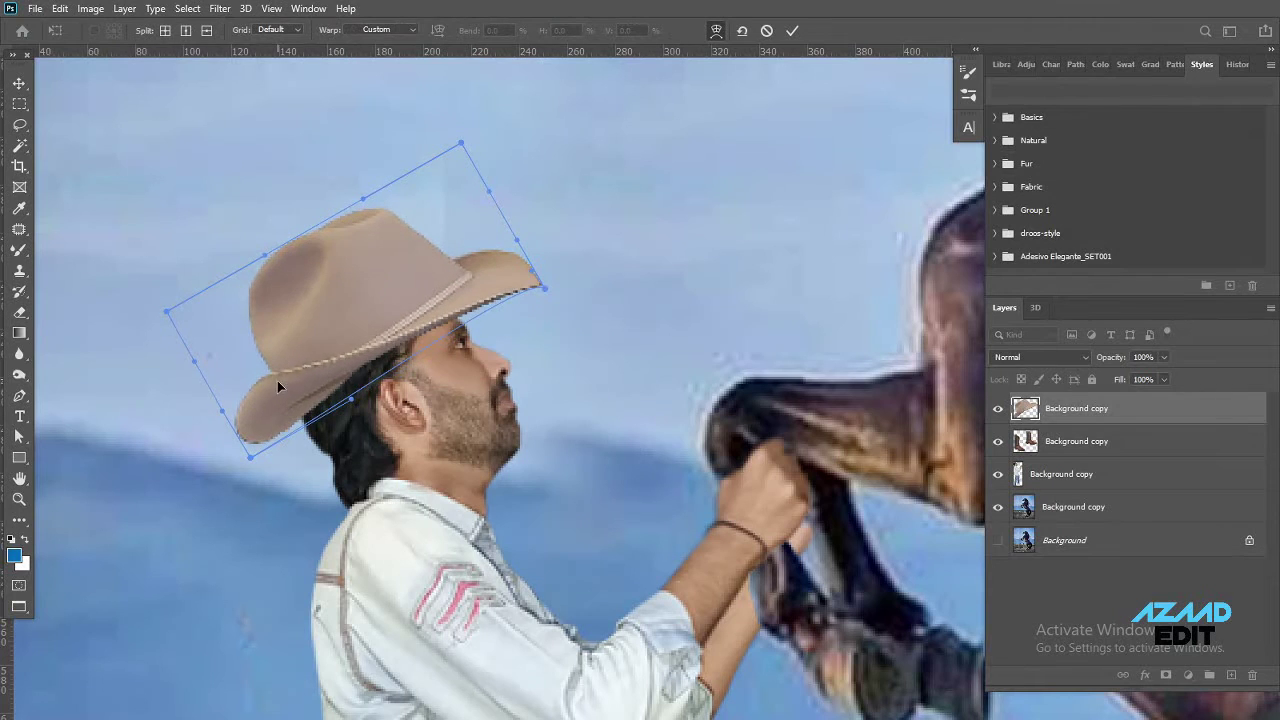
drag(277, 380, 360, 334)
drag(364, 200, 370, 240)
drag(167, 311, 195, 363)
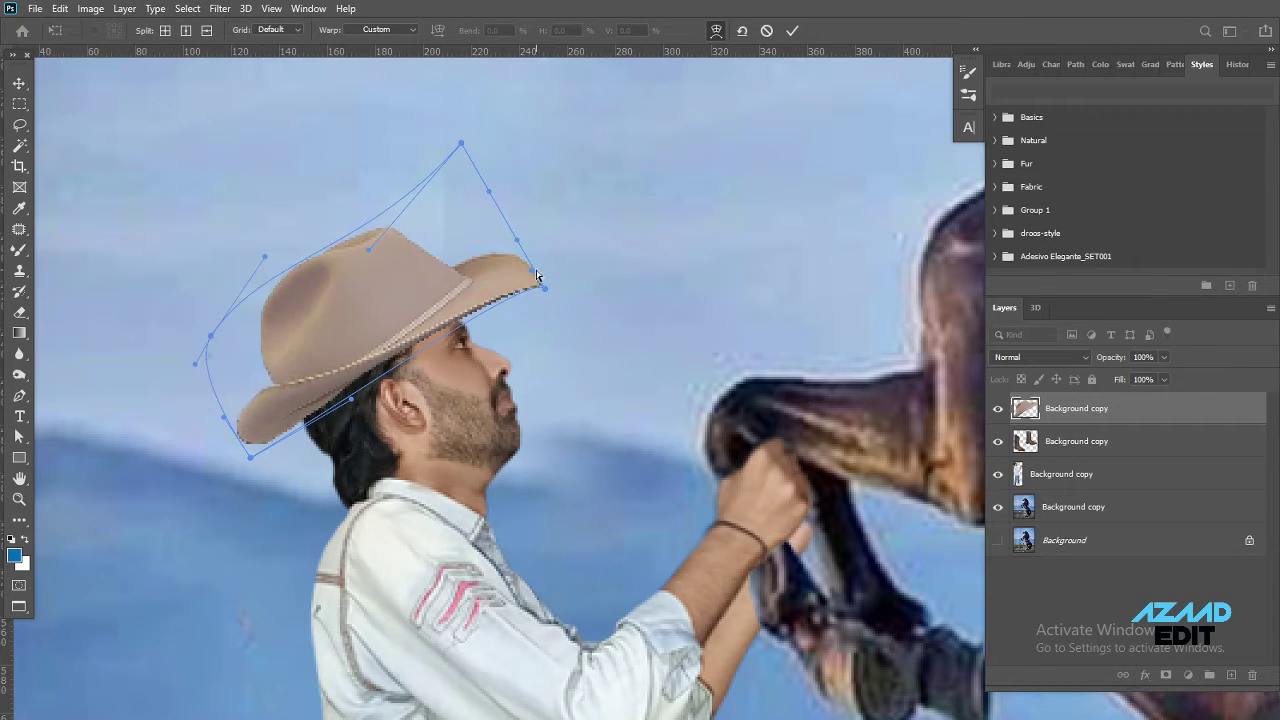
drag(506, 245, 438, 293)
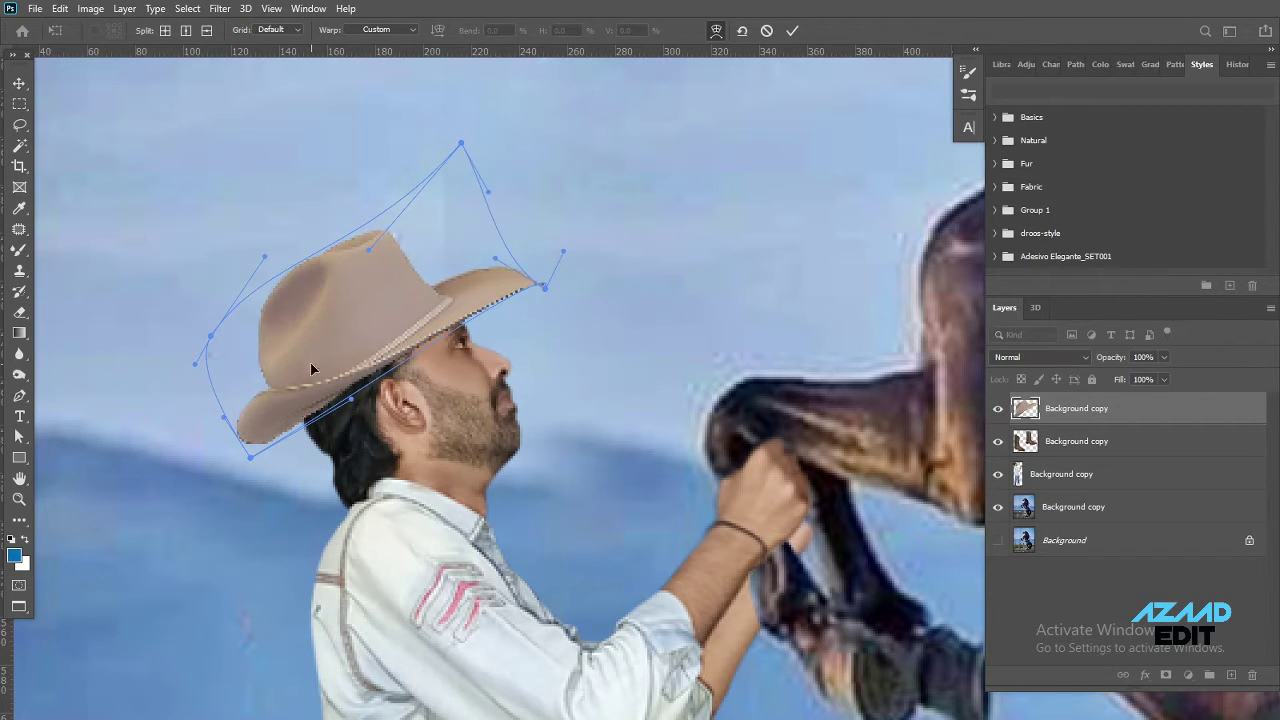
drag(310, 362, 299, 395)
drag(250, 456, 233, 484)
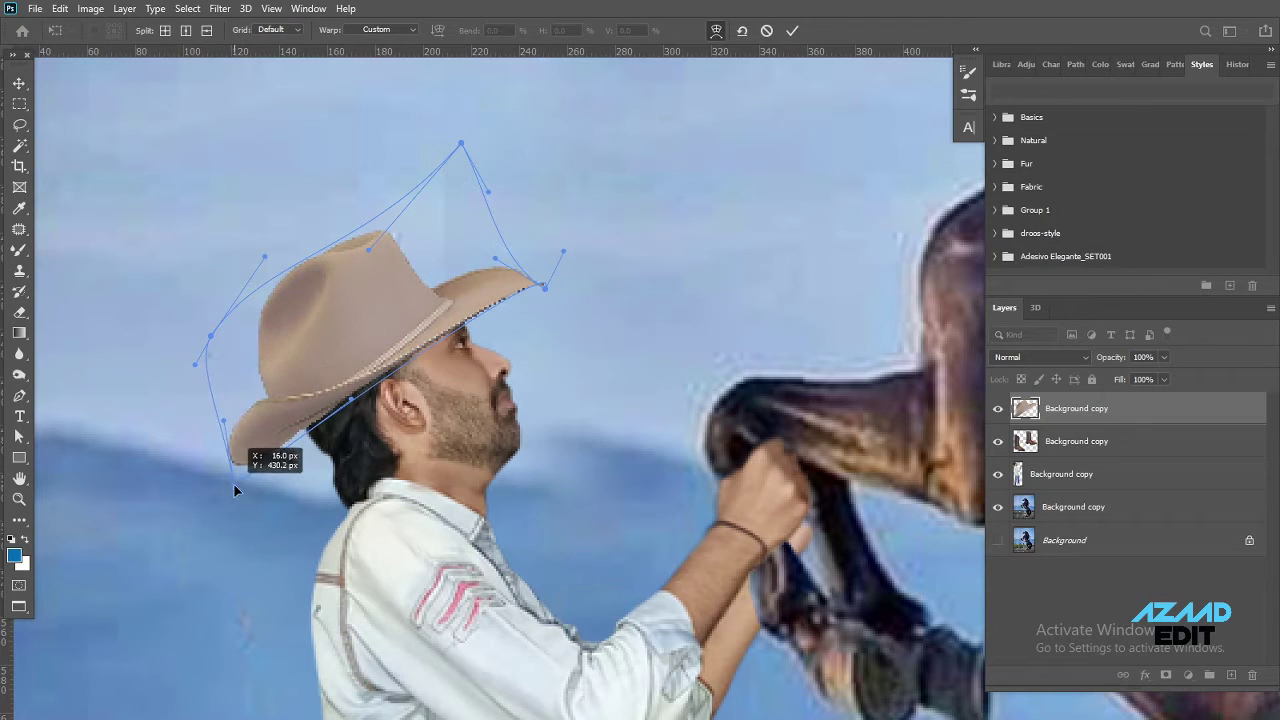
key(Return)
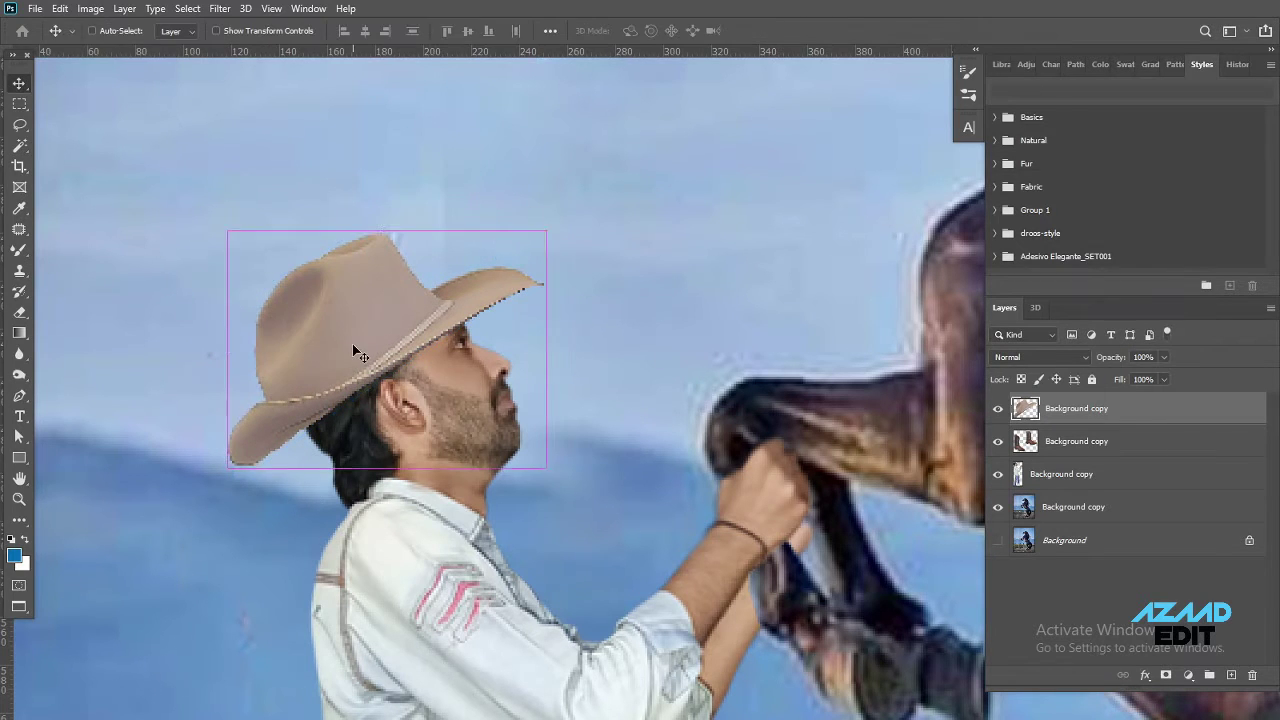
Rotate the hat slightly counter-clockwise, then bring up Levels for it
key(ctrl+t)
drag(215, 215, 183, 240)
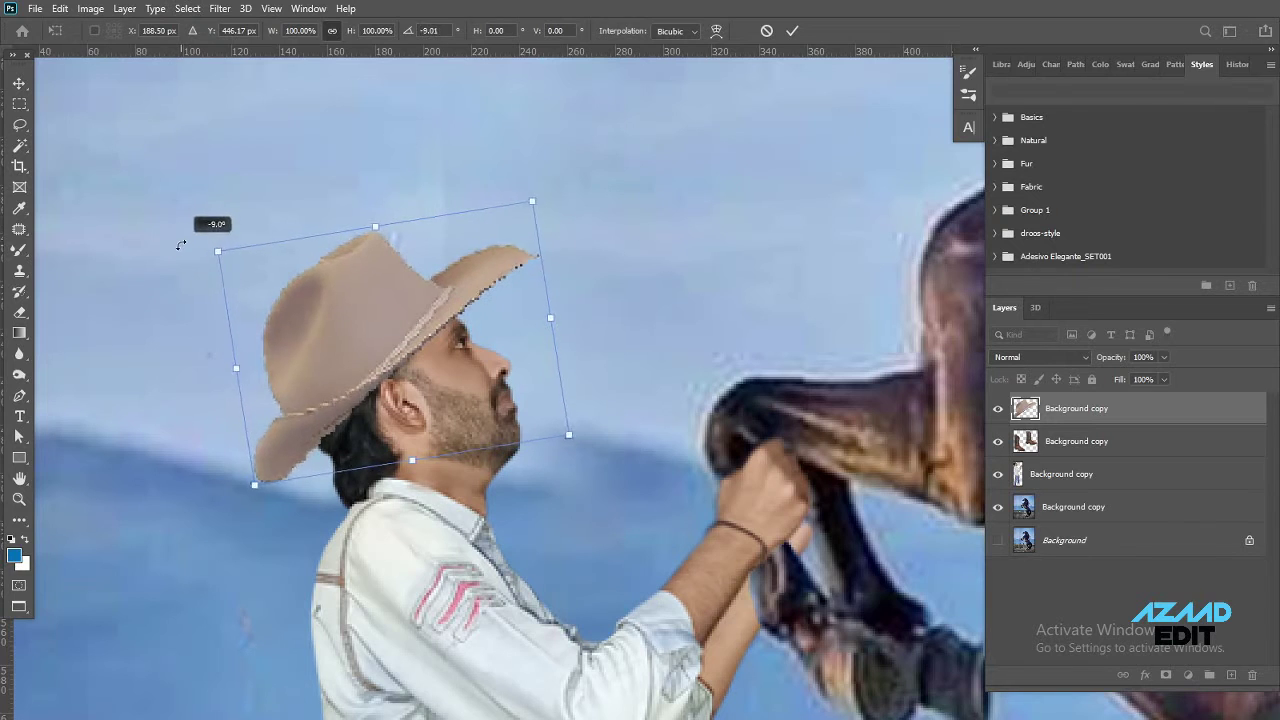
key(Return)
key(ctrl+l)
Darken the hat's midtones to 0.78 in Levels and view the whole image
drag(1025, 293, 1042, 294)
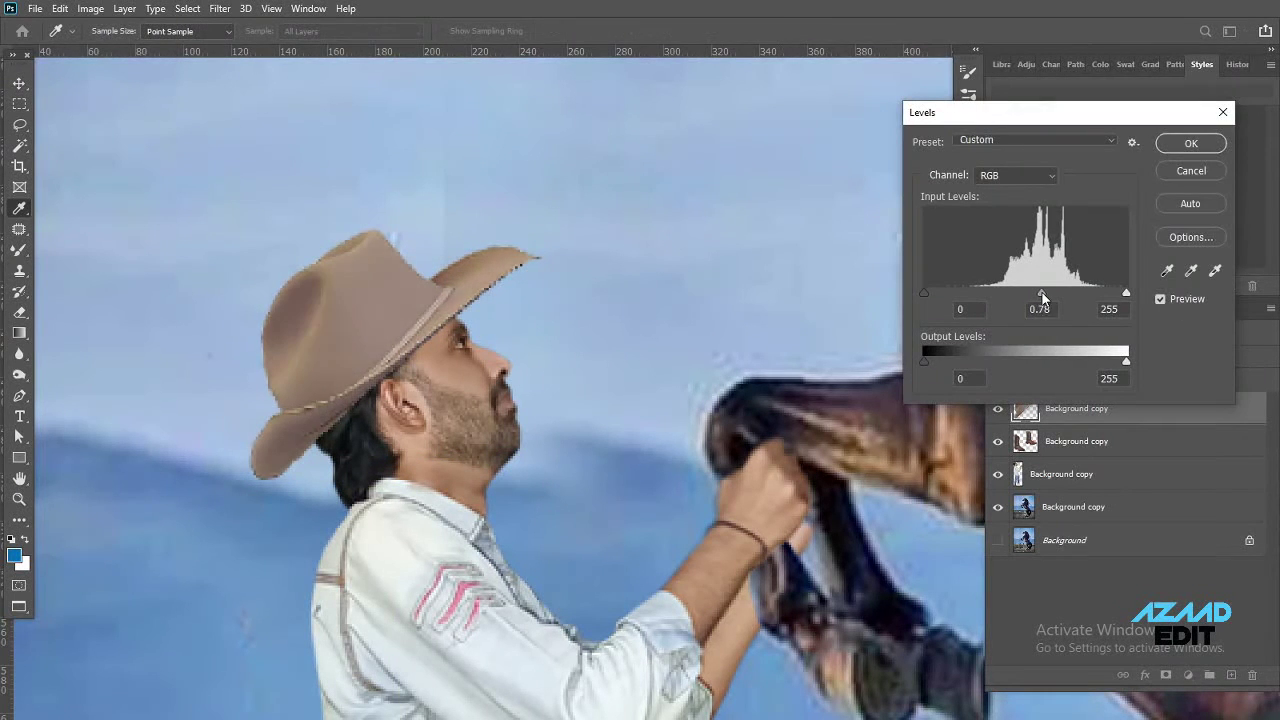
click(1191, 144)
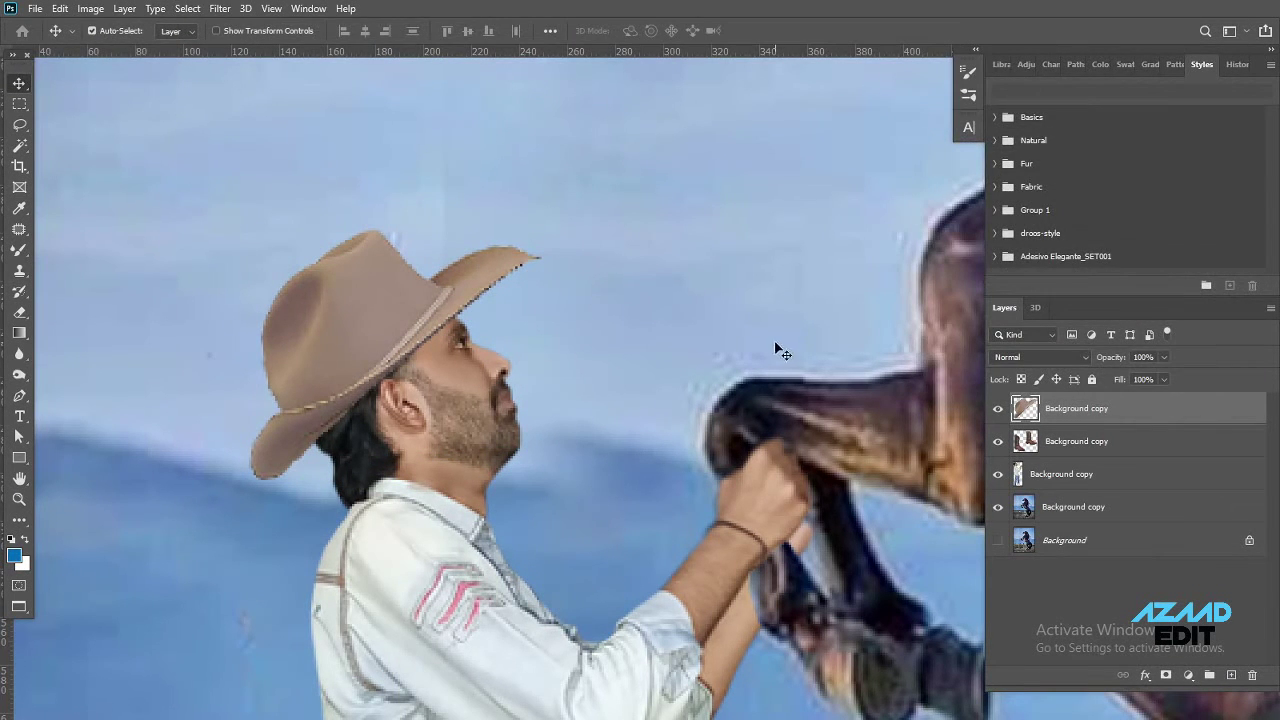
key(z)
key(ctrl+minus)
key(ctrl+minus)
key(ctrl+minus)
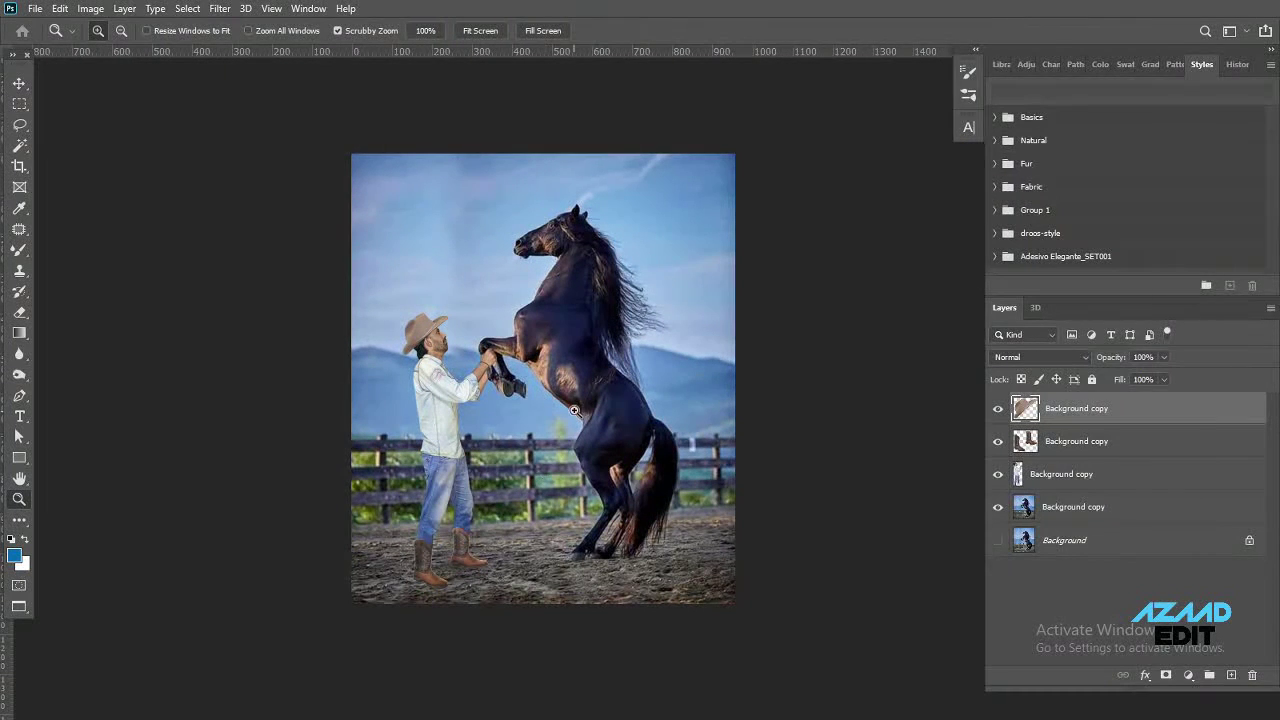
Stamp all visible layers into a new merged Layer 1, leaving the crop unchanged
key(ctrl+shift+alt+e)
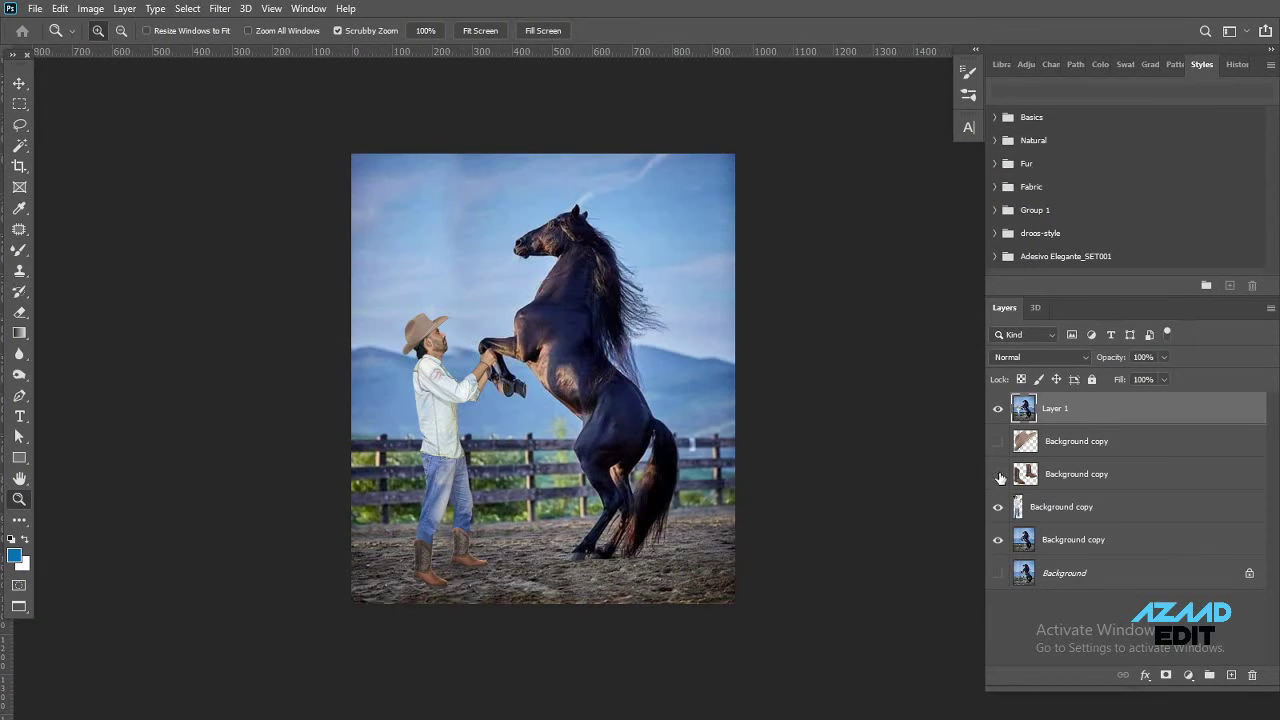
click(19, 167)
key(Return)
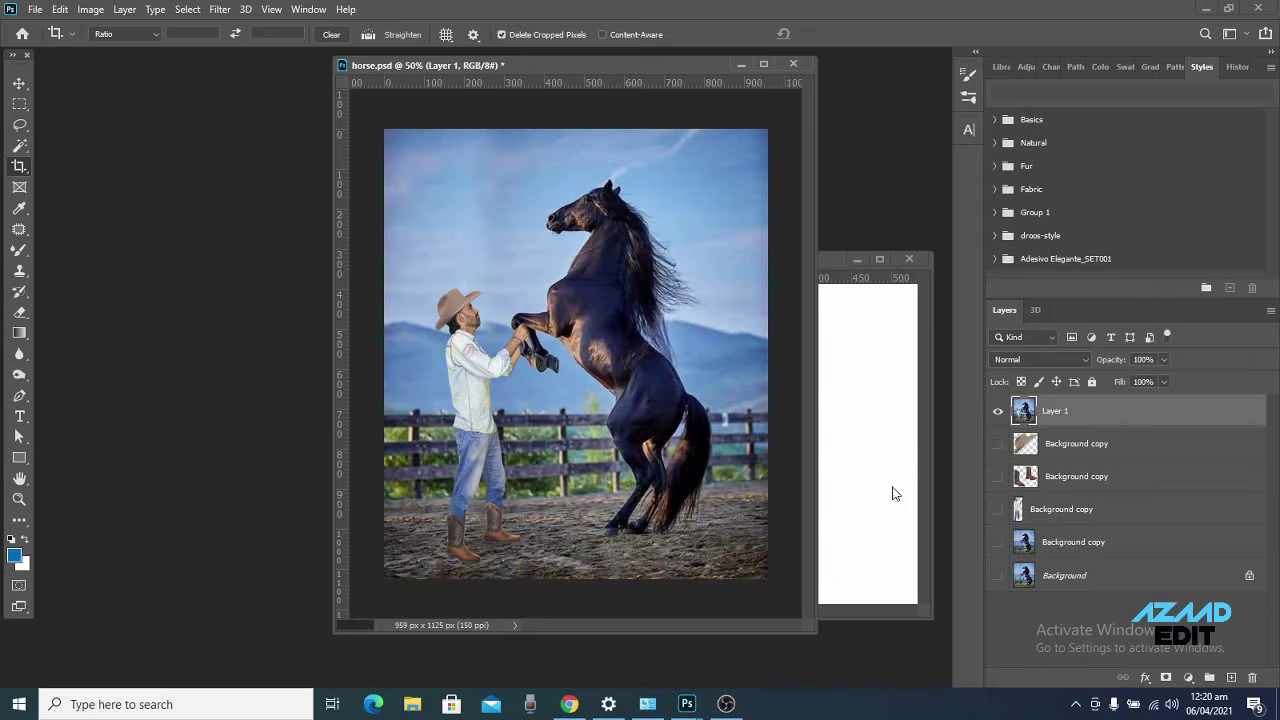
Paste the haze from pngguru.com (3).png into horse.psd as Layer 2 and maximize the window
click(897, 424)
click(859, 257)
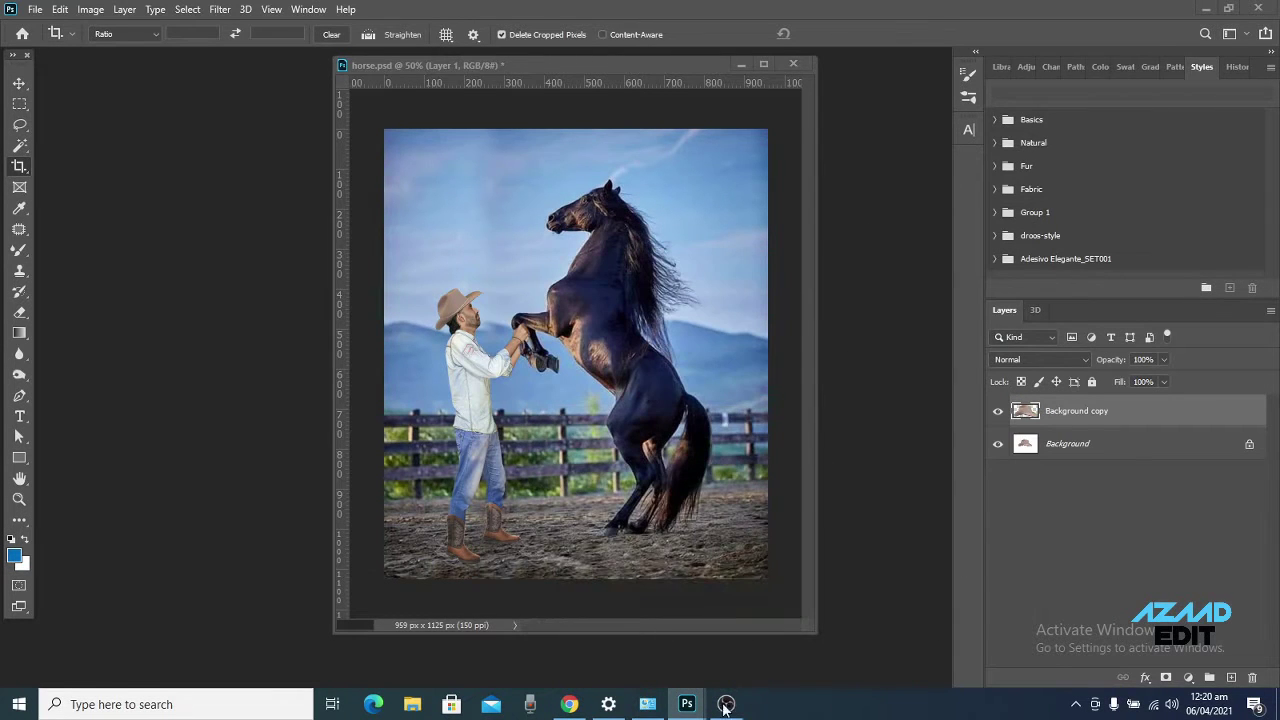
key(ctrl+Tab)
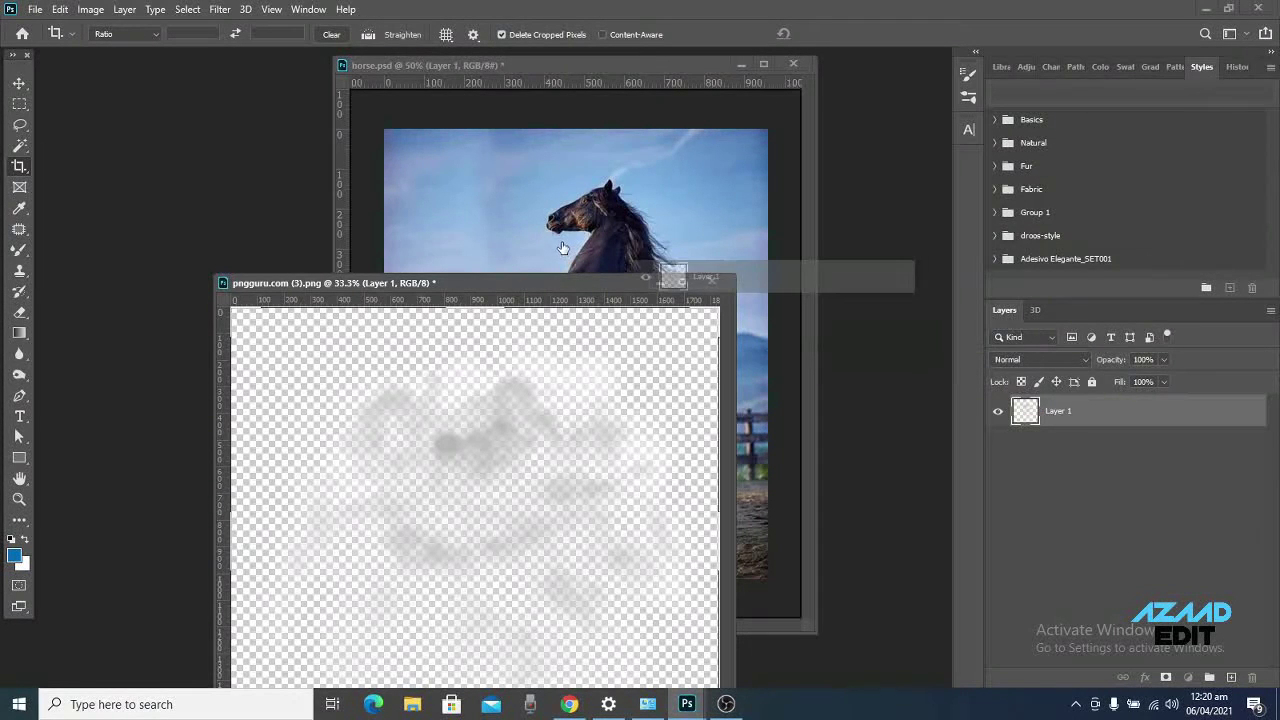
click(509, 229)
key(ctrl+v)
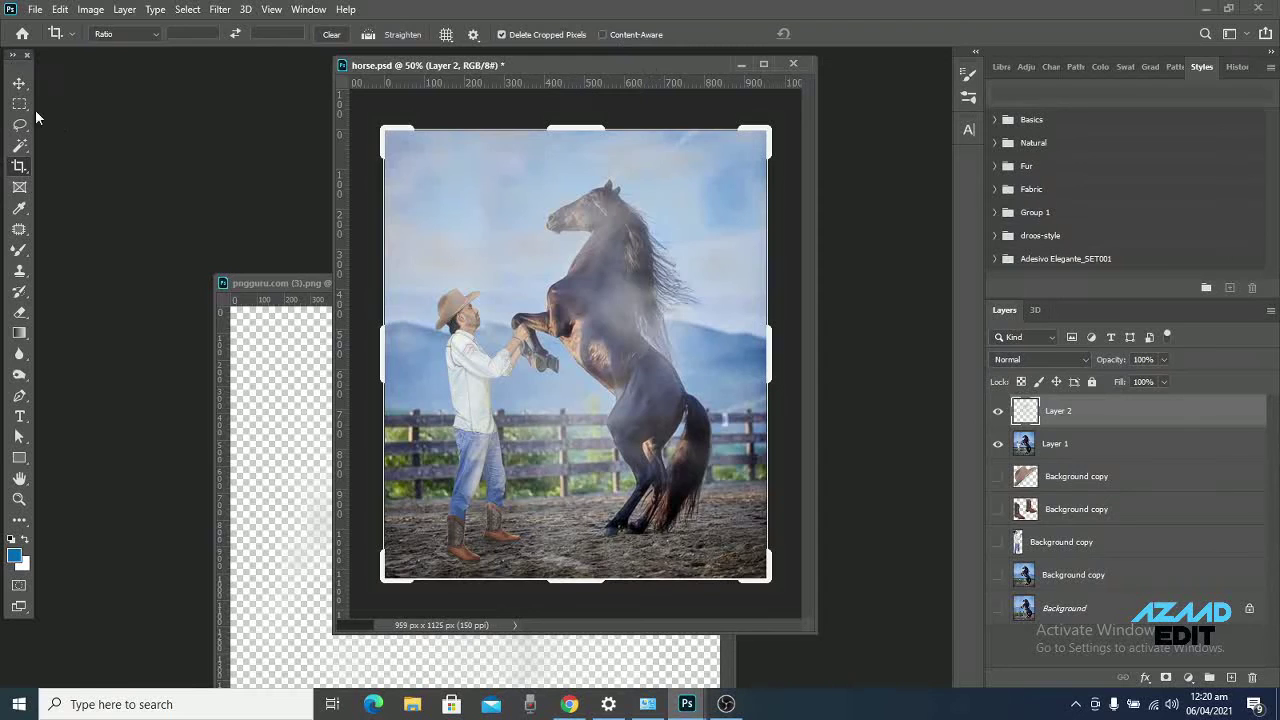
click(19, 83)
click(762, 64)
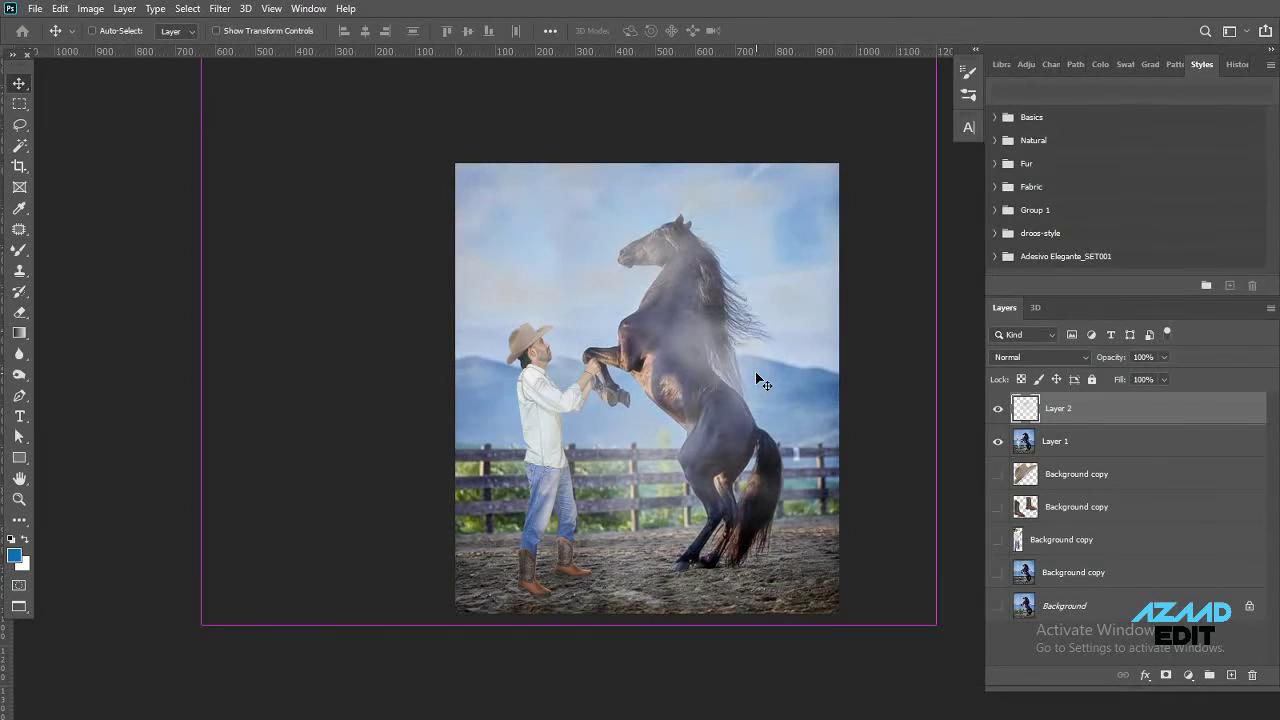
Scale the haze down to about 13% as a small puff at the cowboy's feet
key(ctrl+t)
drag(599, 275, 658, 425)
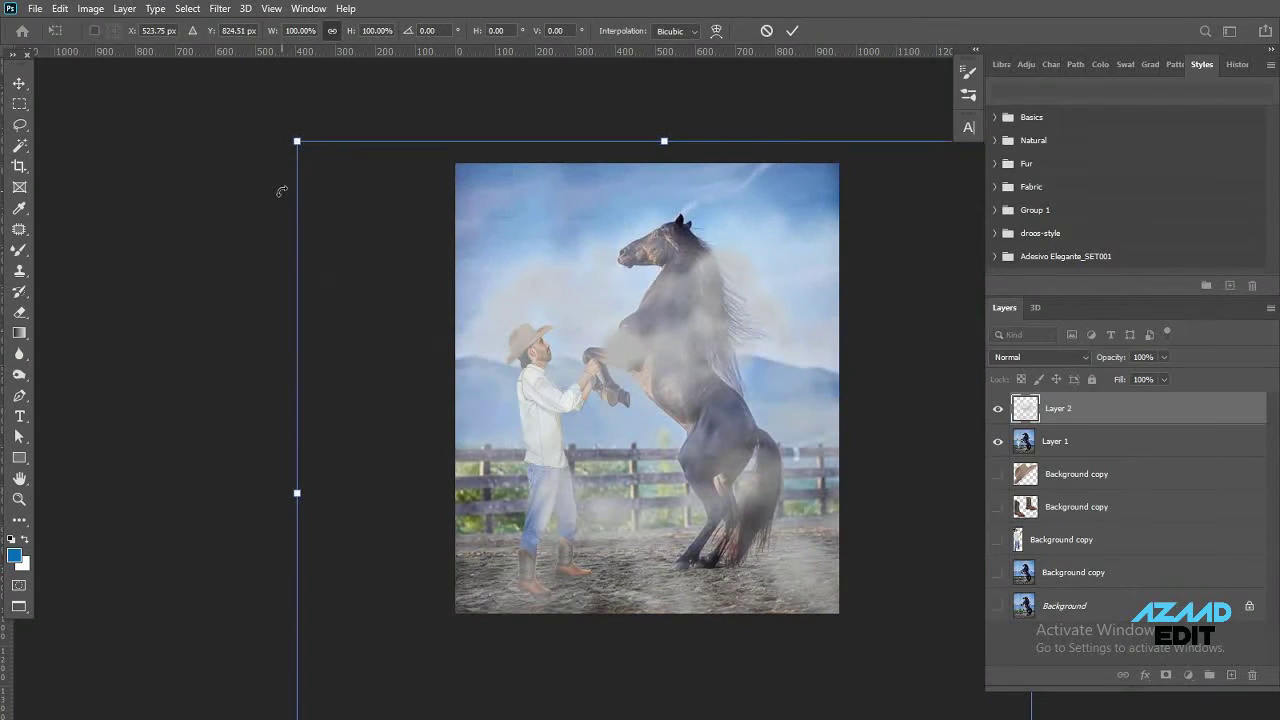
drag(296, 141, 697, 524)
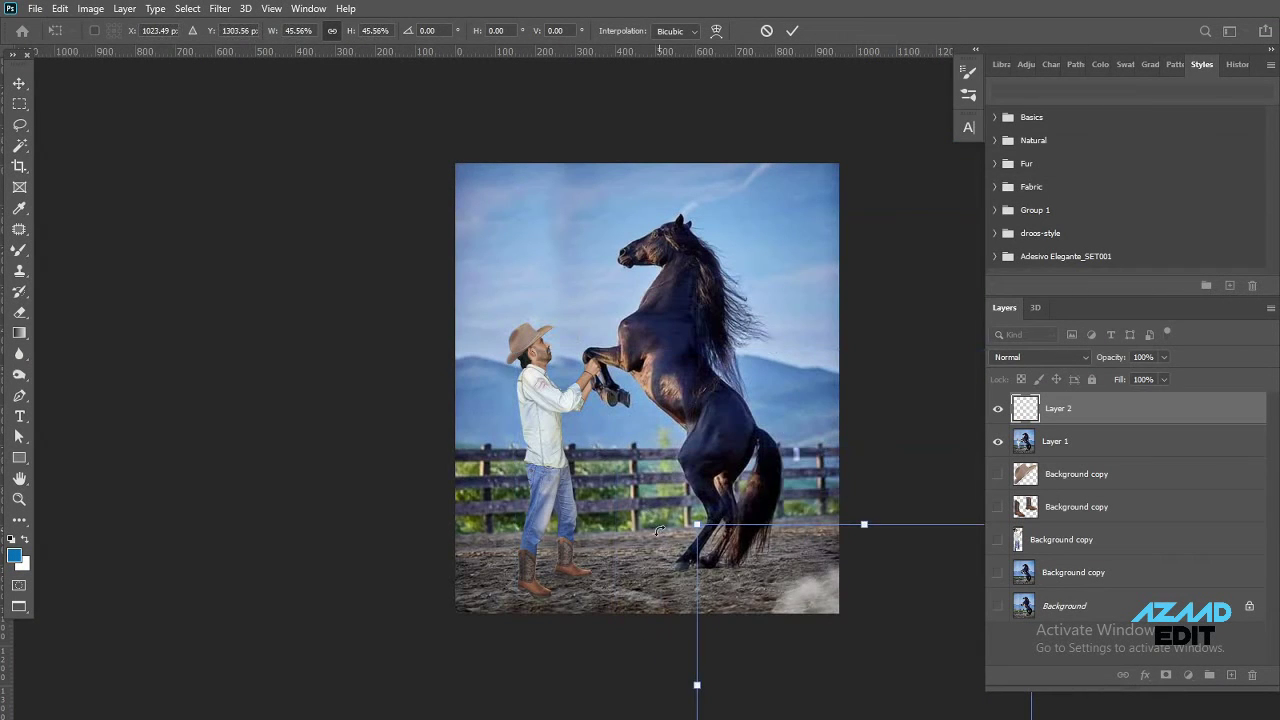
drag(750, 606, 467, 323)
drag(429, 277, 606, 434)
drag(686, 514, 564, 592)
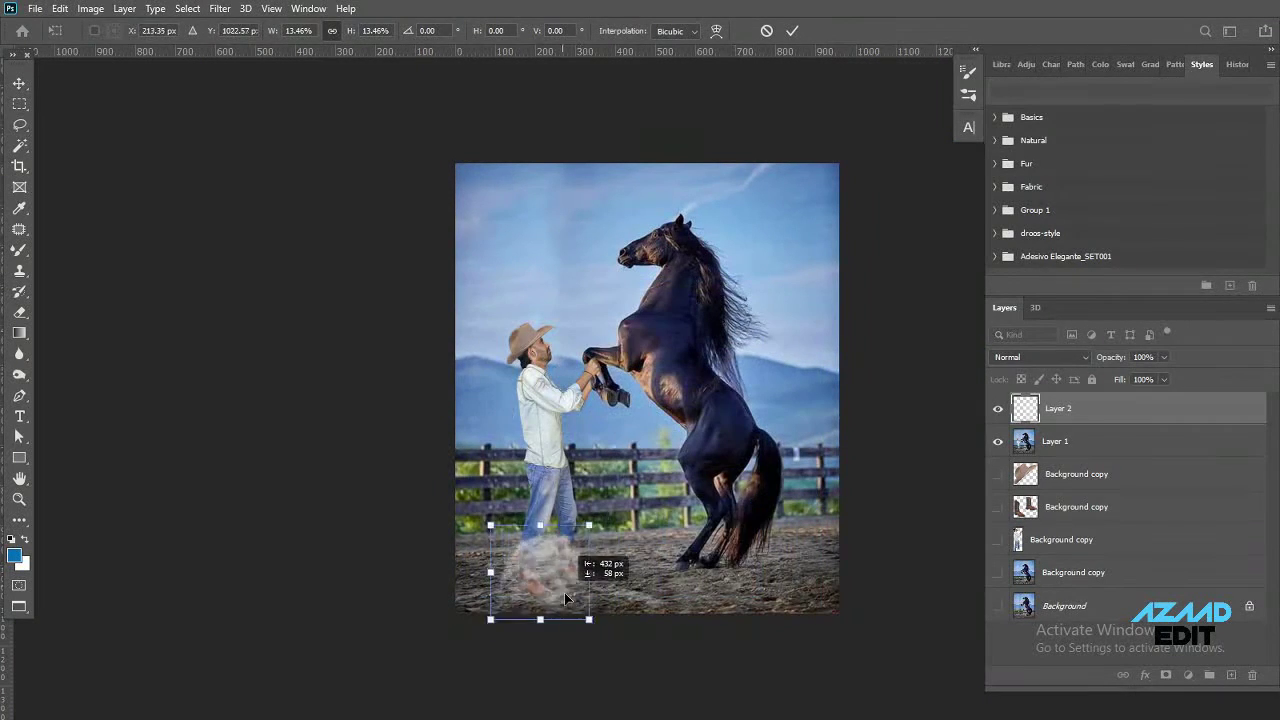
mouse_move(491, 535)
mouse_down()
mouse_move(687, 617)
mouse_move(542, 605)
mouse_up()
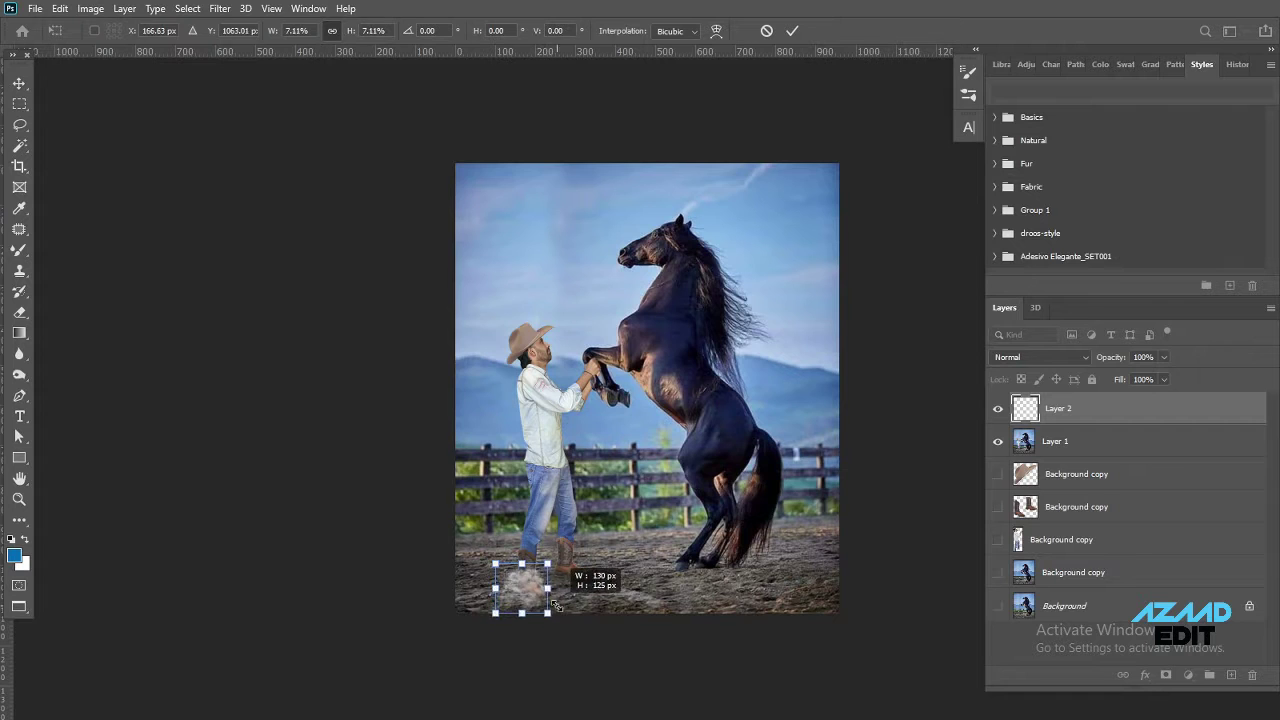
drag(542, 605, 533, 598)
key(Return)
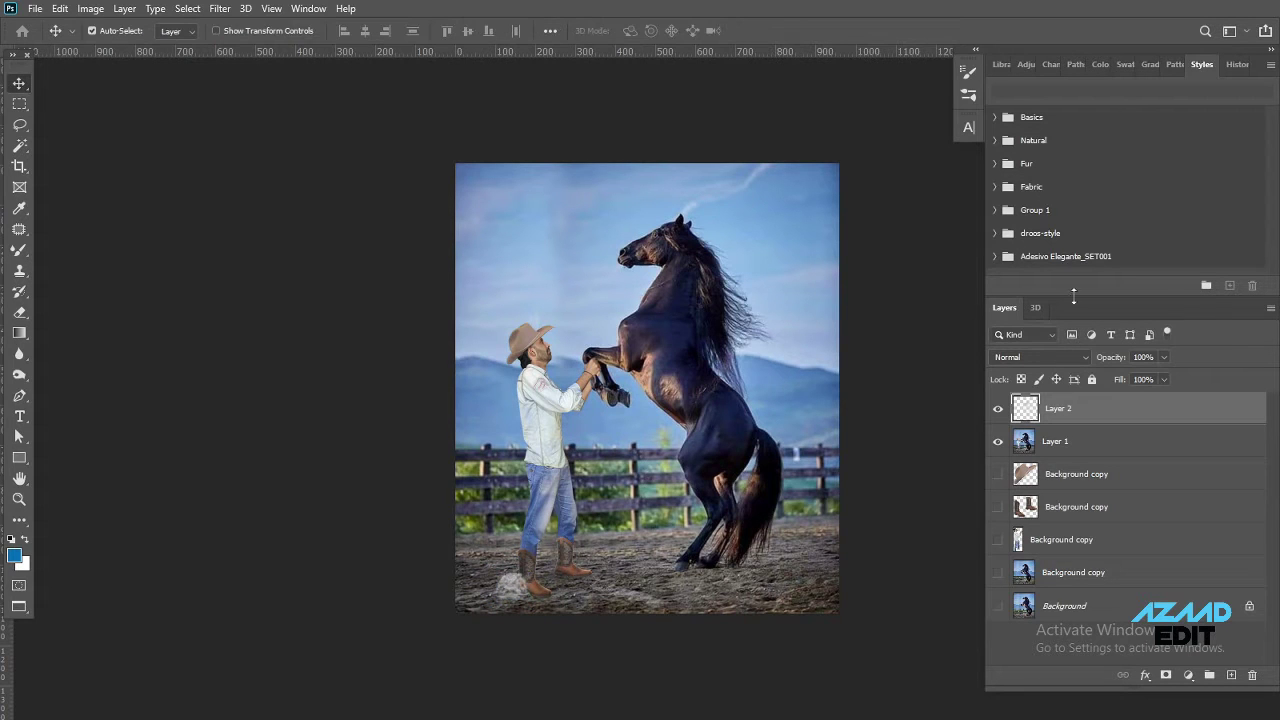
Lower Layer 2 opacity to 37% and zoom in on the boots
drag(1121, 381, 1118, 380)
key(z)
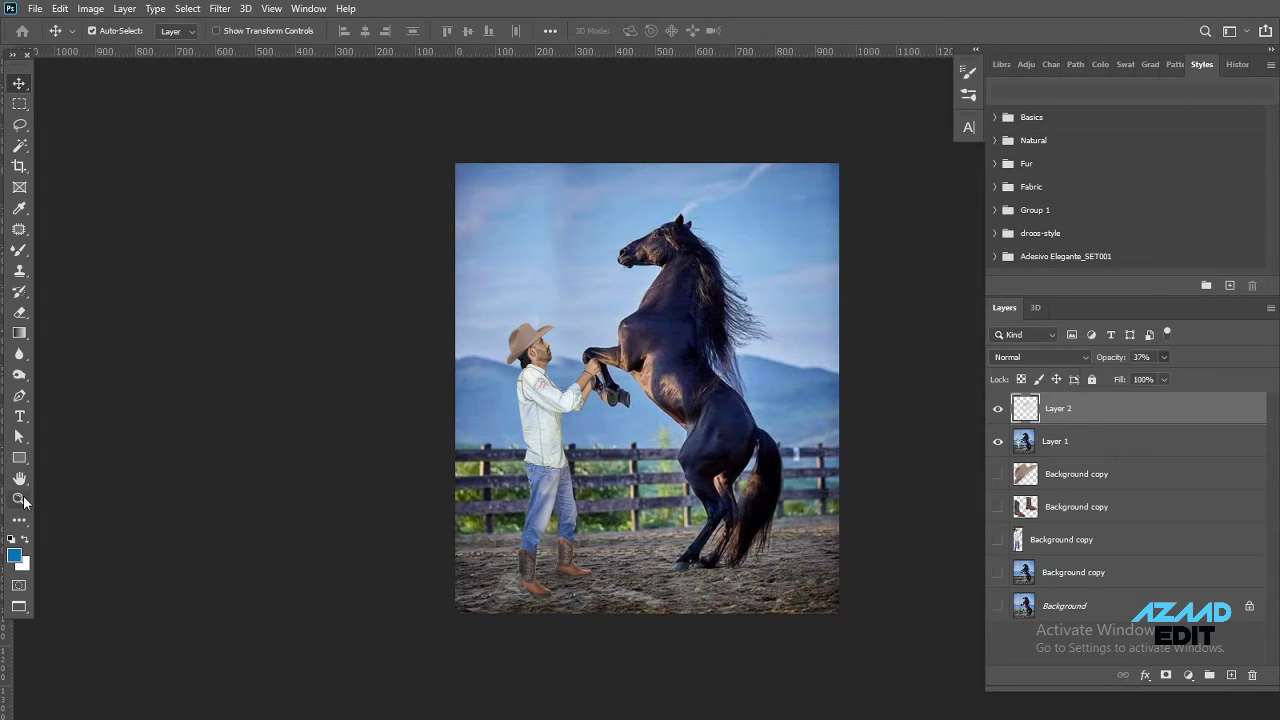
click(548, 497)
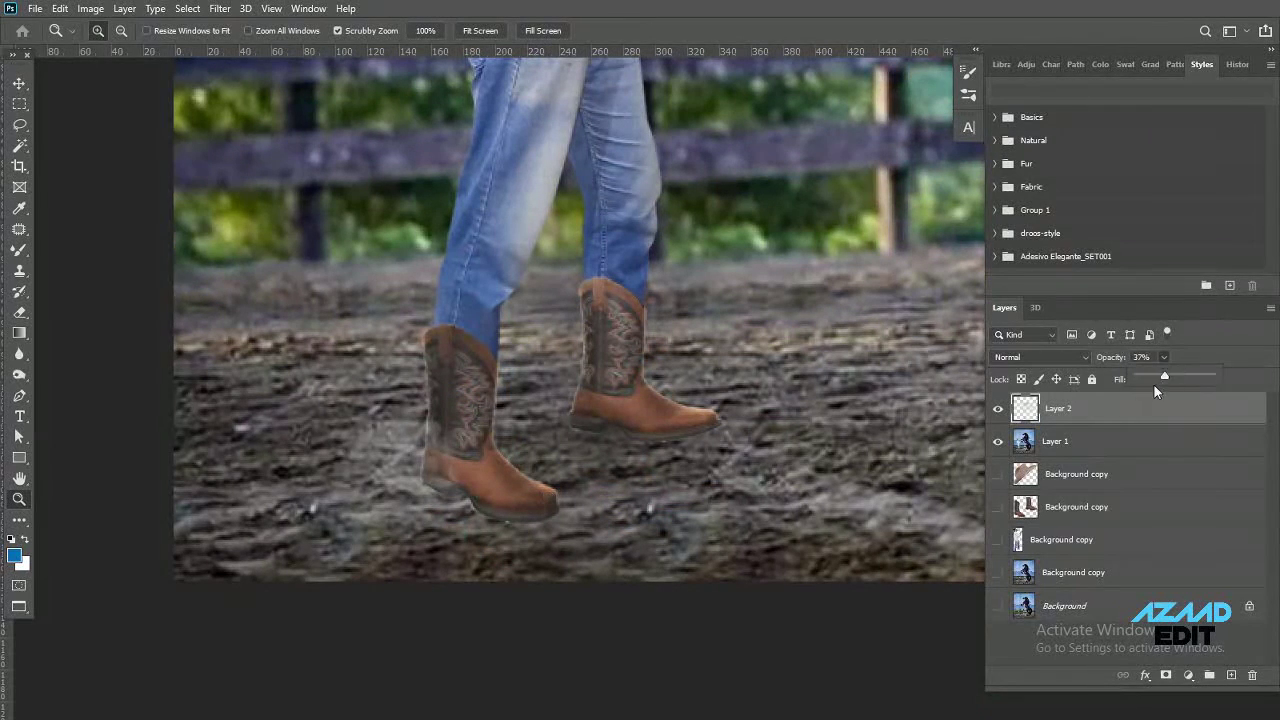
Restore the haze to 100% opacity, enlarge it around the boots and tint it yellowish with Color Balance
drag(1164, 377, 1230, 377)
key(ctrl+t)
drag(471, 543, 514, 594)
key(Return)
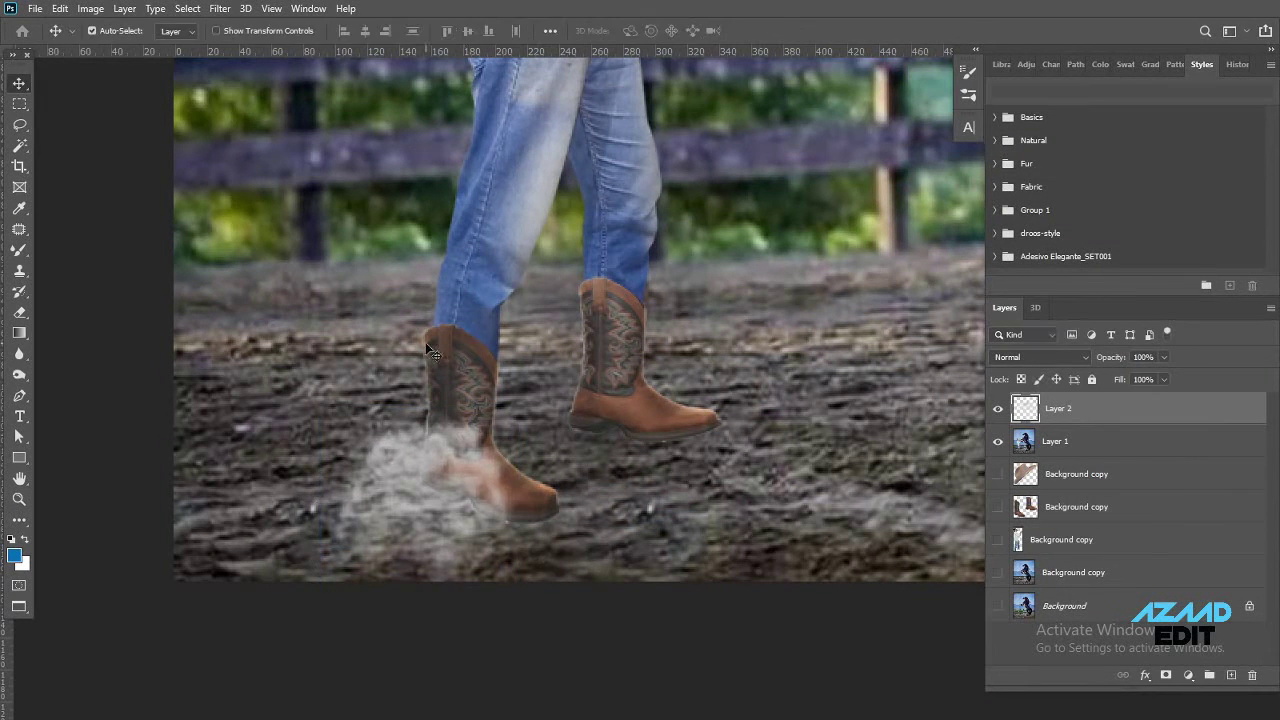
key(ctrl+b)
key(Return)
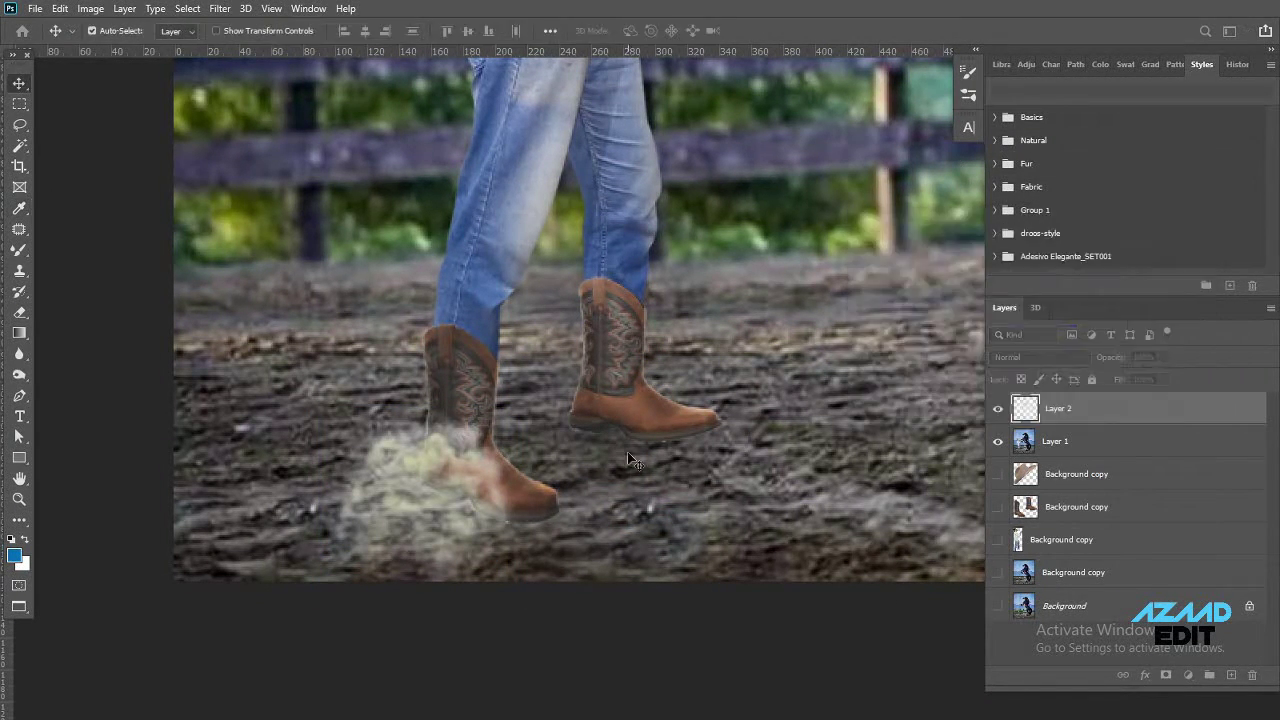
Scale the haze to about 161% over the left boot and fade it to 28% opacity
drag(443, 506, 388, 479)
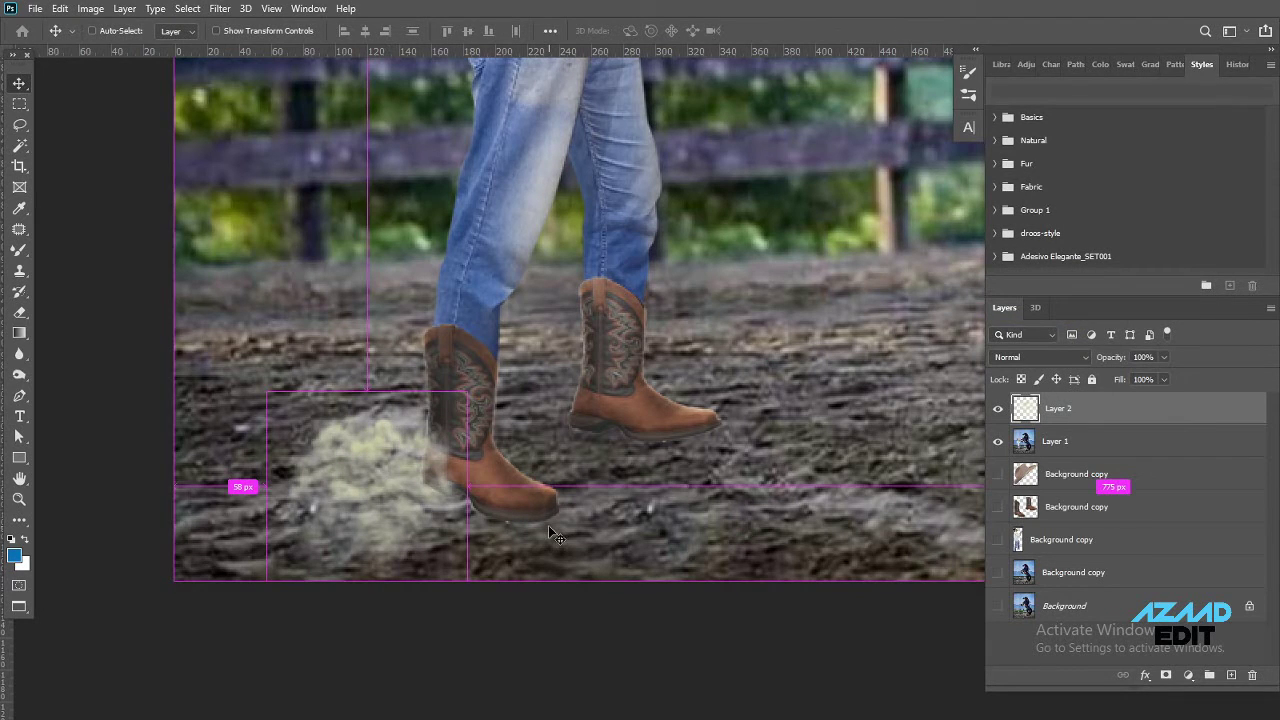
key(ctrl+t)
drag(268, 381, 94, 258)
drag(382, 479, 378, 497)
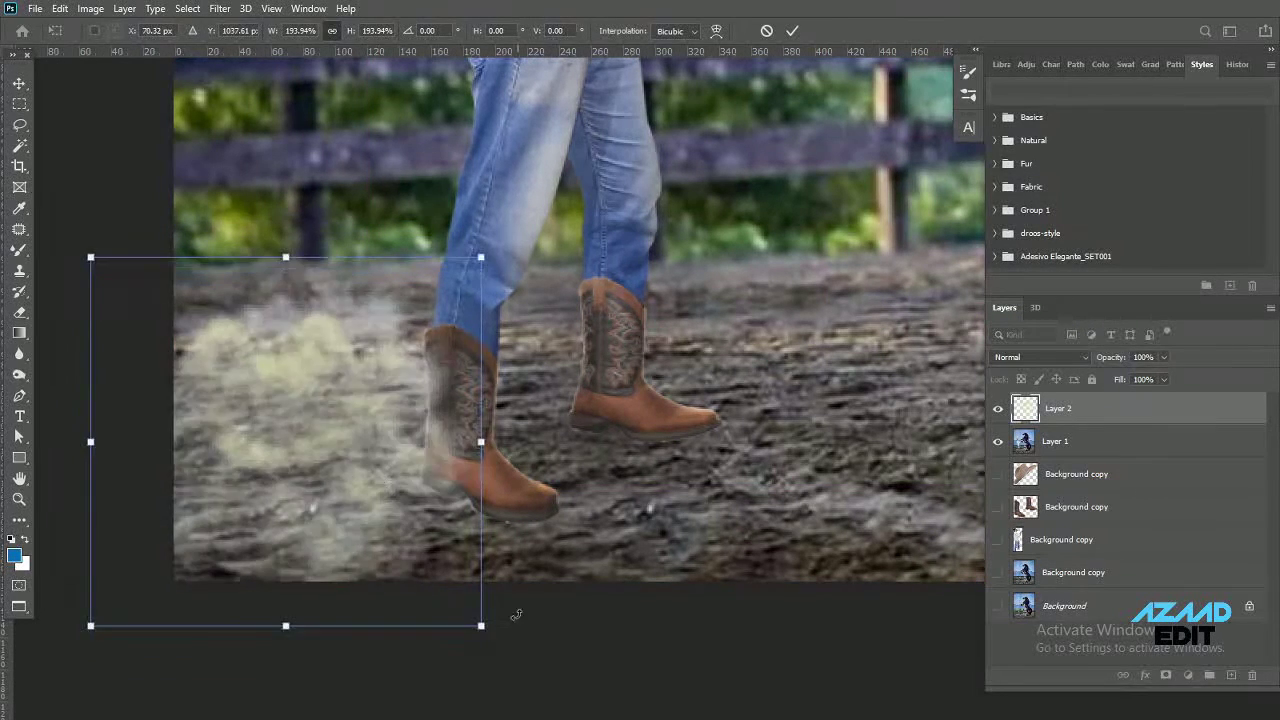
drag(481, 643, 415, 581)
drag(345, 397, 392, 452)
mouse_move(1143, 391)
mouse_down()
mouse_move(1108, 380)
mouse_move(1252, 619)
mouse_move(1231, 675)
mouse_up()
key(Return)
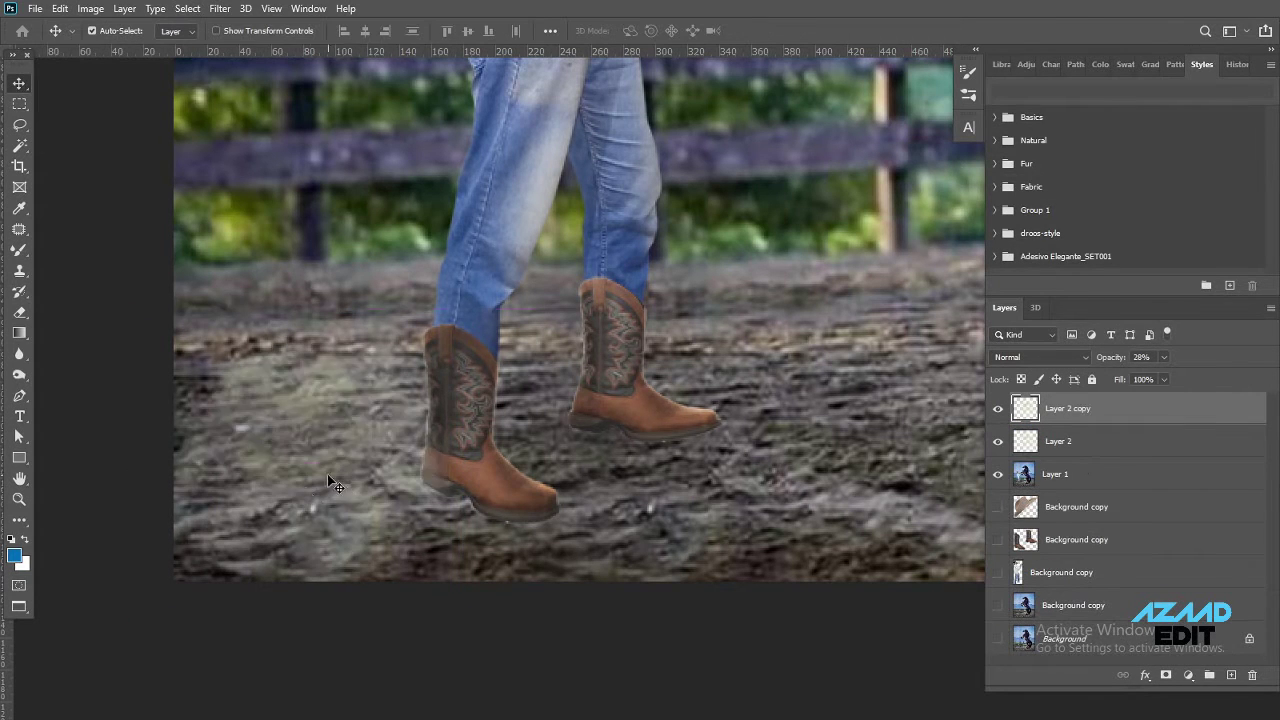
Copy the haze puff to the right boot and the horse's hooves, then merge everything with the photo
drag(327, 474, 652, 440)
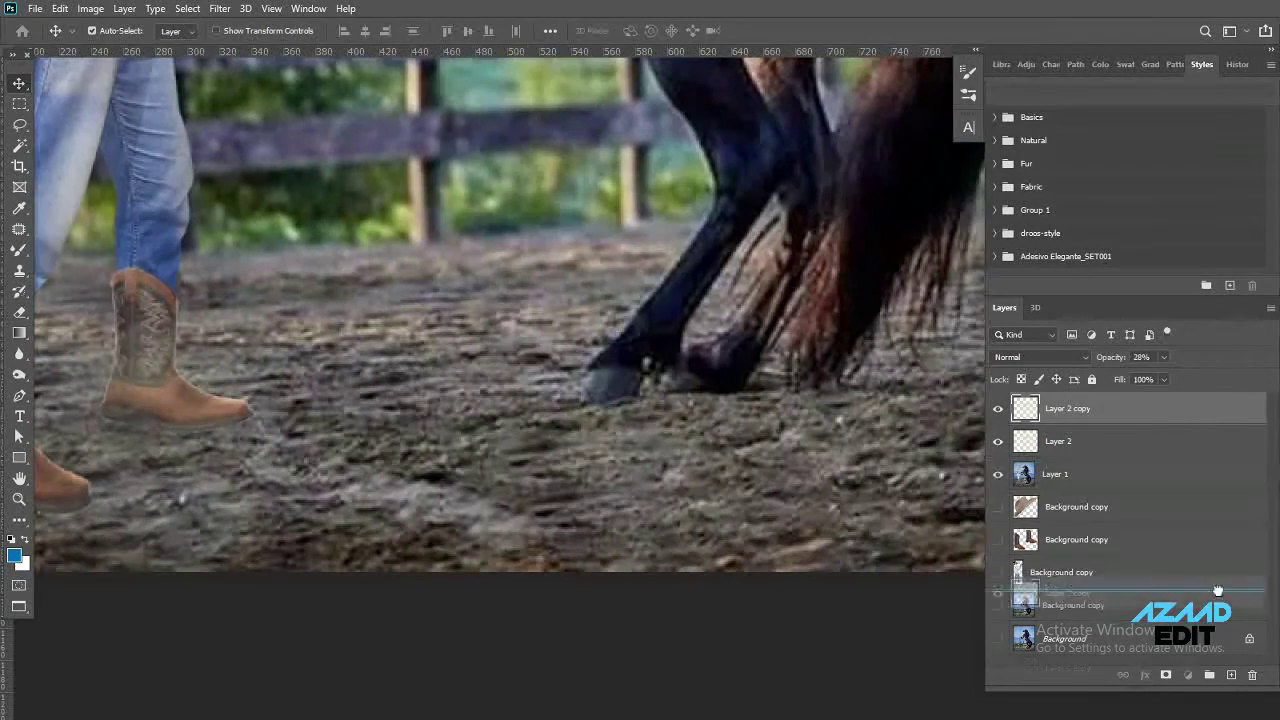
drag(135, 268, 631, 346)
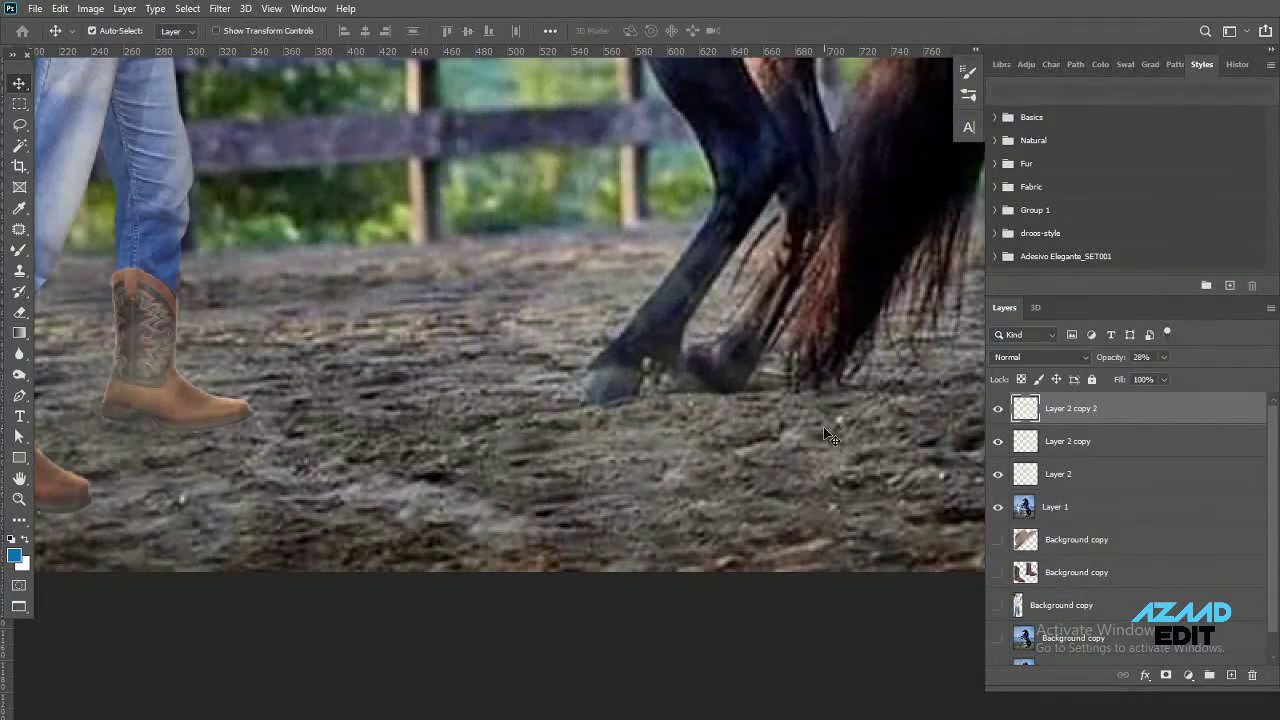
click(1075, 507)
shift+click(1070, 408)
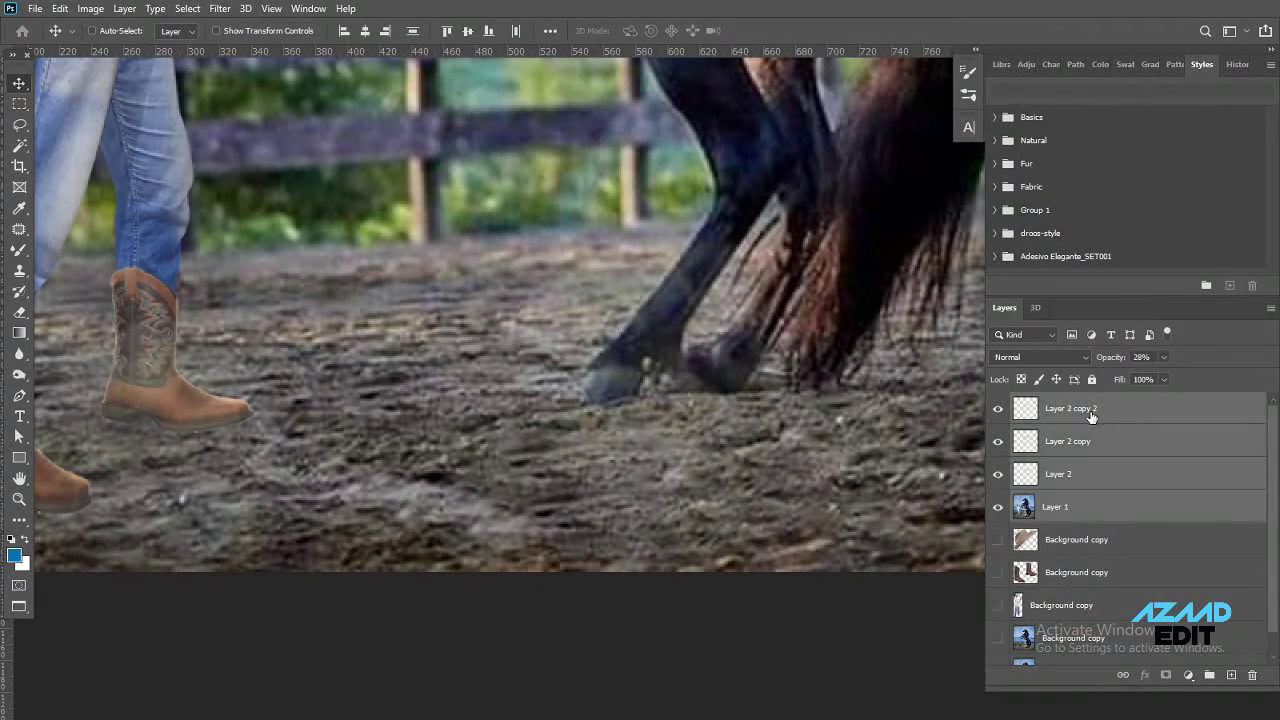
key(ctrl+e)
key(z)
click(345, 441)
Paint out the dark shadow under the left boot with the Clone Stamp
click(345, 441)
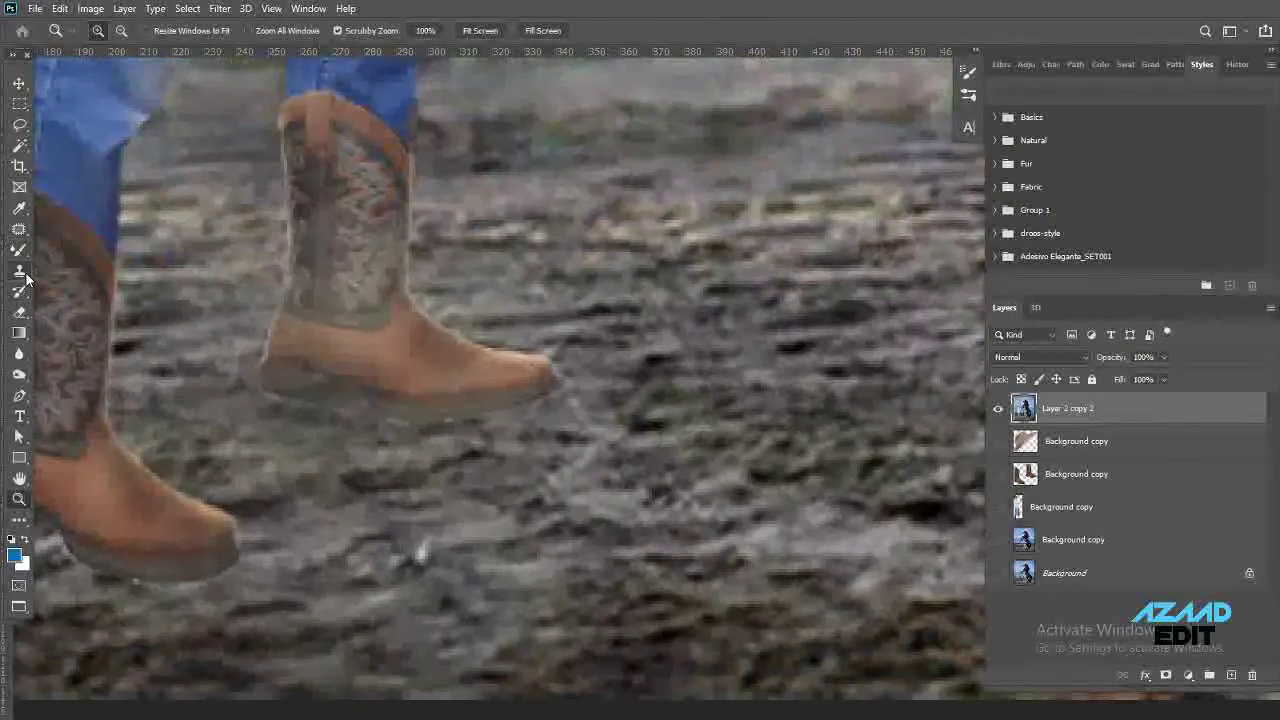
key(s)
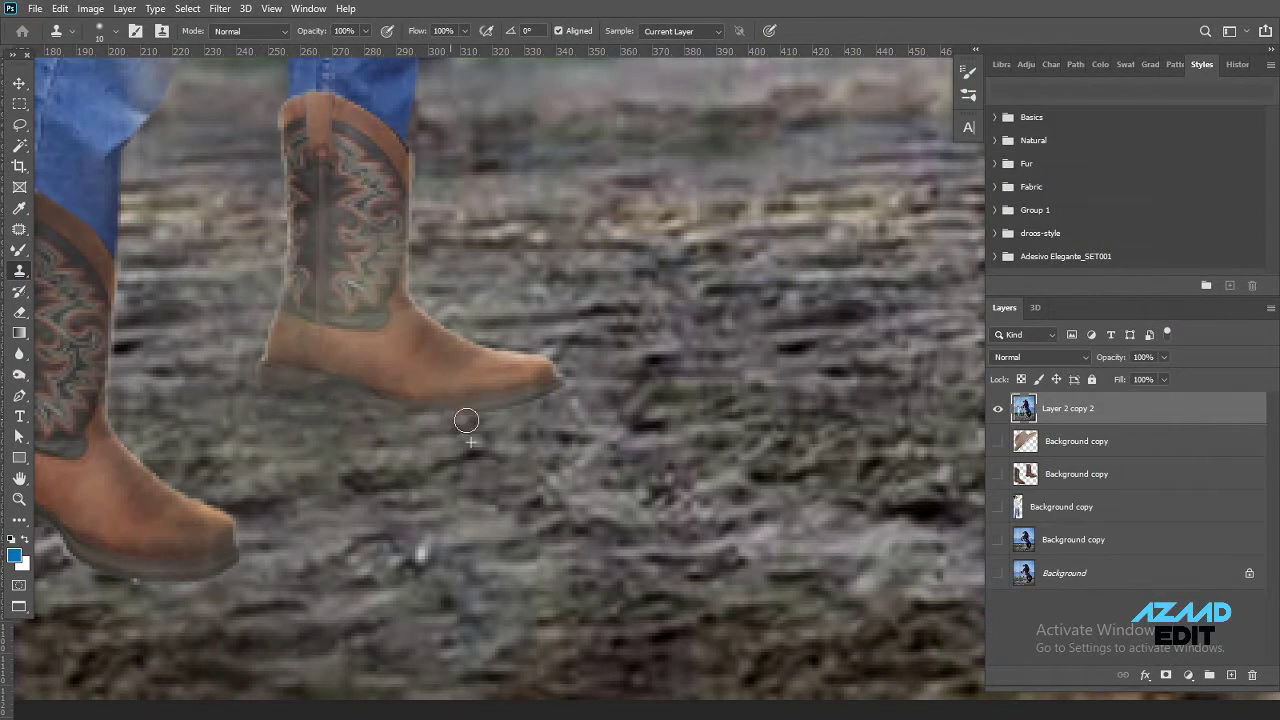
scroll(343, 366, down, 2)
drag(180, 303, 485, 325)
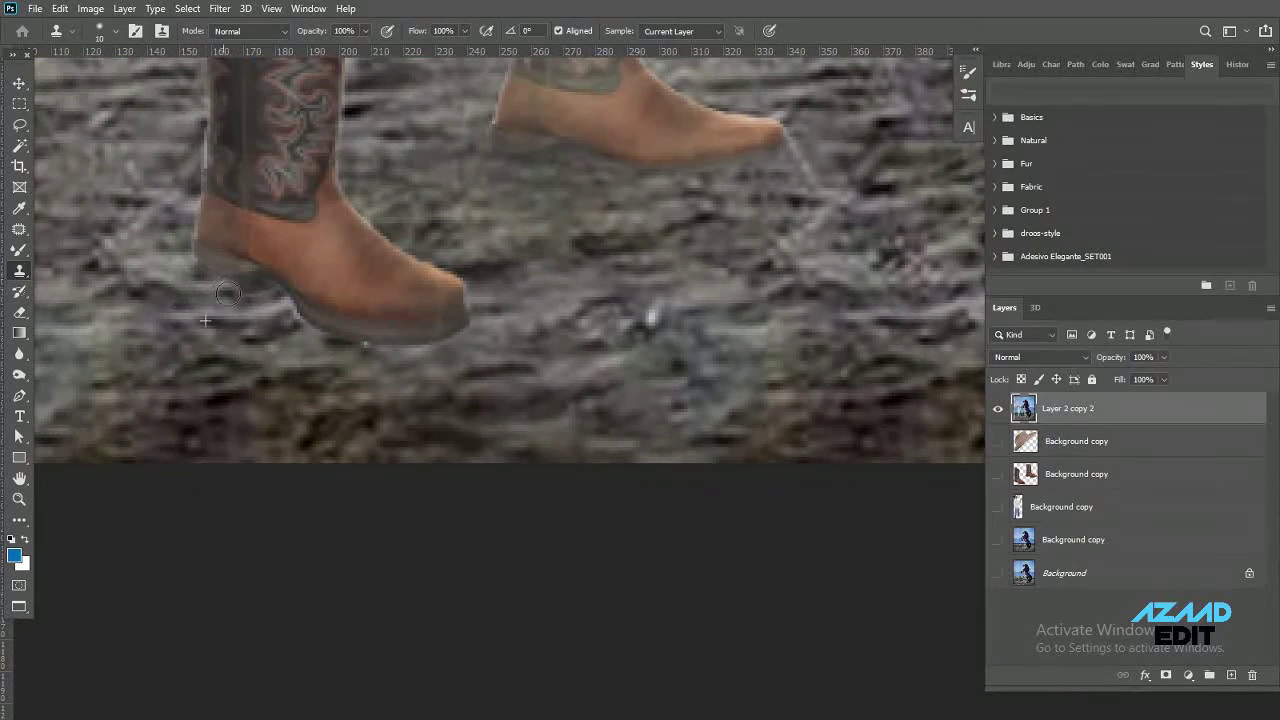
Zoom out to the whole image and launch the Camera Raw Filter
key(z)
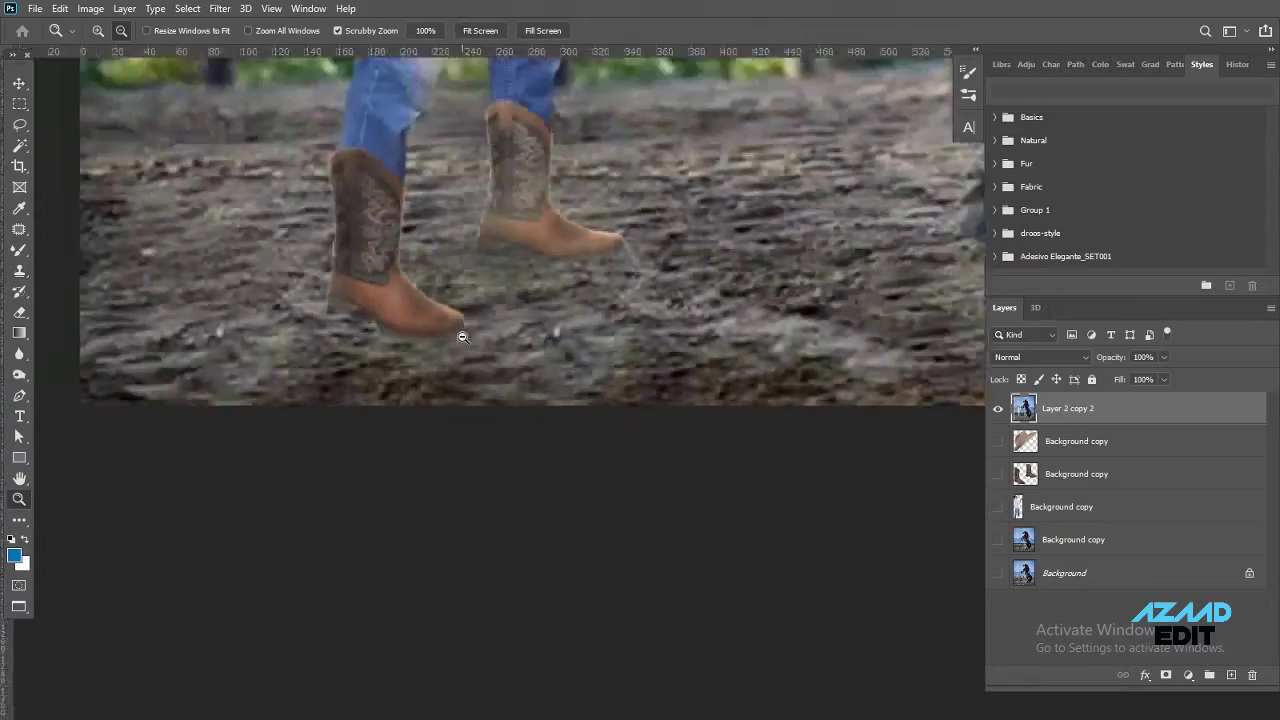
key(ctrl+minus)
key(ctrl+minus)
key(ctrl+minus)
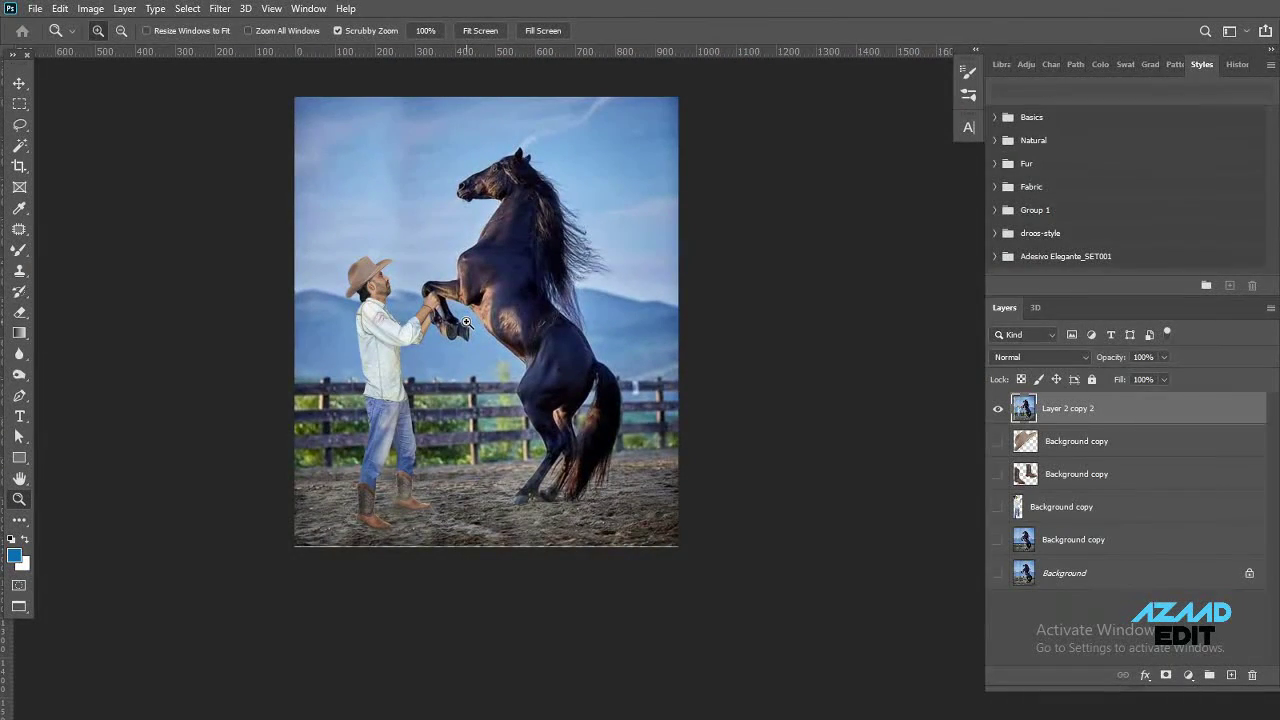
click(219, 8)
click(281, 106)
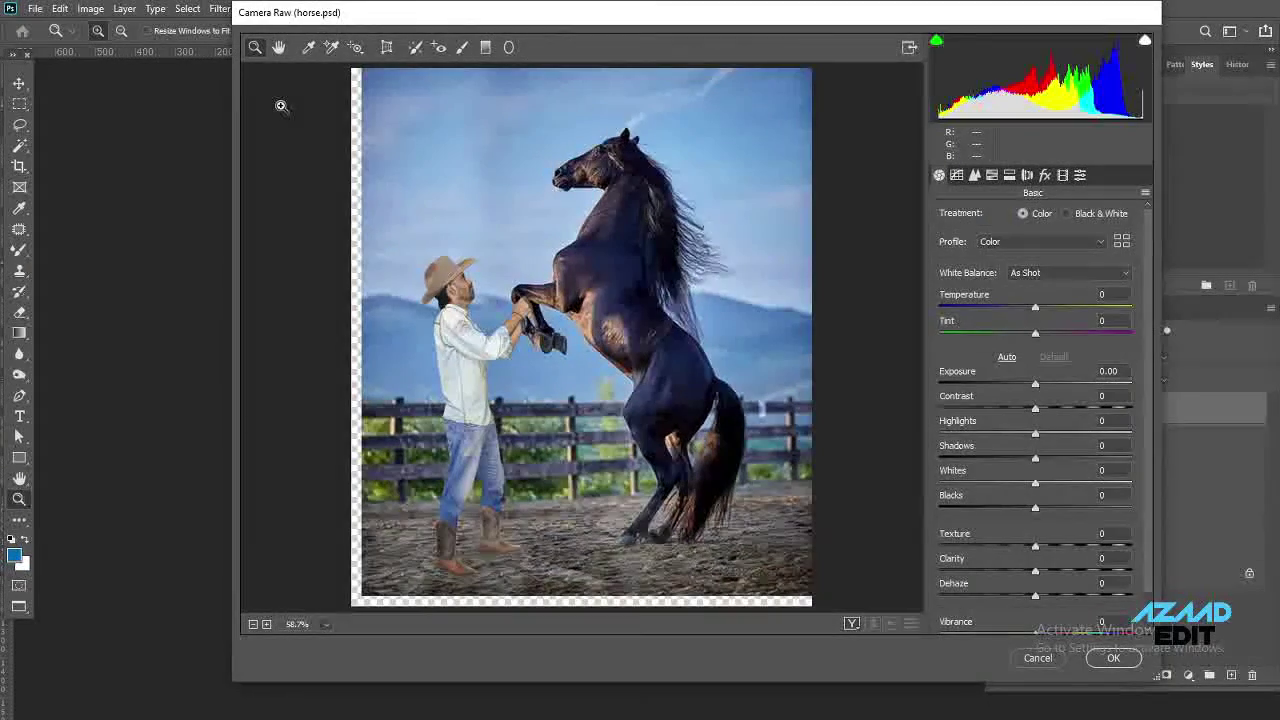
Close Camera Raw and crop the bottom, left and right edges slightly inward
click(1113, 658)
key(c)
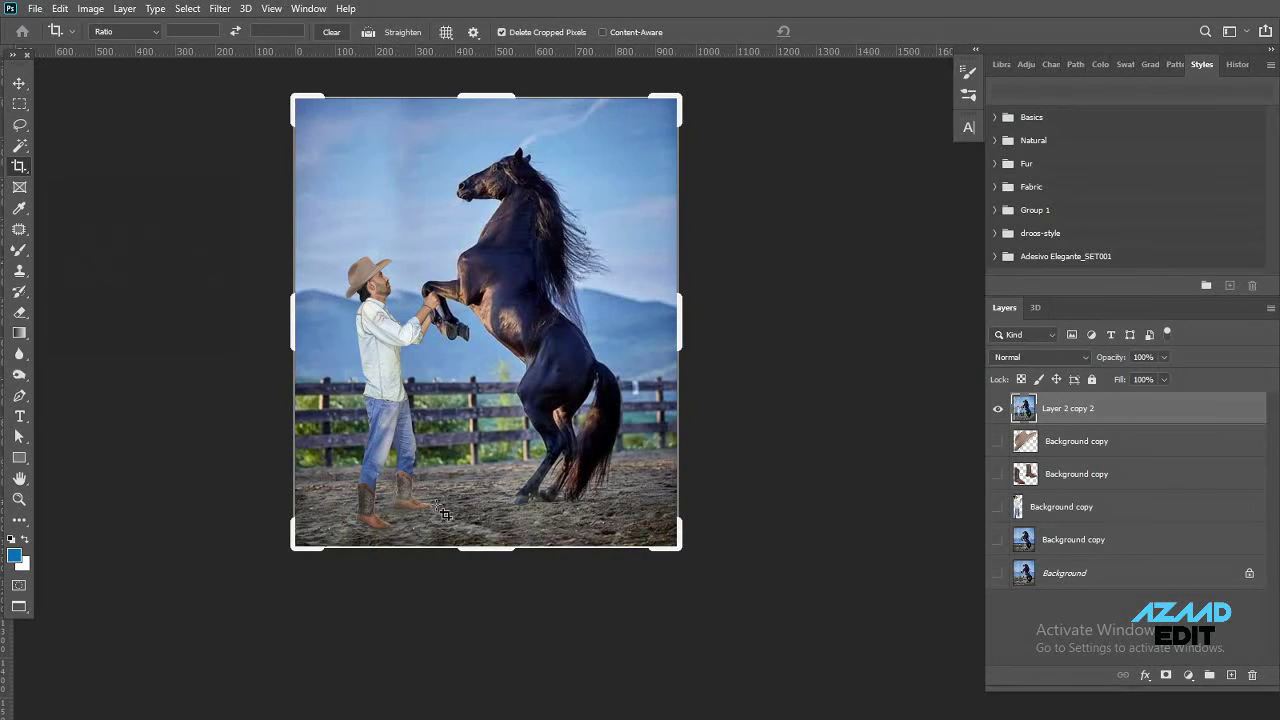
drag(480, 553, 480, 546)
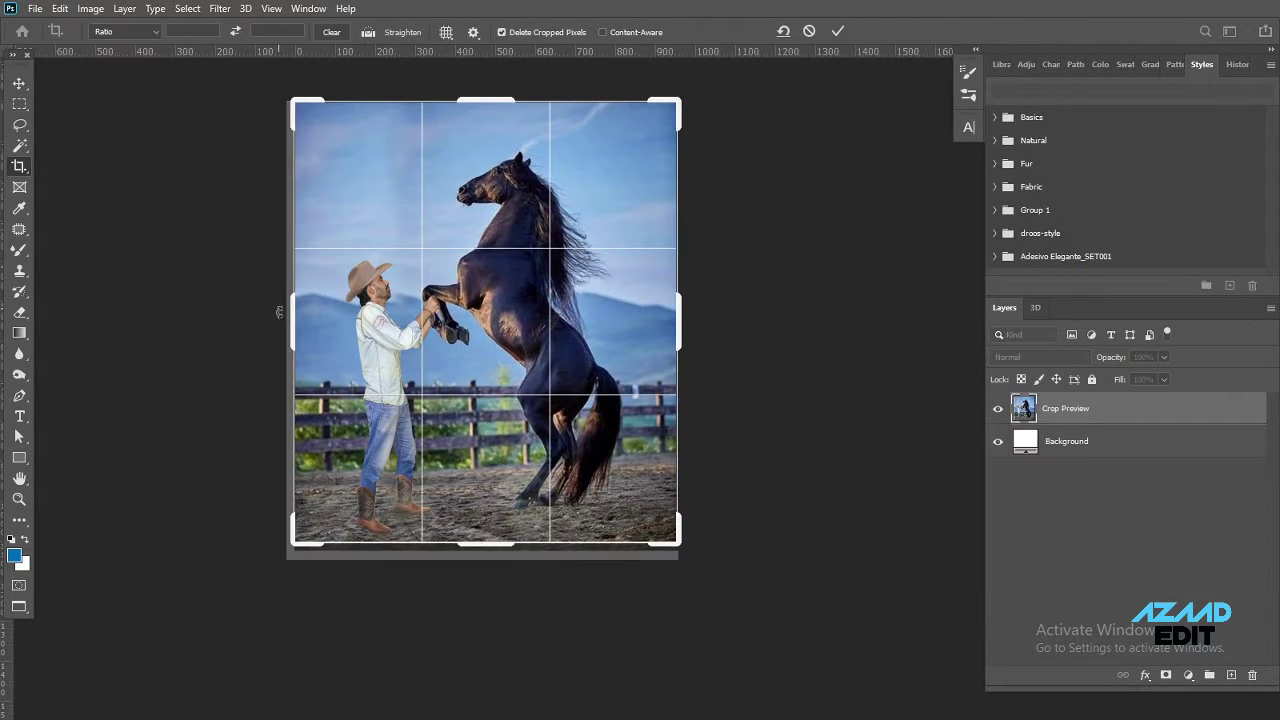
drag(293, 322, 297, 322)
drag(677, 302, 673, 307)
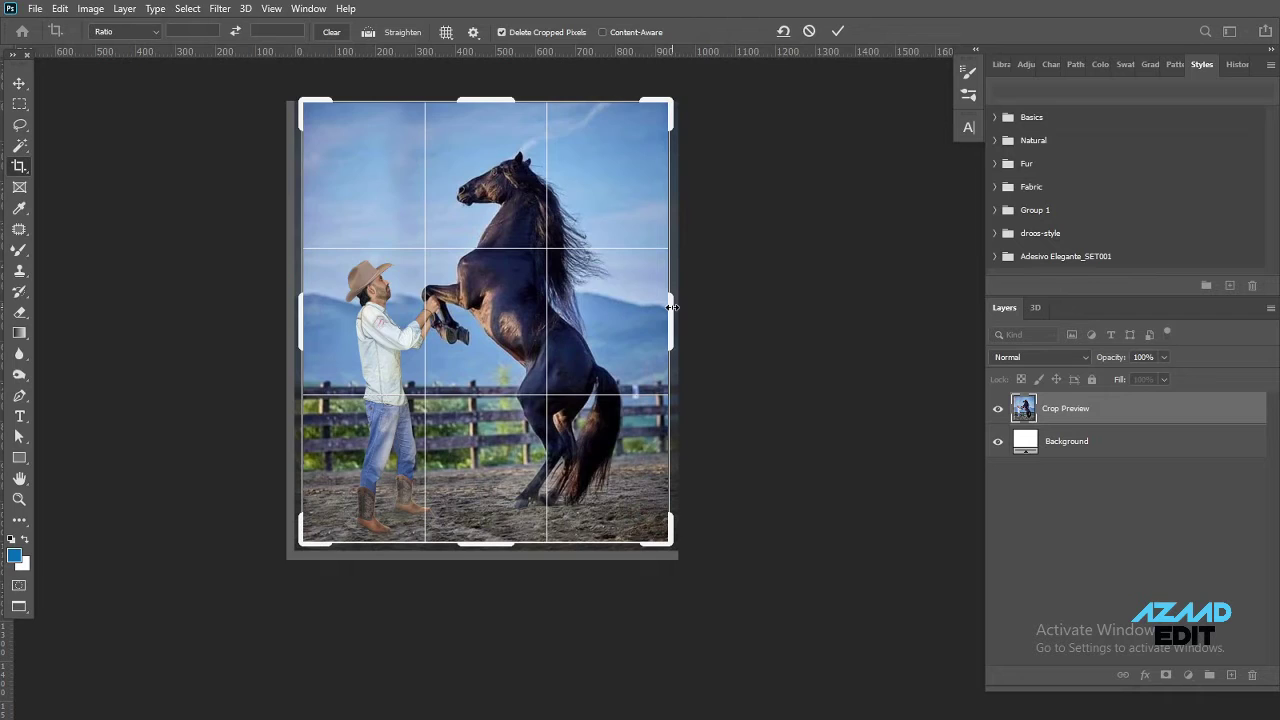
click(18, 83)
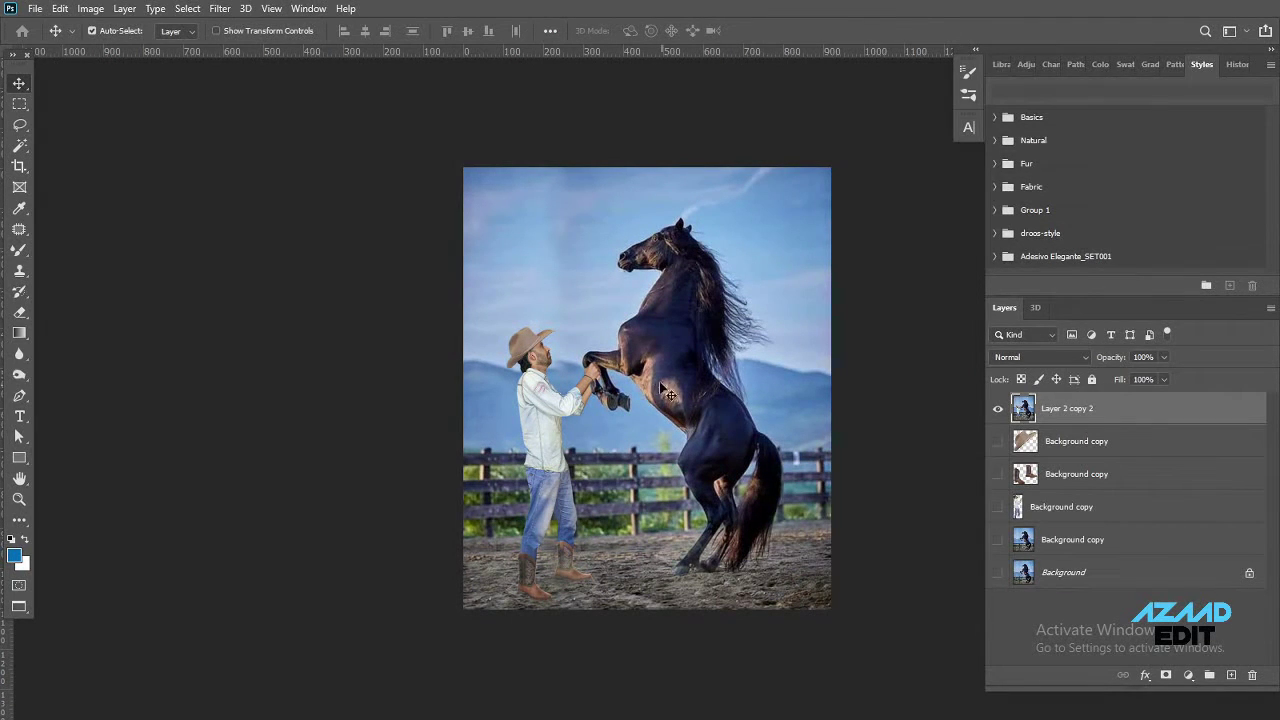
In Camera Raw, set Temperature +5, Exposure -0.45, Blacks -19, Dehaze +8, adjusting highlights and shadows
drag(640, 365, 484, 318)
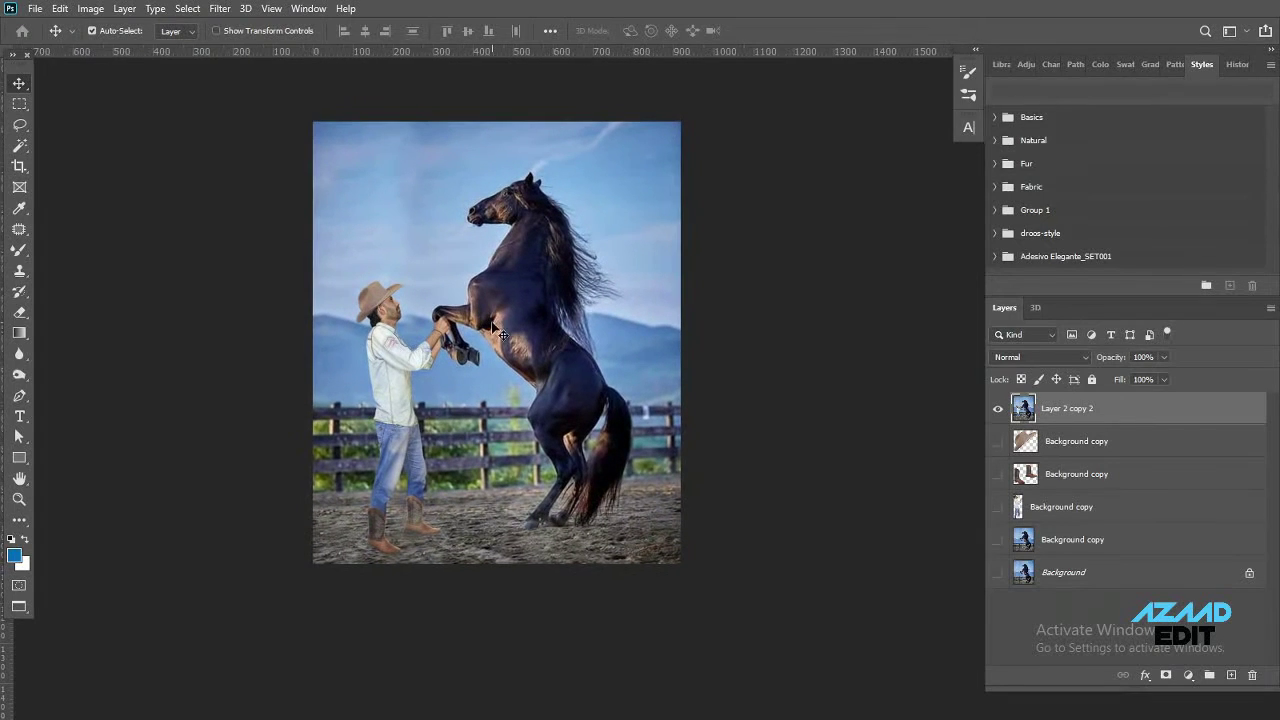
click(220, 9)
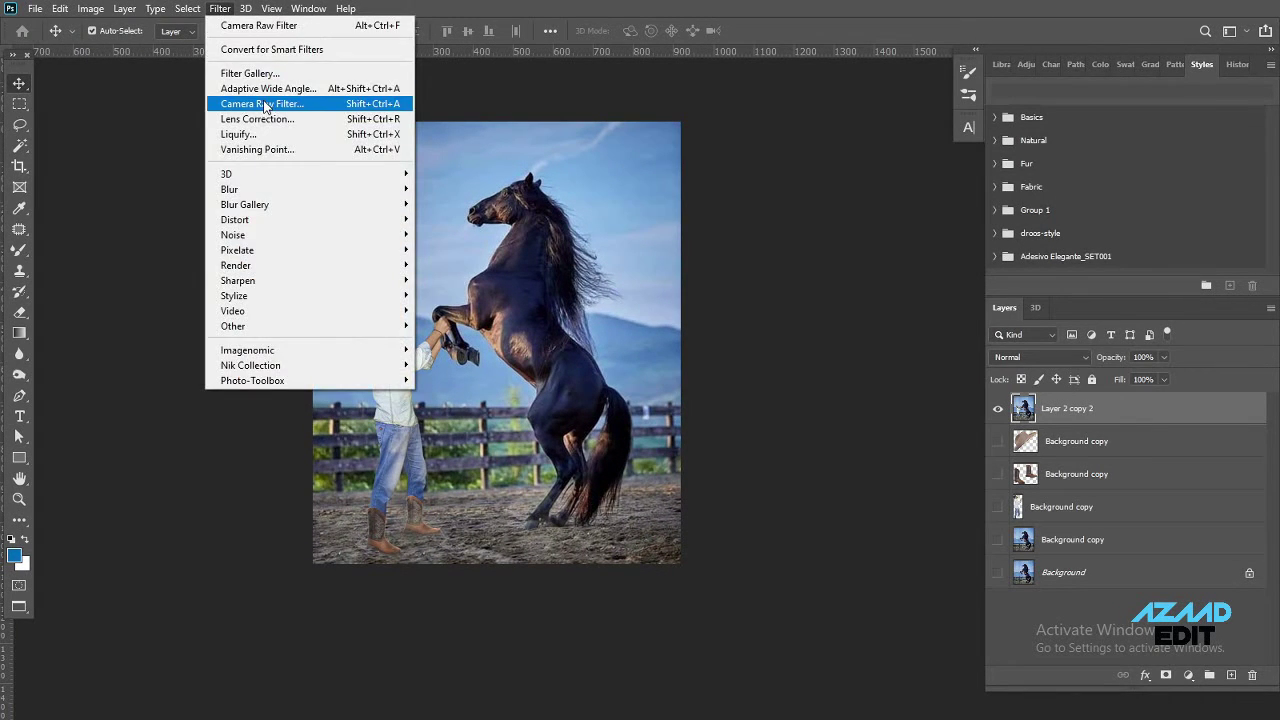
click(265, 104)
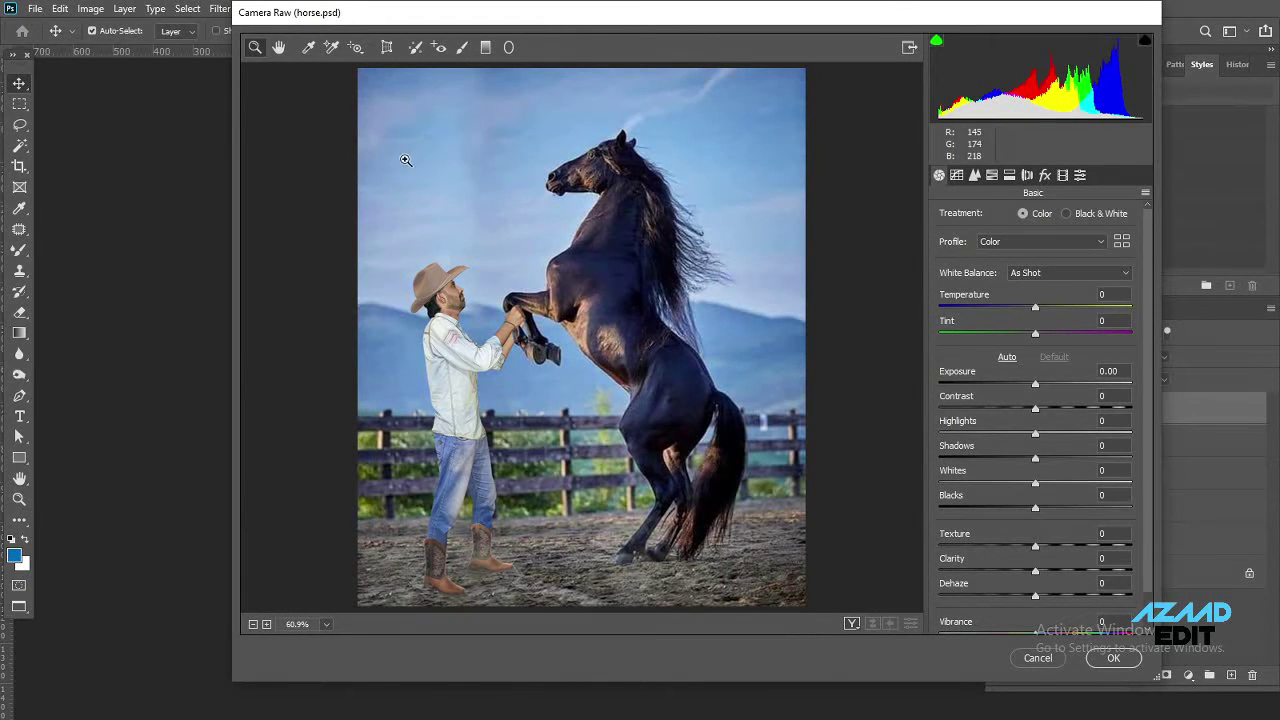
drag(1035, 307, 1040, 307)
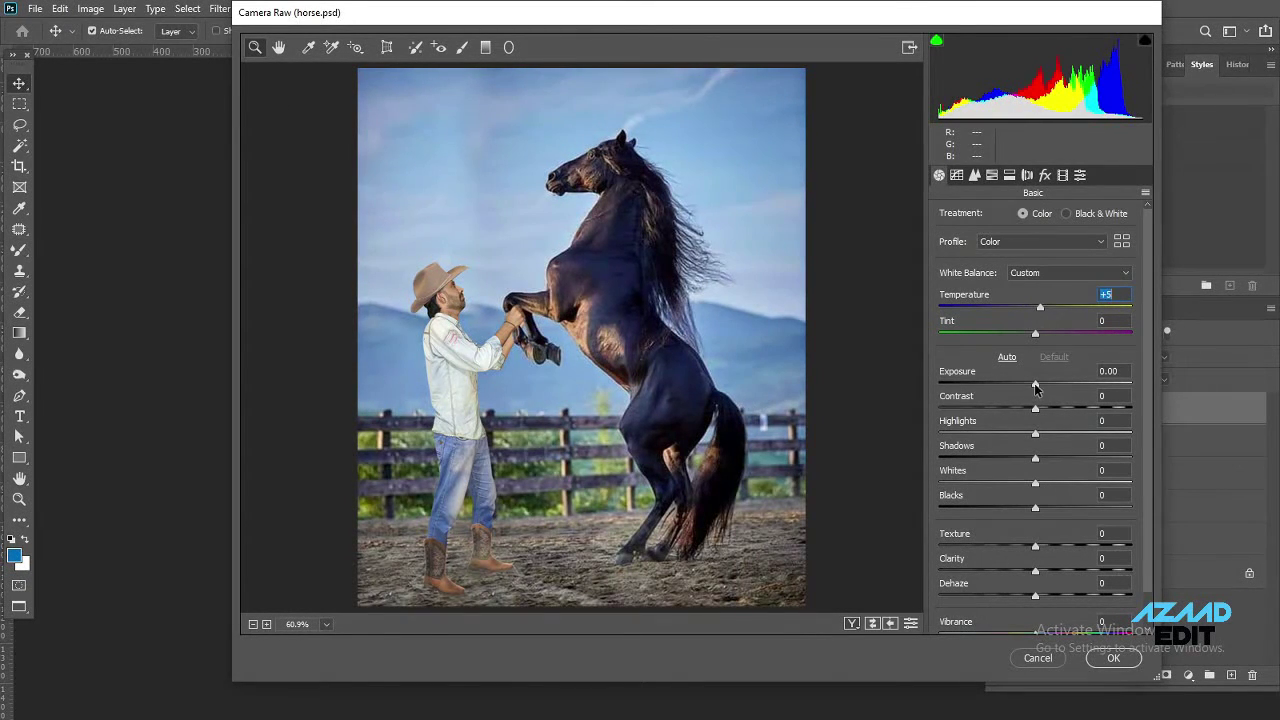
drag(1035, 384, 1042, 408)
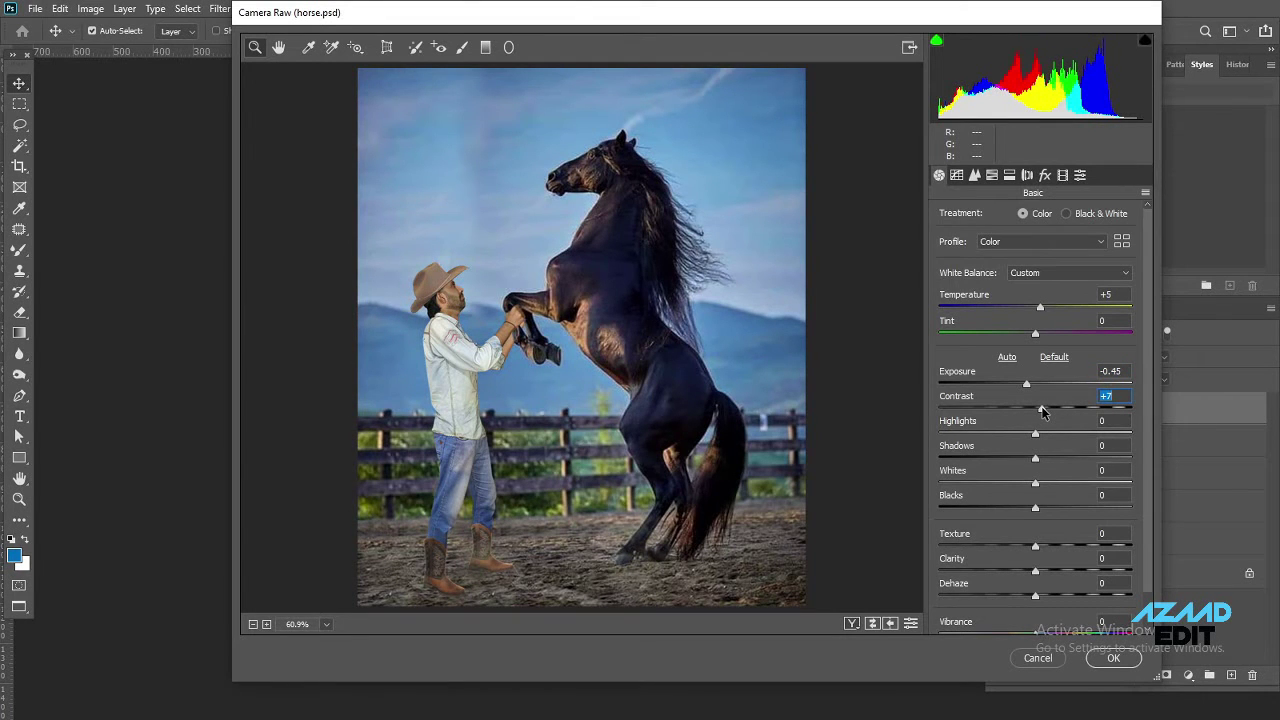
drag(1035, 433, 1030, 460)
mouse_move(1035, 508)
mouse_down()
mouse_move(1016, 510)
mouse_move(1043, 548)
mouse_move(1039, 572)
mouse_up()
drag(1035, 596, 1043, 622)
scroll(1043, 596, down, 1)
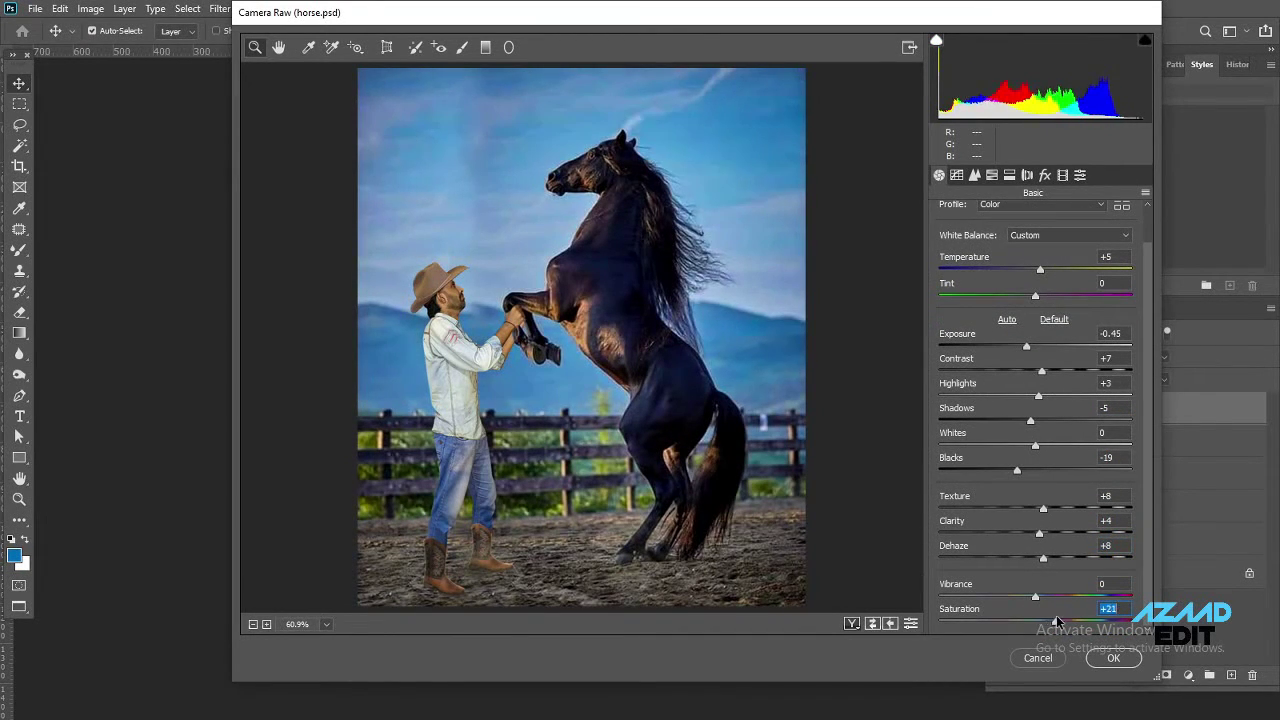
Set sharpening amount 47 with edge masking, and reduce luminance and colour noise
click(974, 175)
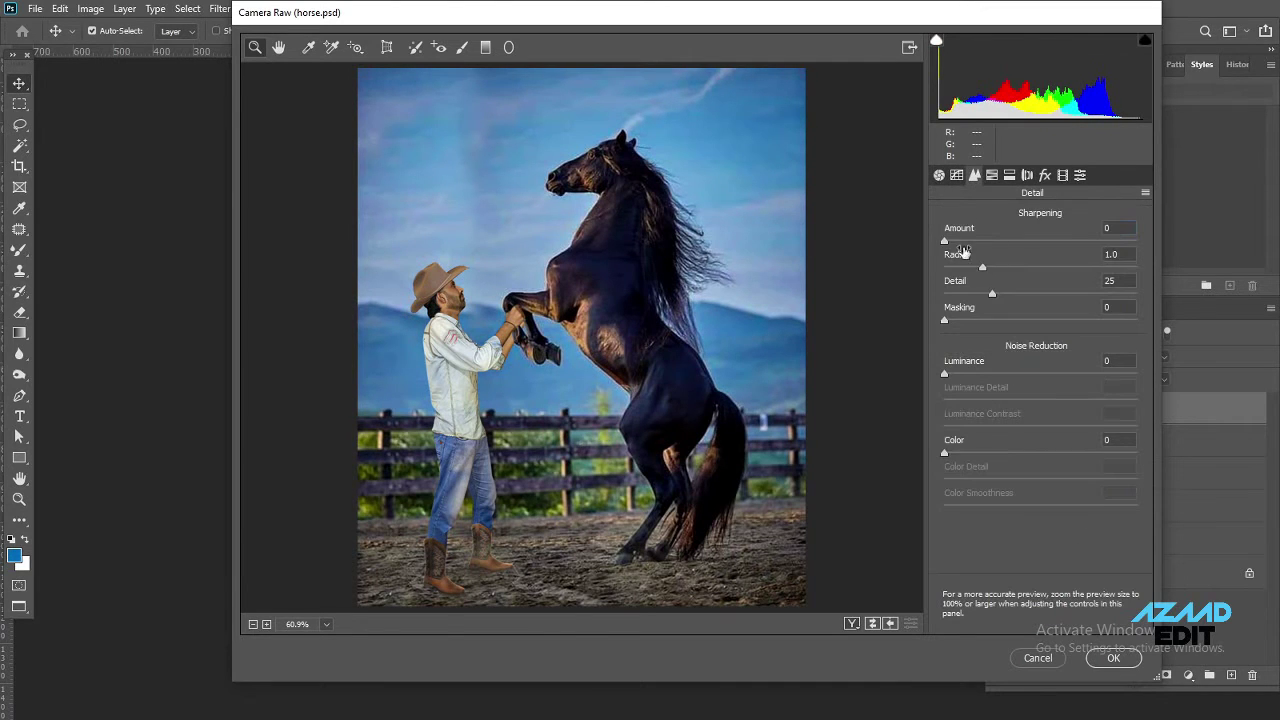
drag(944, 241, 1004, 241)
drag(944, 320, 1003, 320)
drag(944, 373, 977, 373)
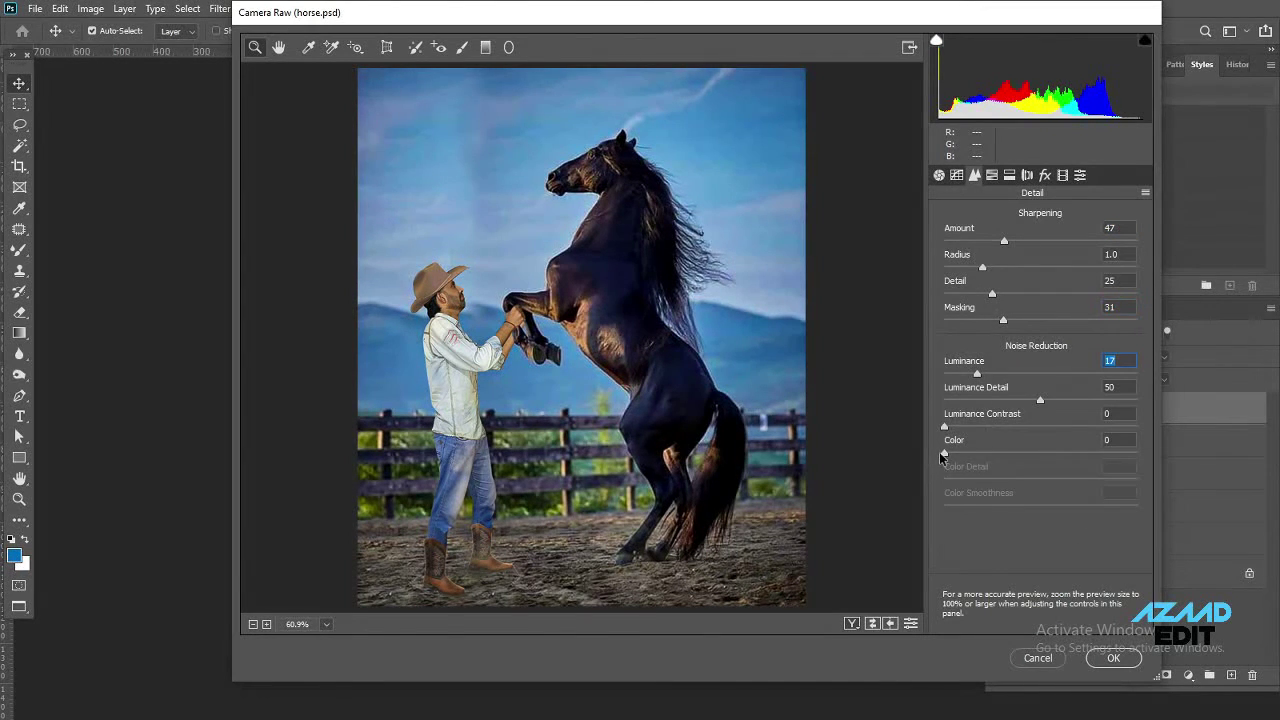
mouse_move(944, 452)
mouse_down()
mouse_move(1002, 452)
mouse_move(1018, 427)
mouse_up()
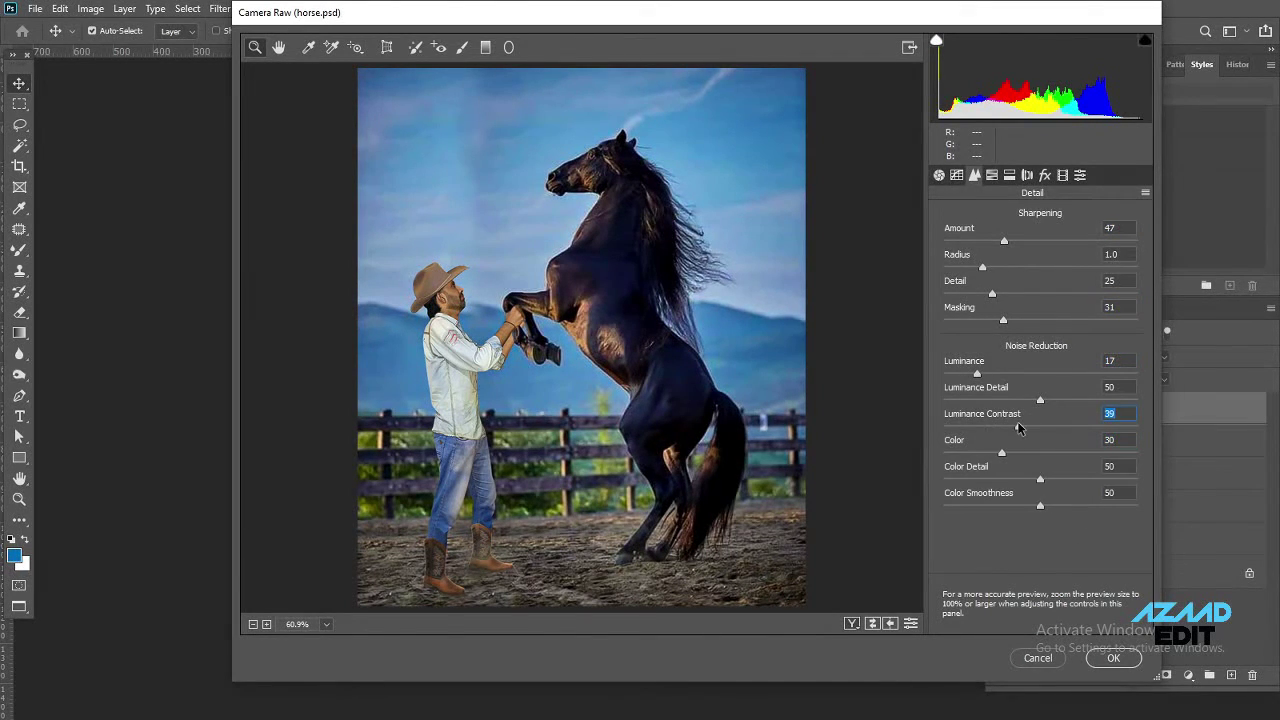
Brighten oranges and darken yellows and aquas in HSL Luminance, then set Oranges saturation to -19
click(992, 175)
mouse_move(1040, 302)
mouse_down()
mouse_move(1061, 302)
mouse_move(1027, 328)
mouse_up()
drag(1040, 381, 1014, 381)
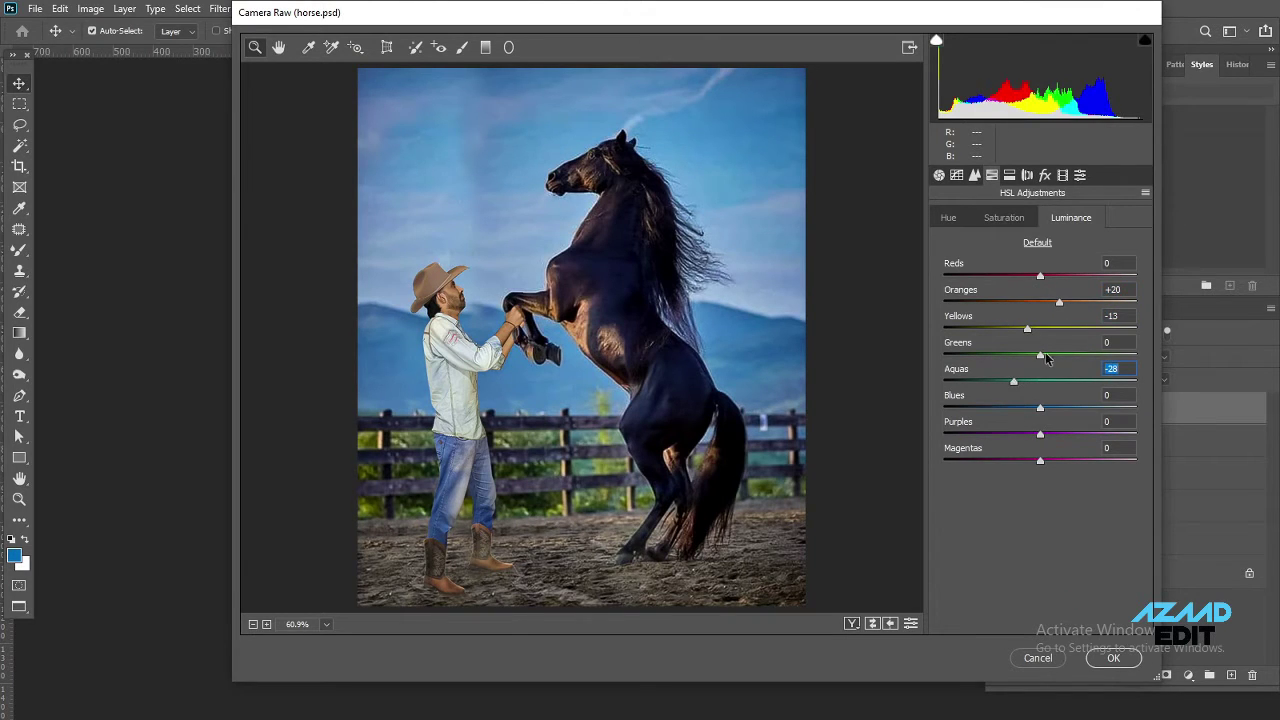
click(1004, 217)
drag(1041, 300, 1043, 300)
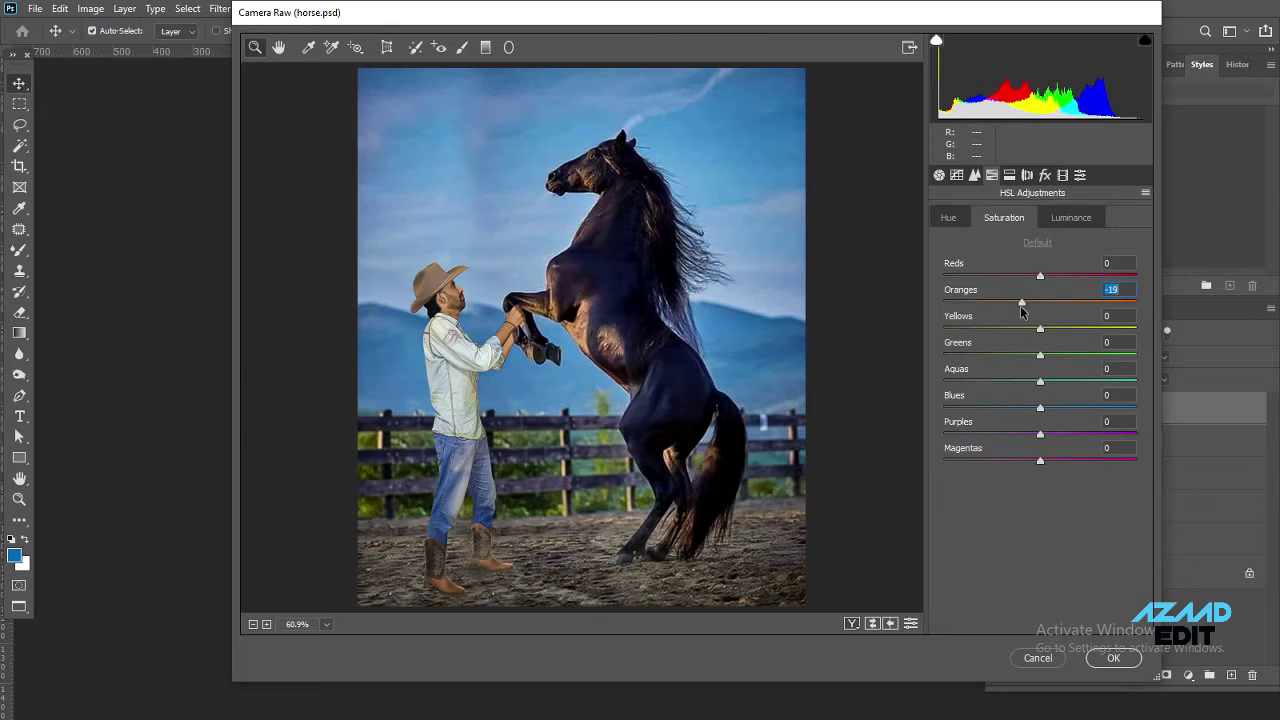
Split-tone the photo: Highlights Hue 35 / Saturation 54, Shadows Hue 36 / Saturation 24
click(1010, 175)
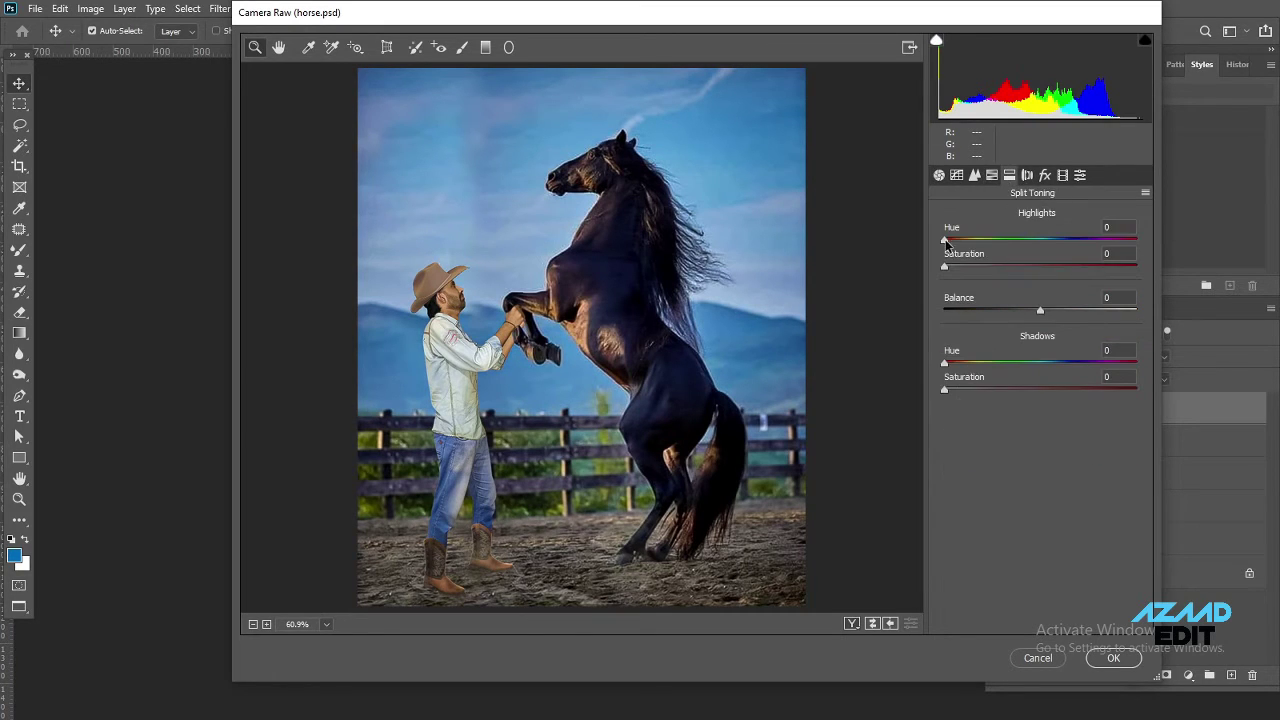
drag(946, 240, 1042, 267)
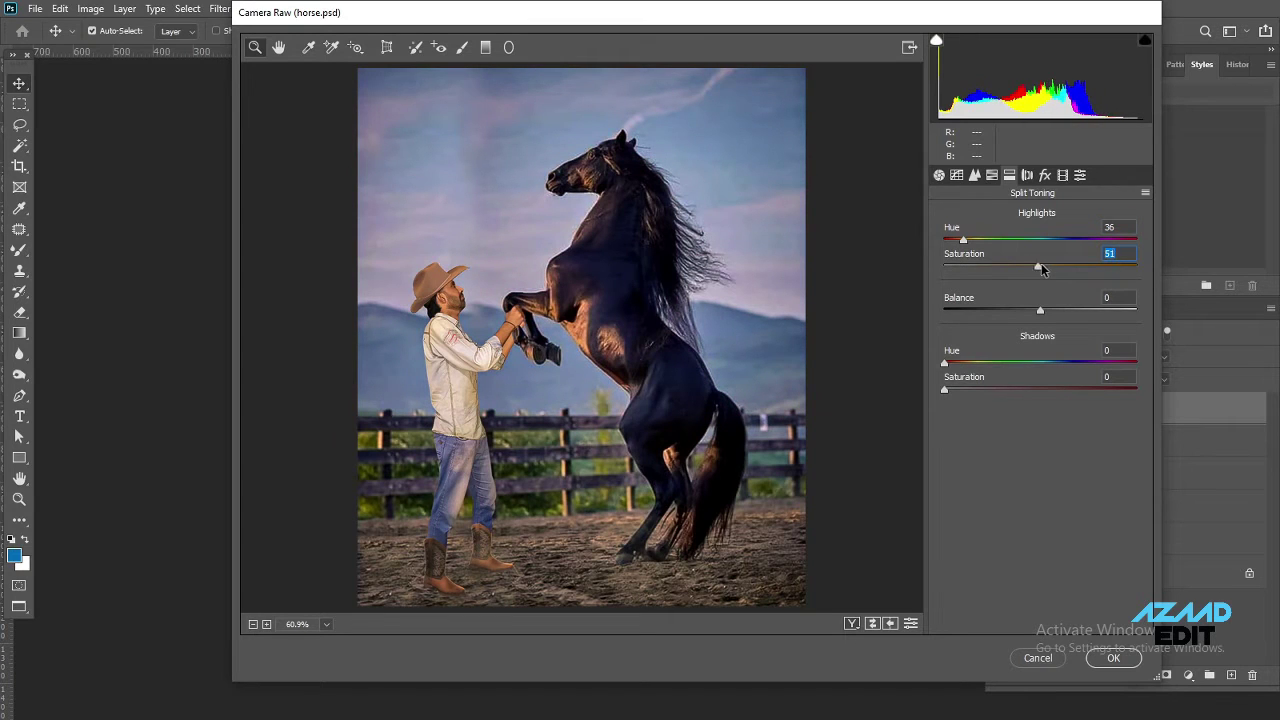
drag(964, 241, 962, 243)
drag(1042, 267, 1048, 267)
mouse_move(945, 363)
mouse_down()
mouse_move(1004, 389)
mouse_move(990, 389)
mouse_up()
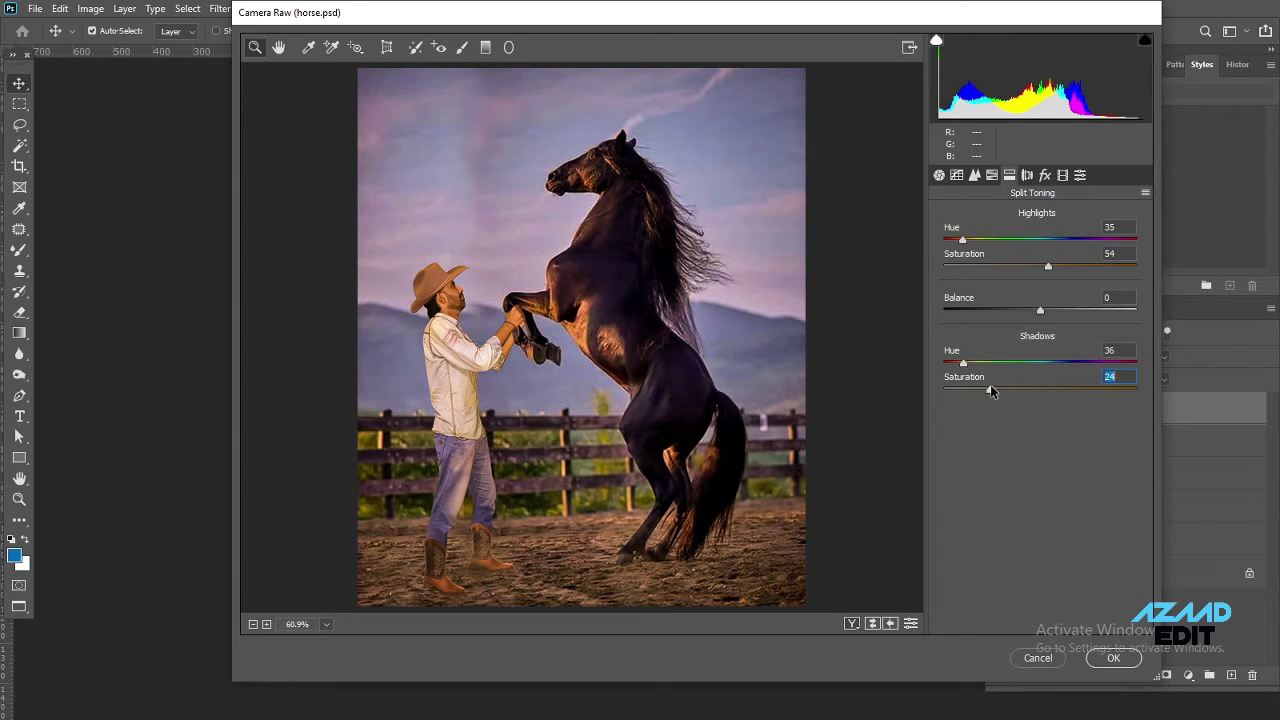
Add a -17 post-crop vignette and apply the Camera Raw grade
click(1027, 175)
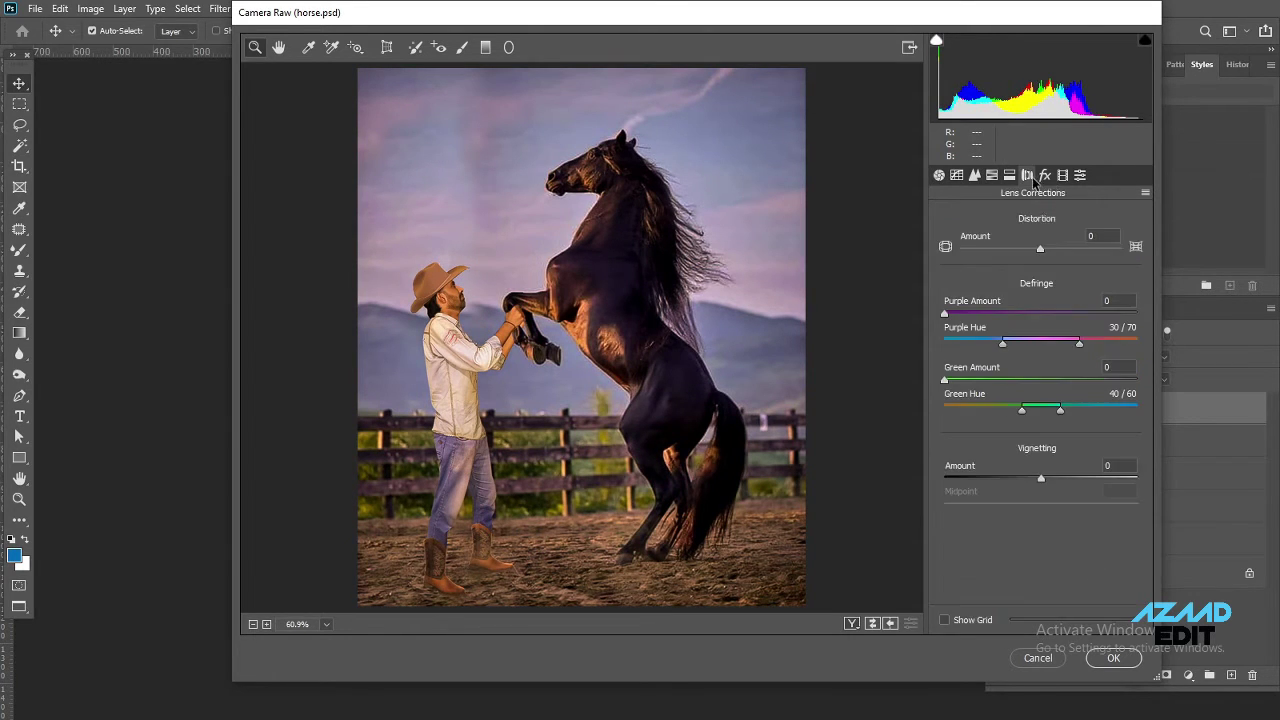
click(1045, 175)
drag(1040, 384, 1023, 383)
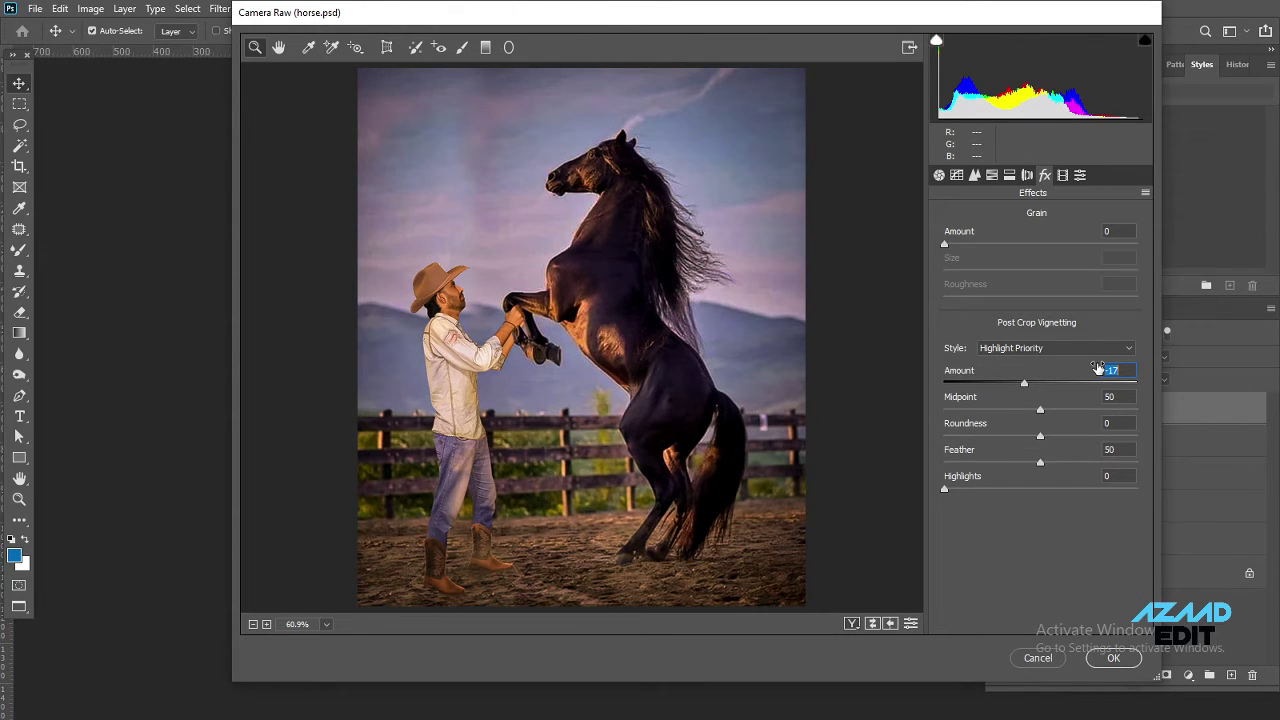
click(1110, 657)
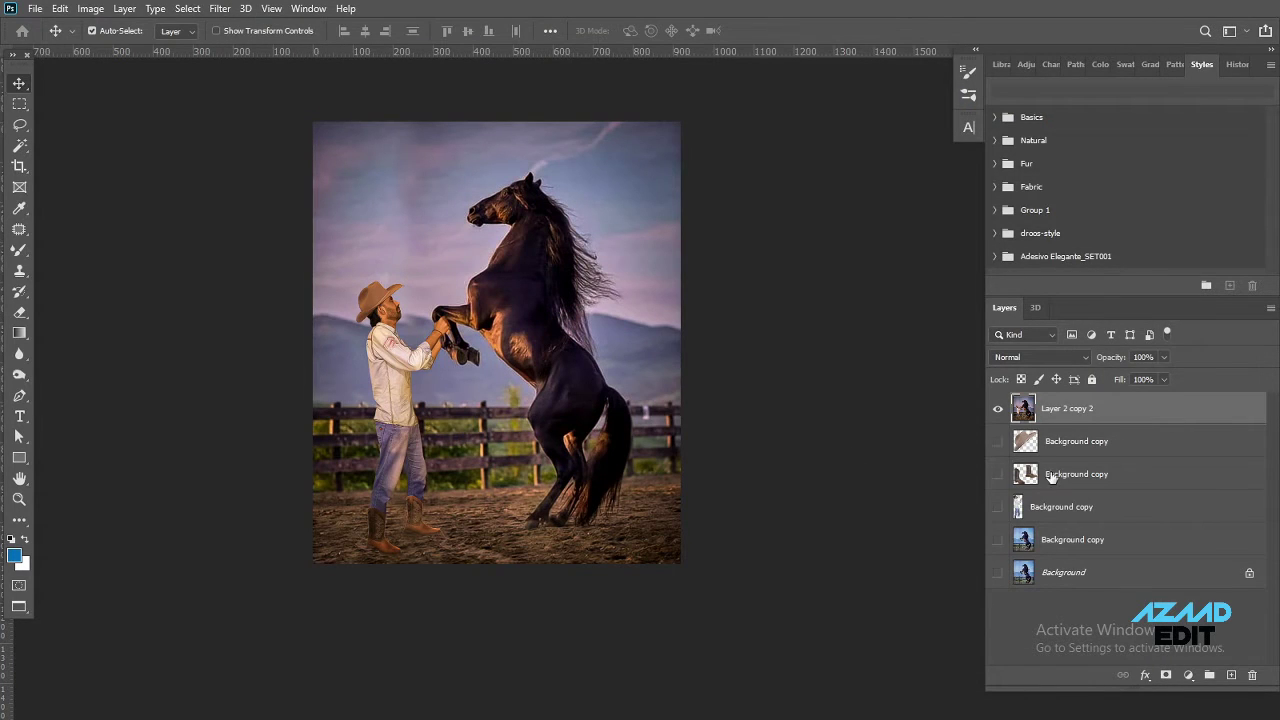
Add a new empty layer and select the Brush tool with a golden yellow foreground colour
click(1231, 675)
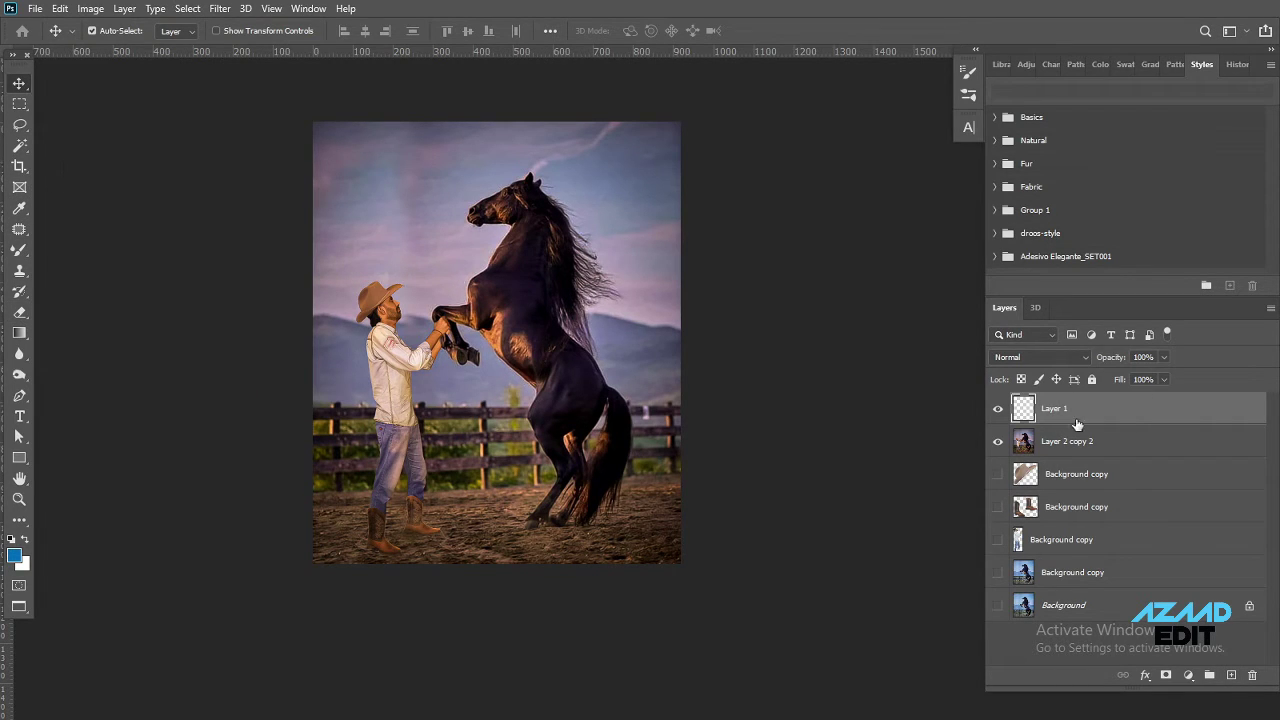
right_click(19, 250)
click(70, 251)
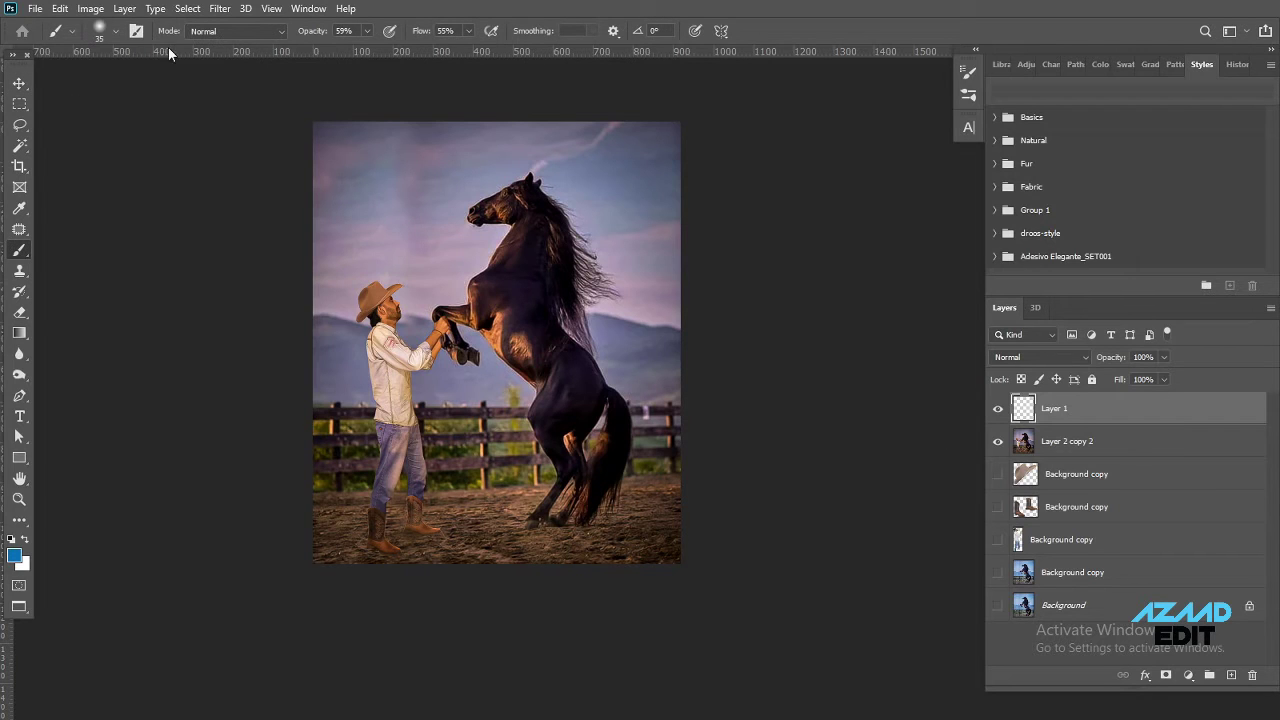
click(14, 555)
drag(988, 238, 988, 325)
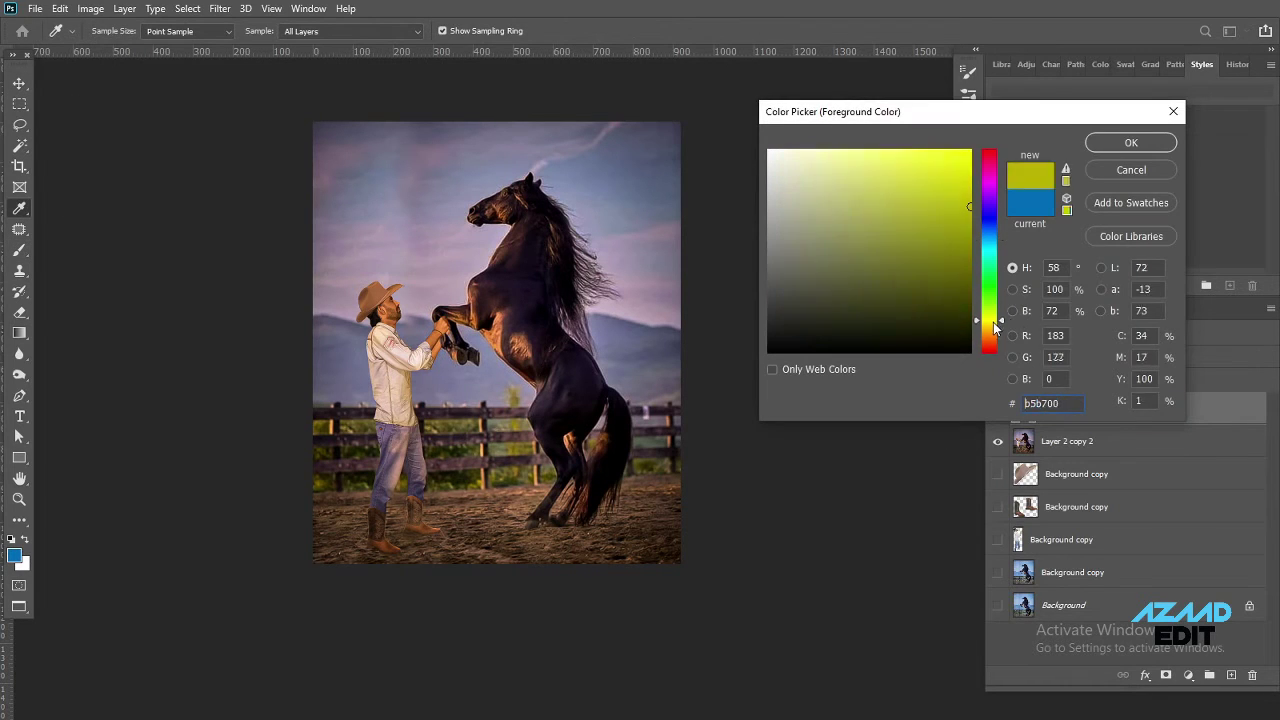
click(1131, 142)
With a larger brush, paint yellow across the cowboy, forelegs and horse's chest
key(bracketright)
key(bracketright)
key(bracketright)
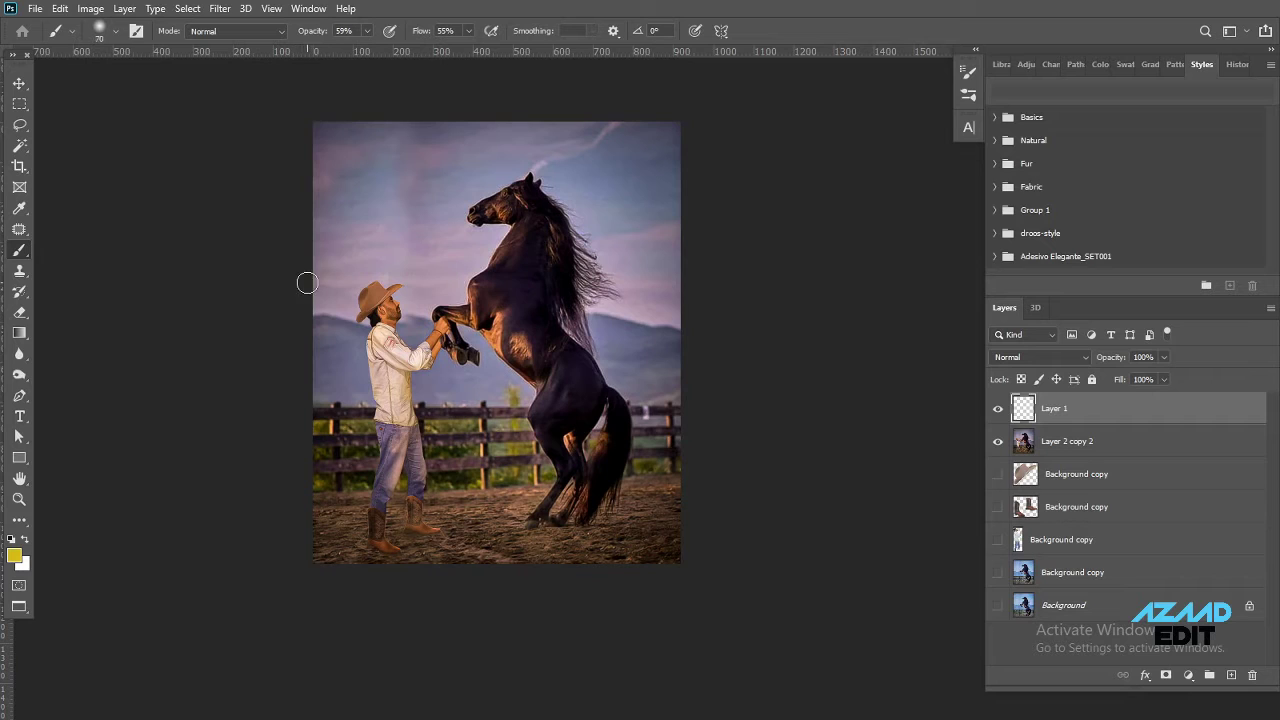
drag(310, 288, 299, 333)
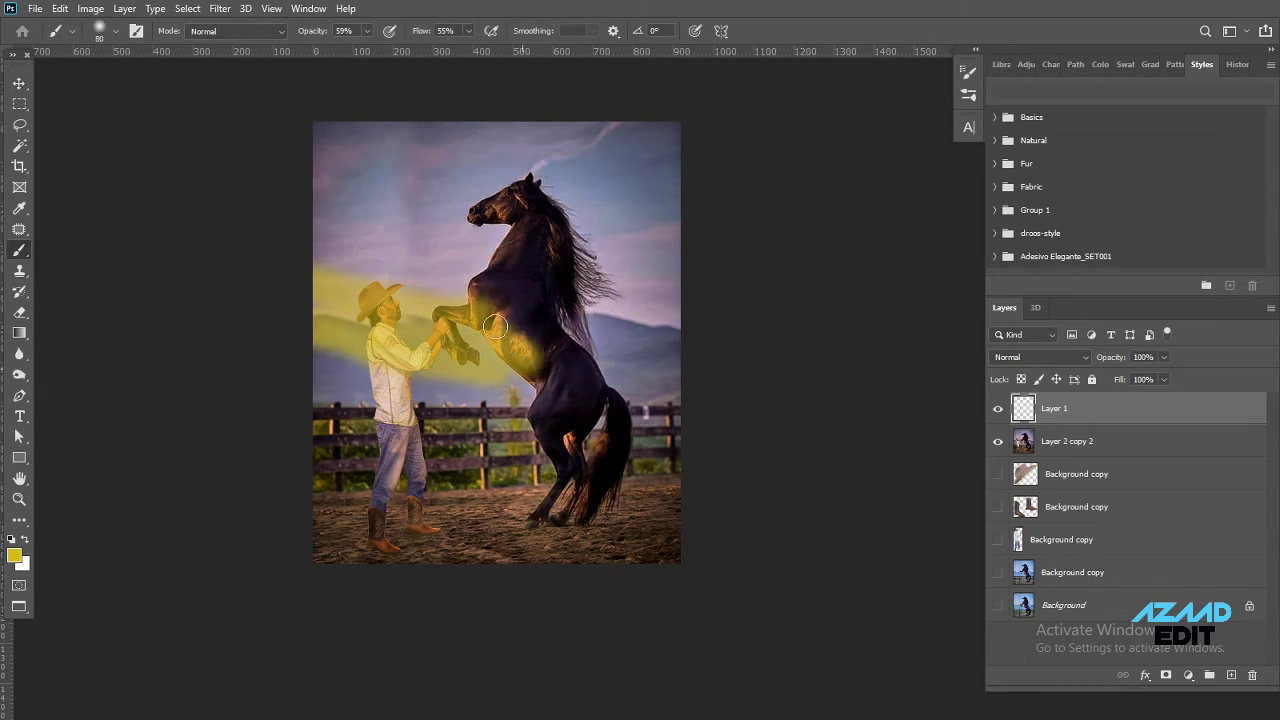
drag(299, 333, 531, 372)
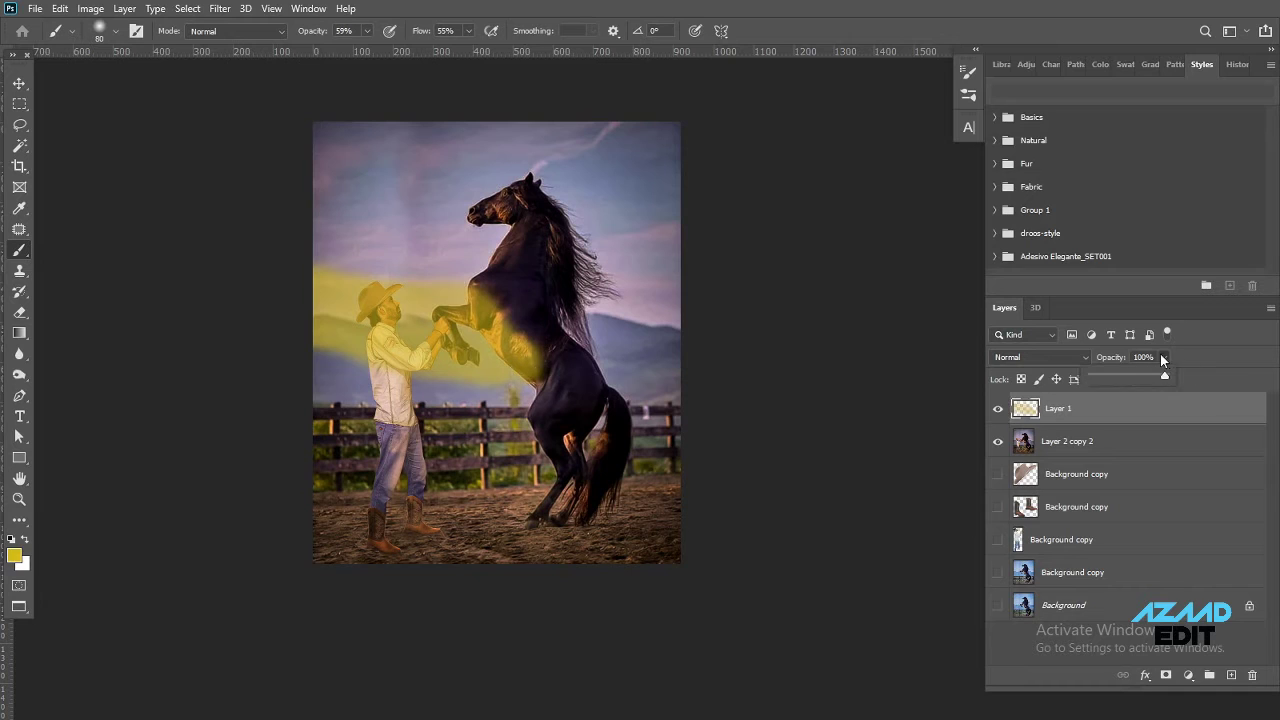
Set the yellow layer to Overlay blend mode at 27% opacity
click(1050, 357)
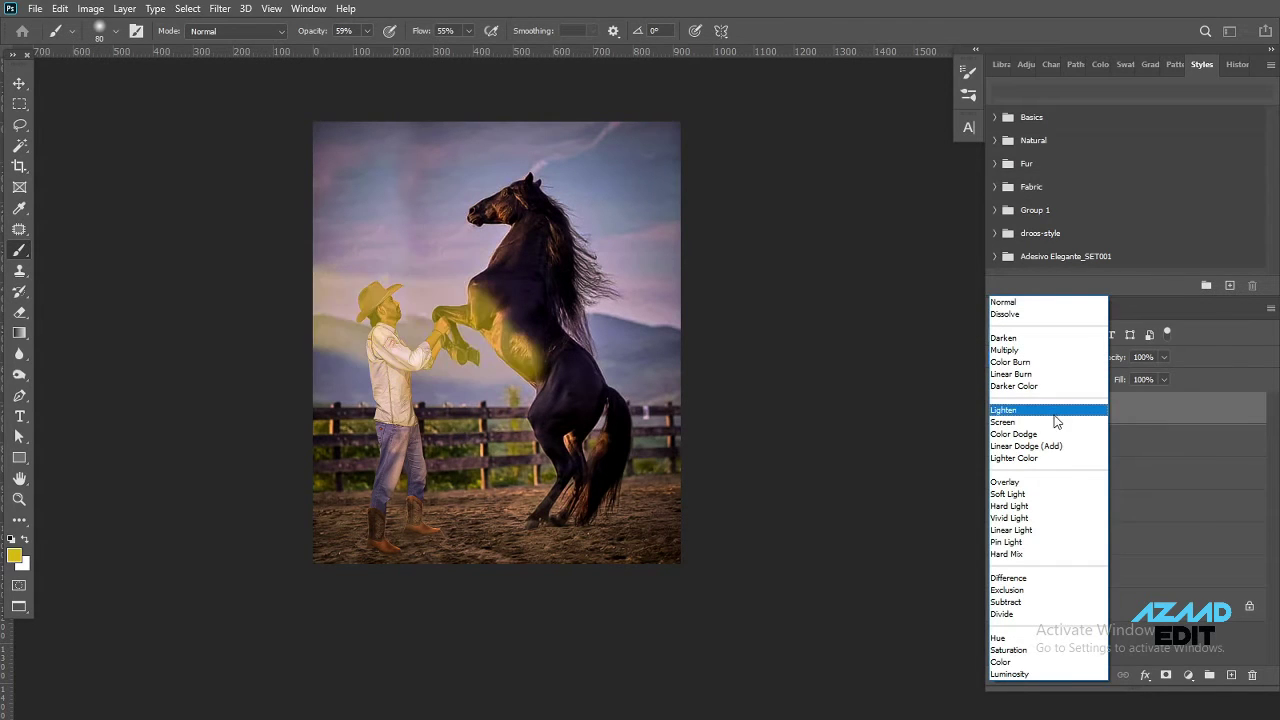
click(1040, 483)
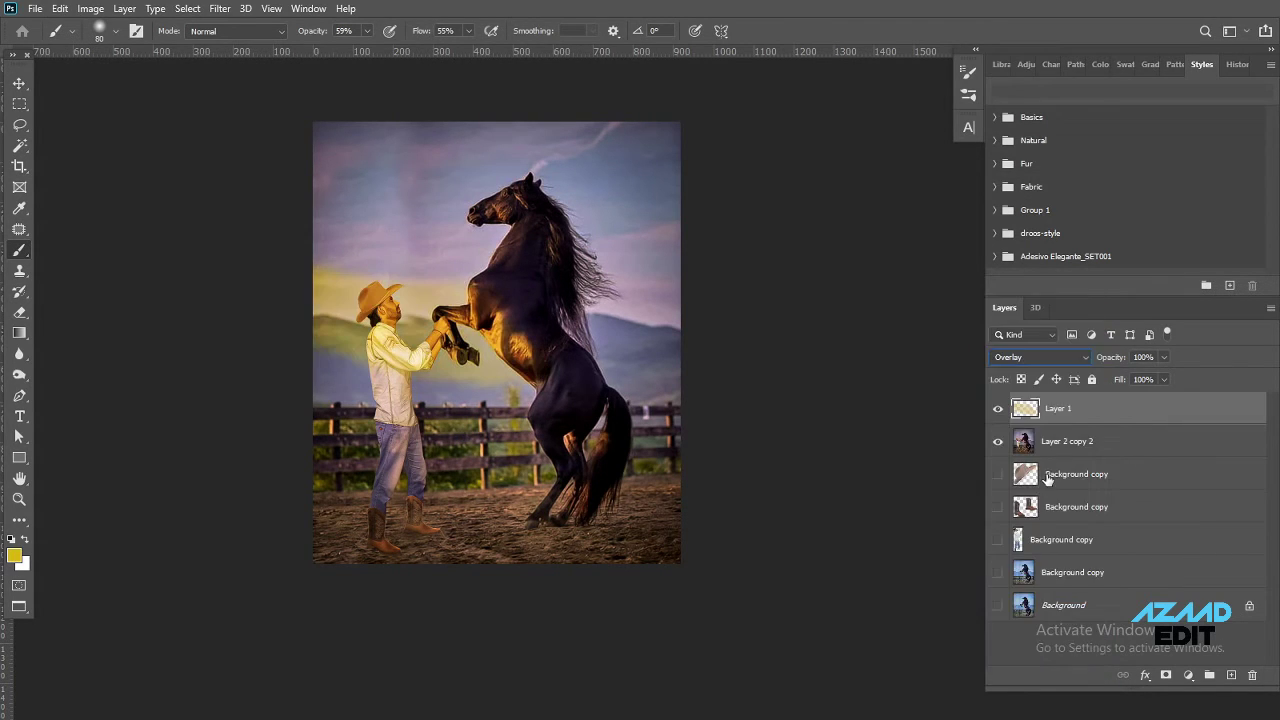
click(1163, 357)
drag(1142, 379, 1121, 379)
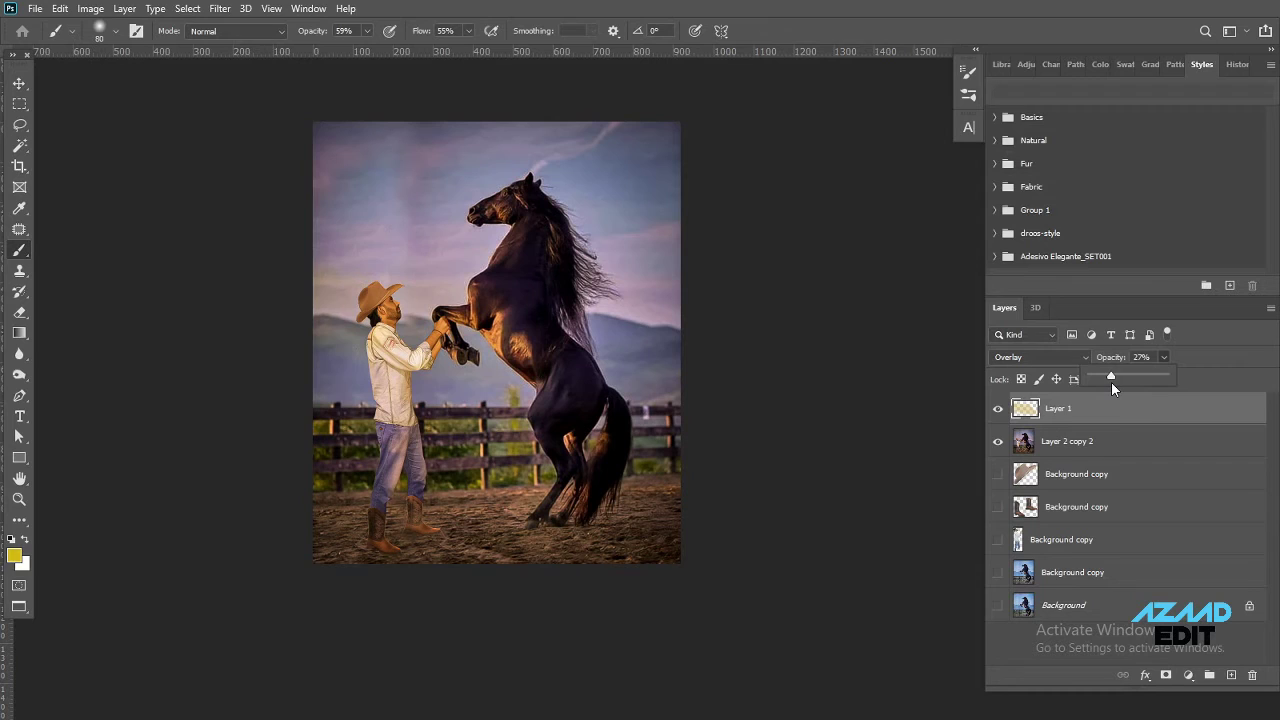
Transform the glow layer: scale to about 156%, move it lower, rotate about 12.5°
click(1107, 414)
key(ctrl+t)
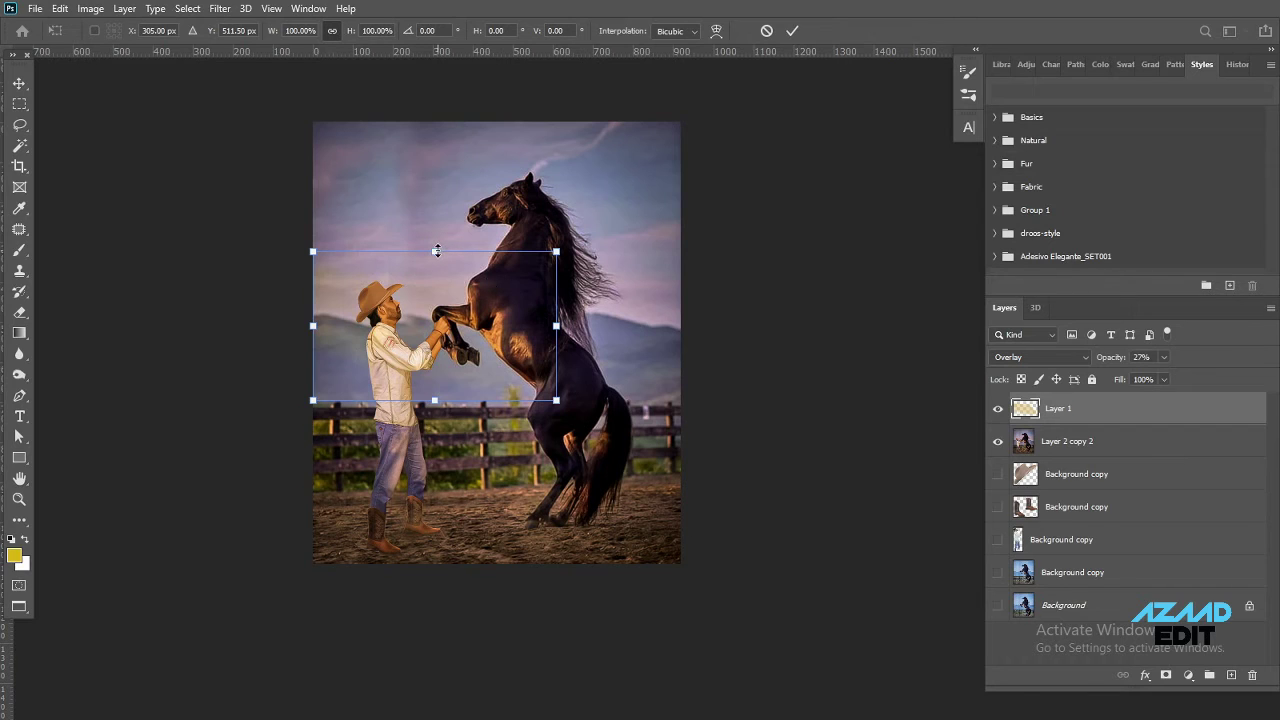
drag(436, 250, 435, 167)
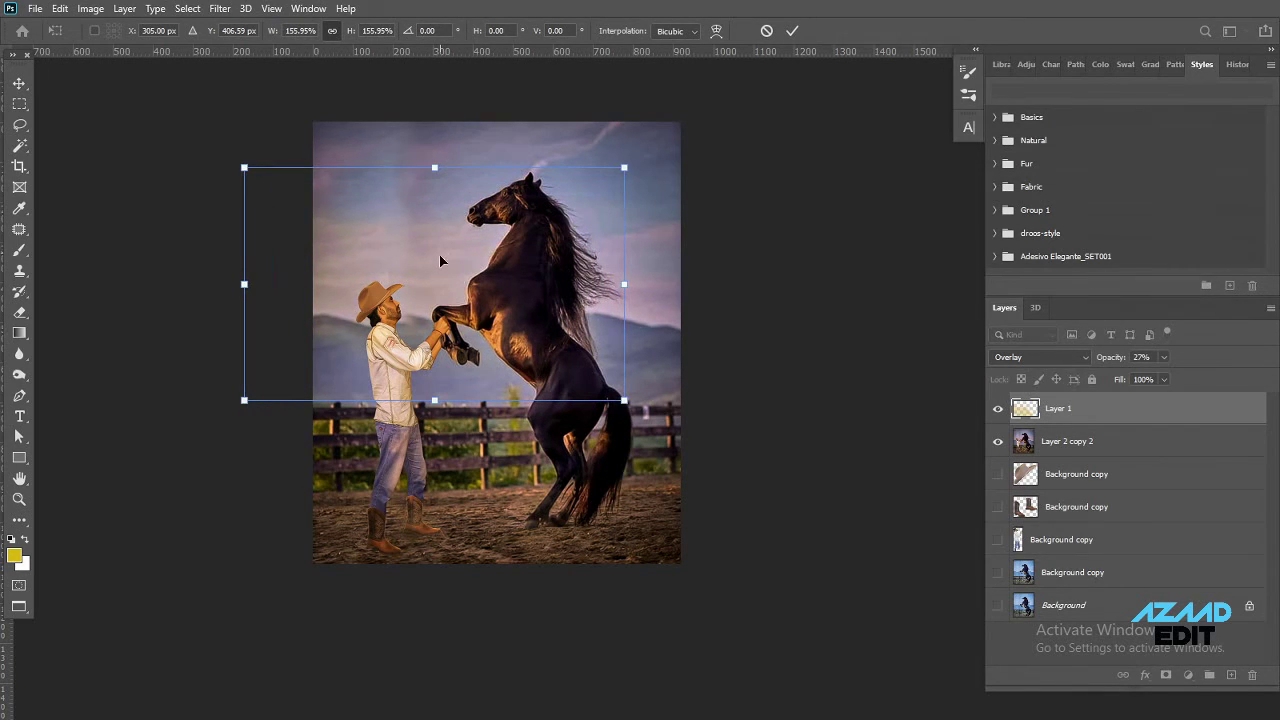
drag(440, 261, 438, 320)
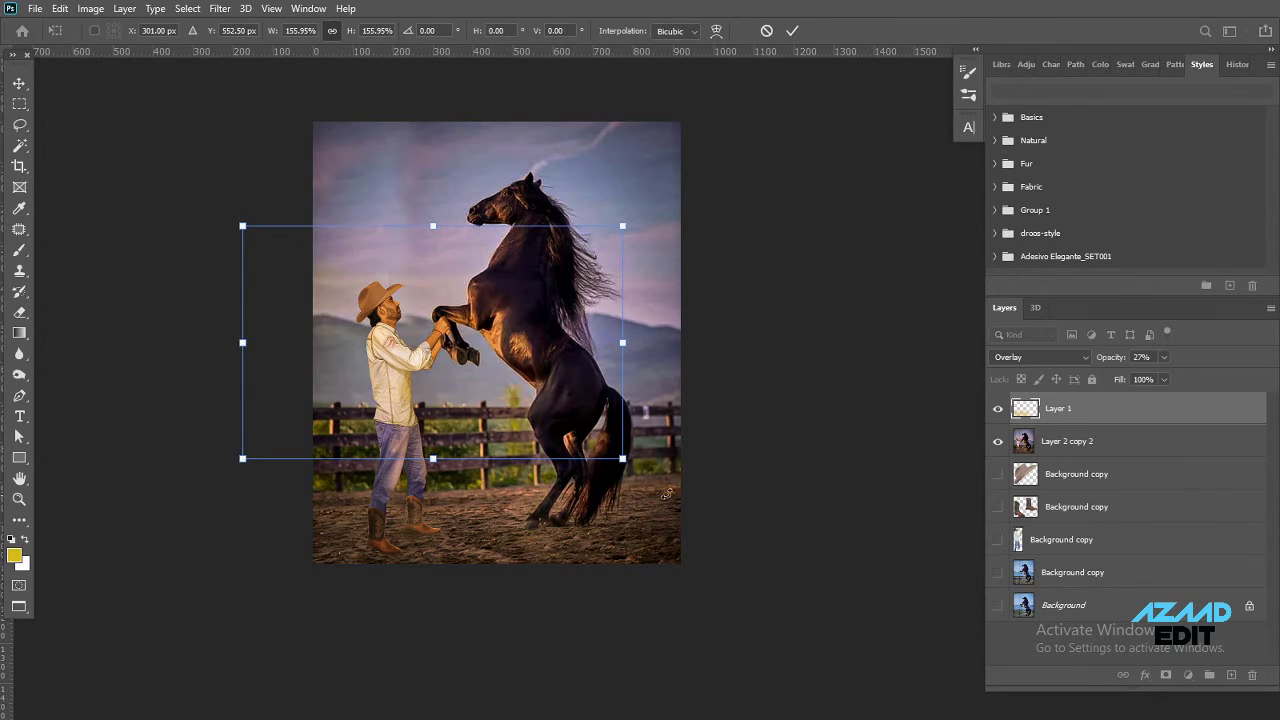
drag(667, 494, 645, 543)
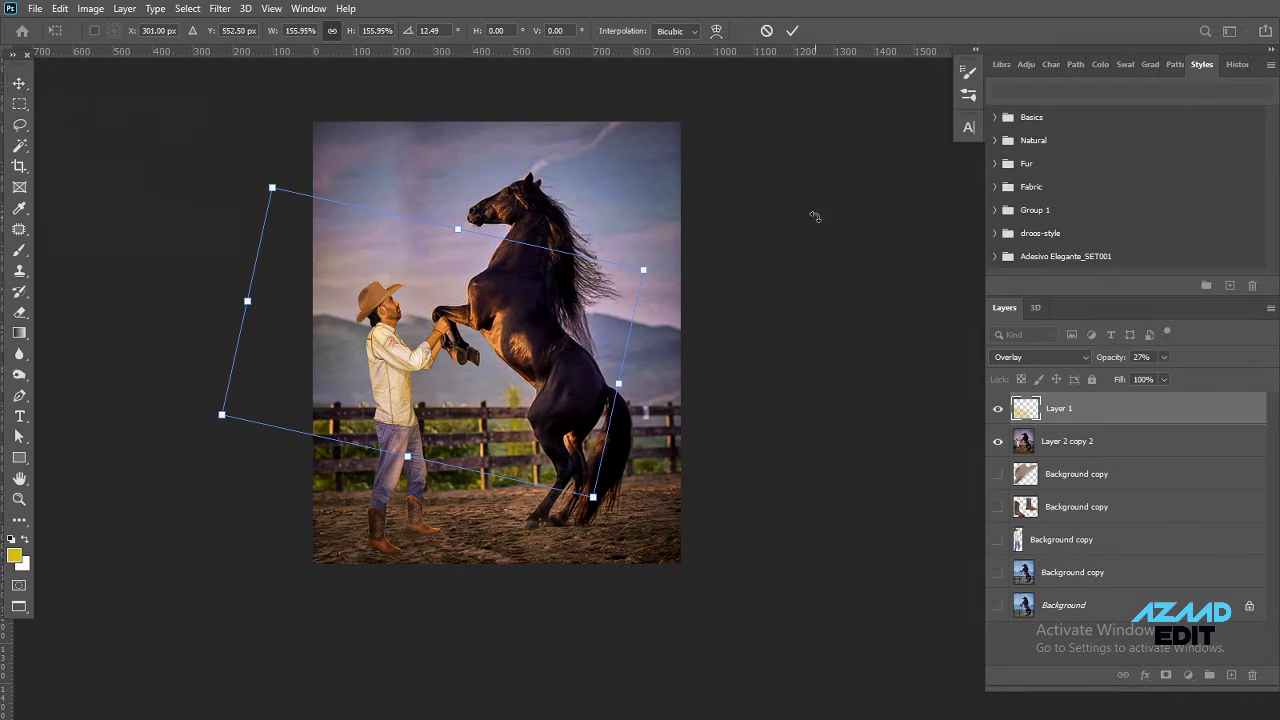
Raise the glow layer's opacity to 46% and commit the transformation
click(1164, 357)
mouse_move(1163, 374)
mouse_down()
mouse_move(1190, 379)
mouse_move(1179, 384)
mouse_up()
click(19, 83)
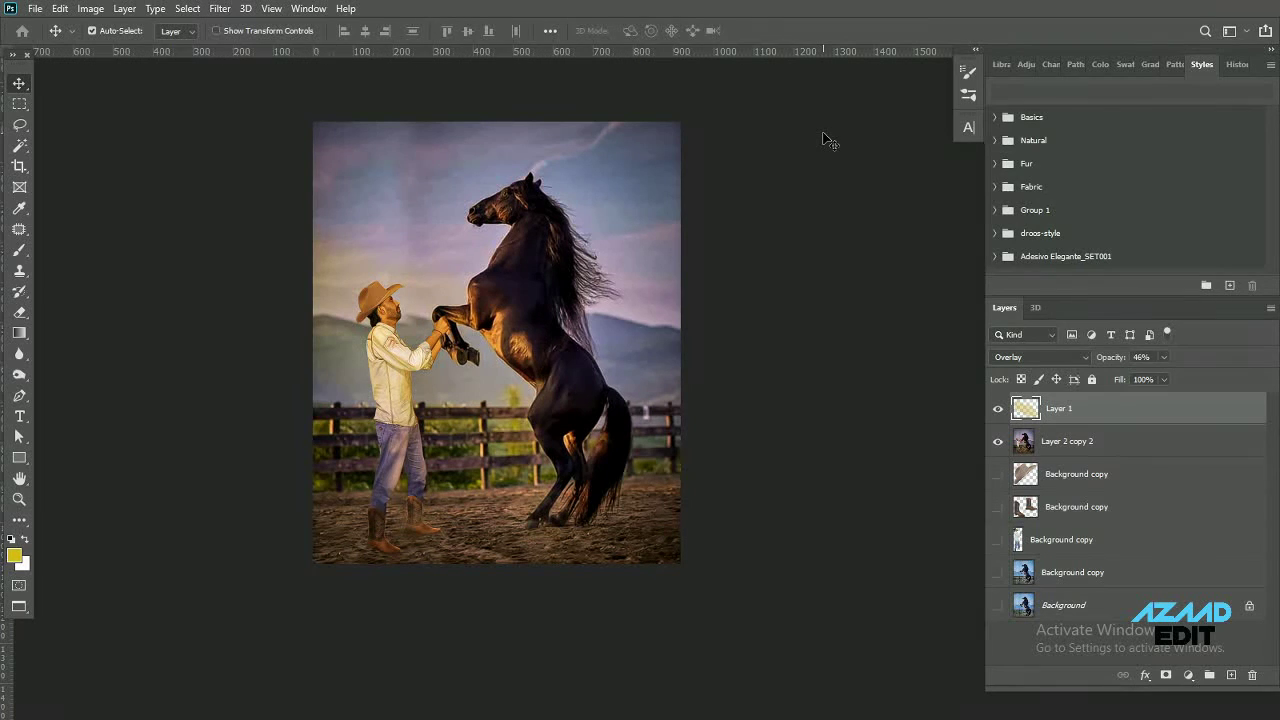